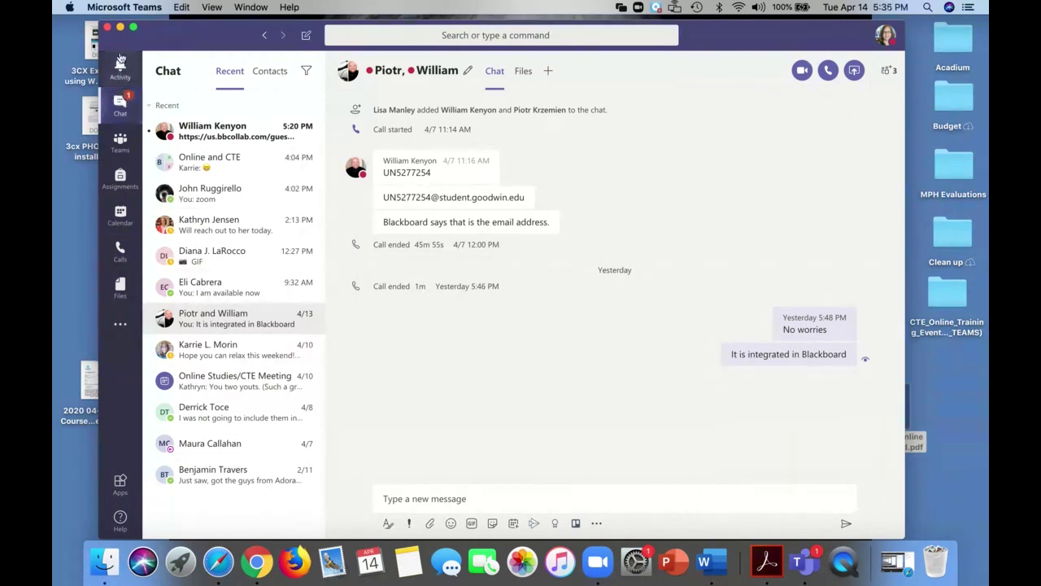
# Step: Glance at the Activity feed, then open the colleague's one-on-one chat from the Recent chats
pyautogui.click(121, 70)
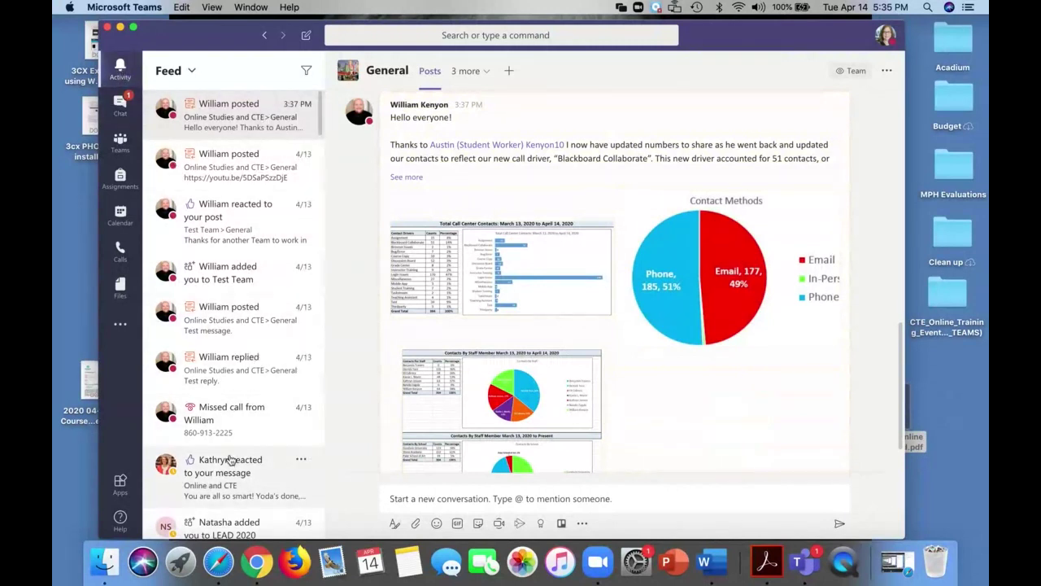
pyautogui.click(119, 103)
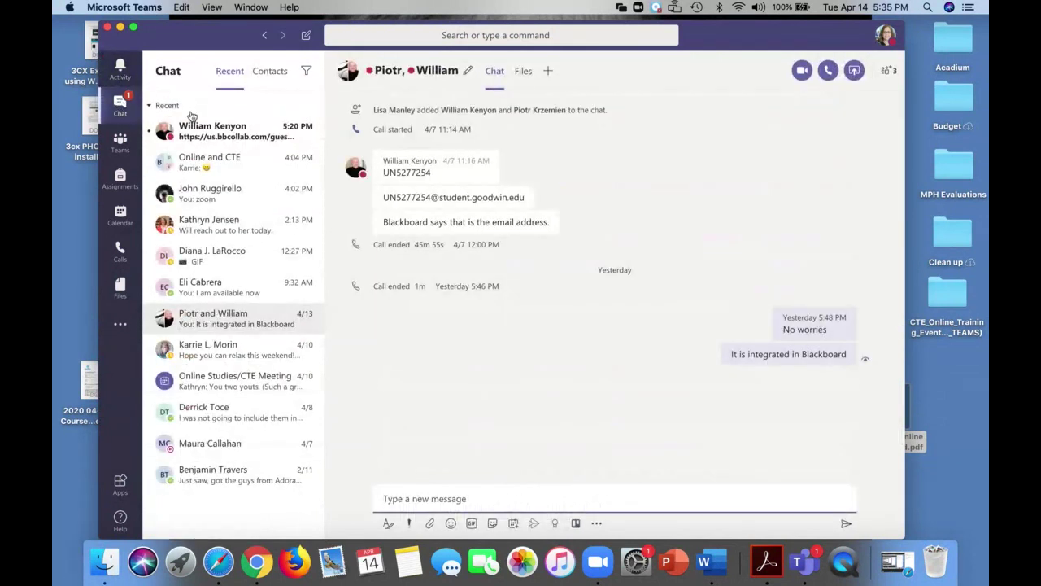
pyautogui.click(238, 136)
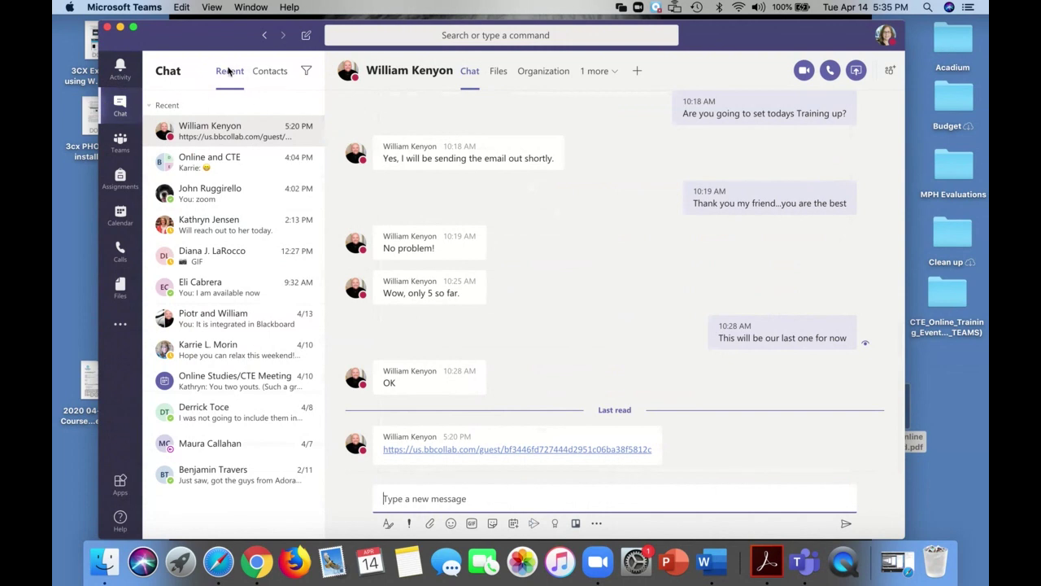
pyautogui.click(306, 36)
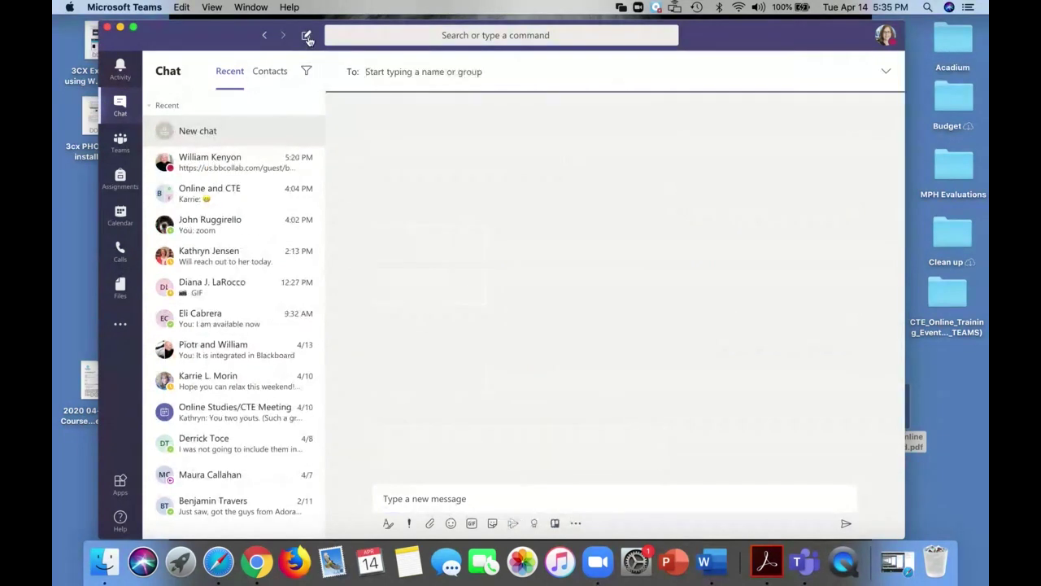
pyautogui.write('will')
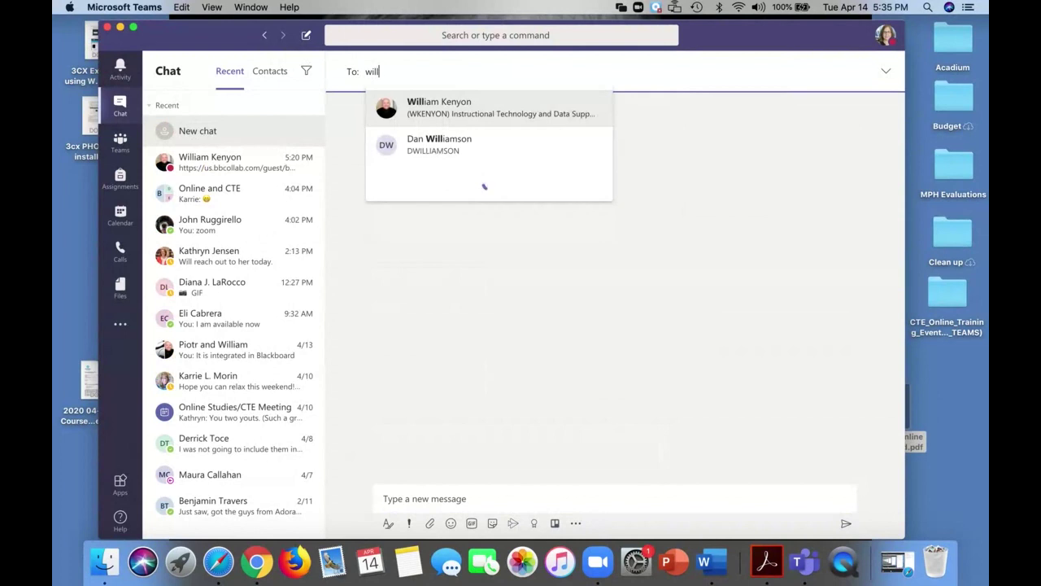
pyautogui.press('Return')
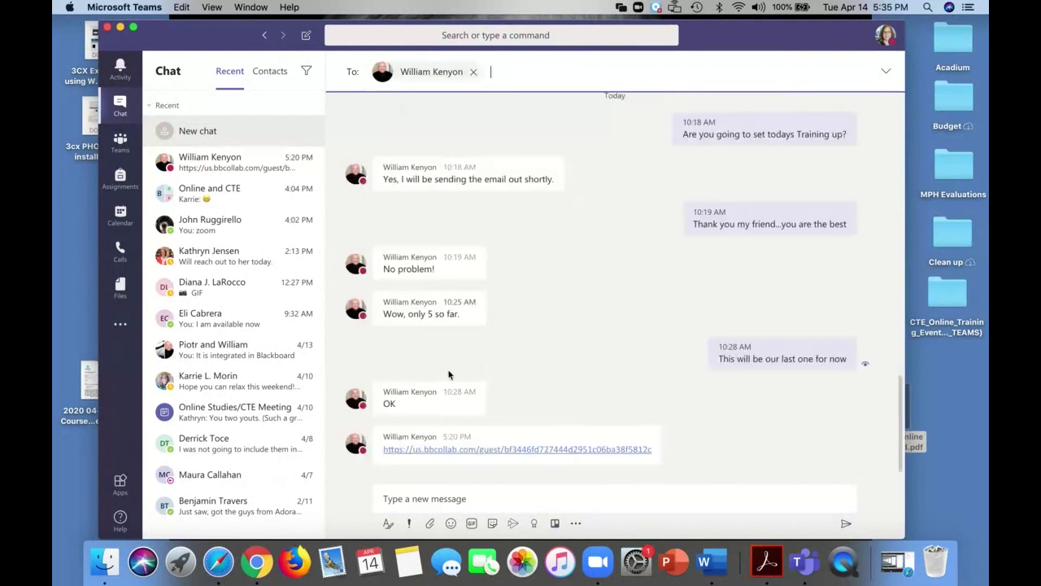
pyautogui.click(461, 496)
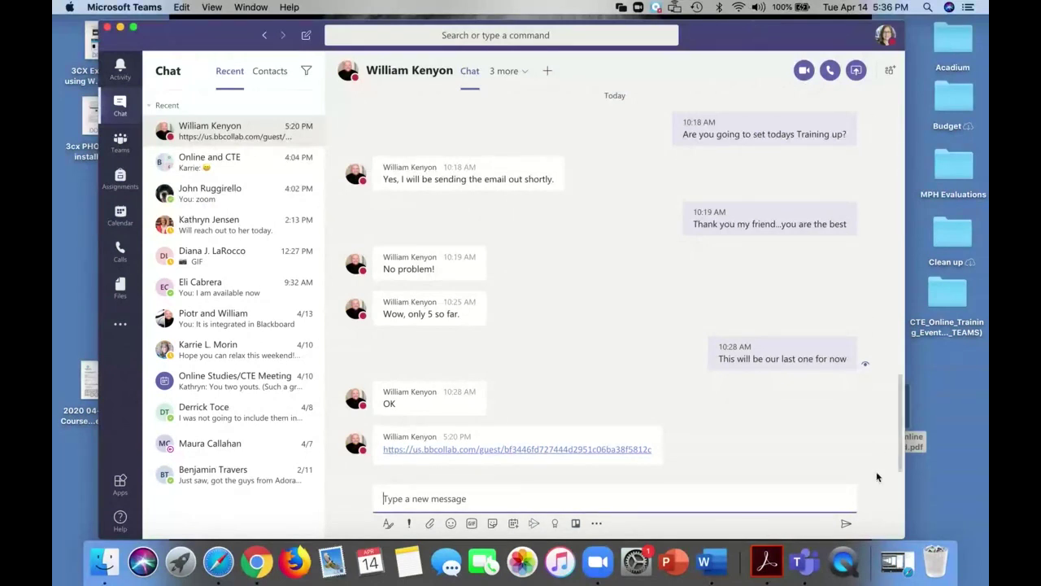
# Step: Show the Everyone chat in the Collaborate session panel, then bring Teams back in front
pyautogui.click(903, 543)
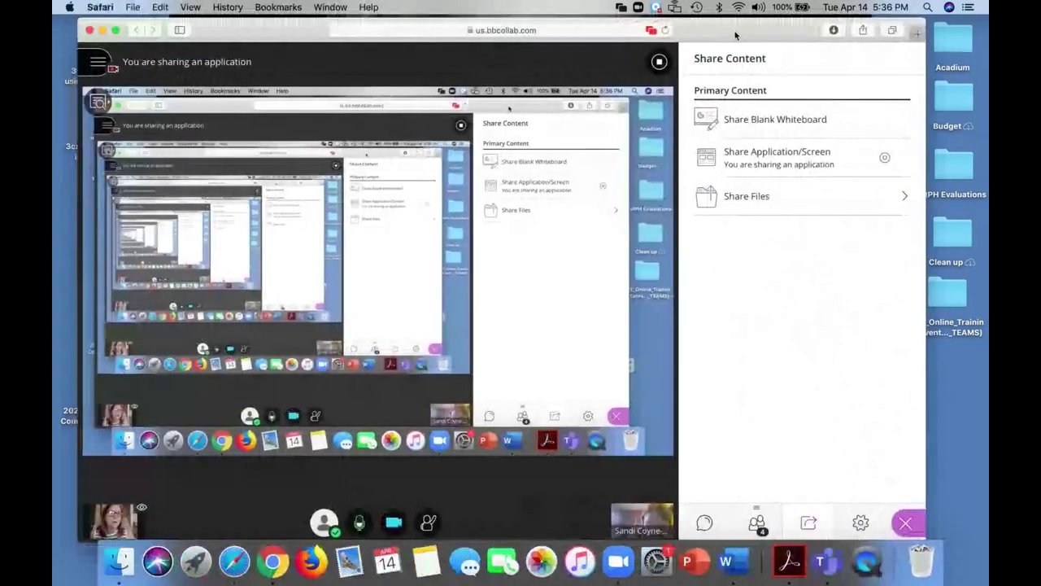
pyautogui.moveTo(735, 35); pyautogui.dragTo(822, 34)
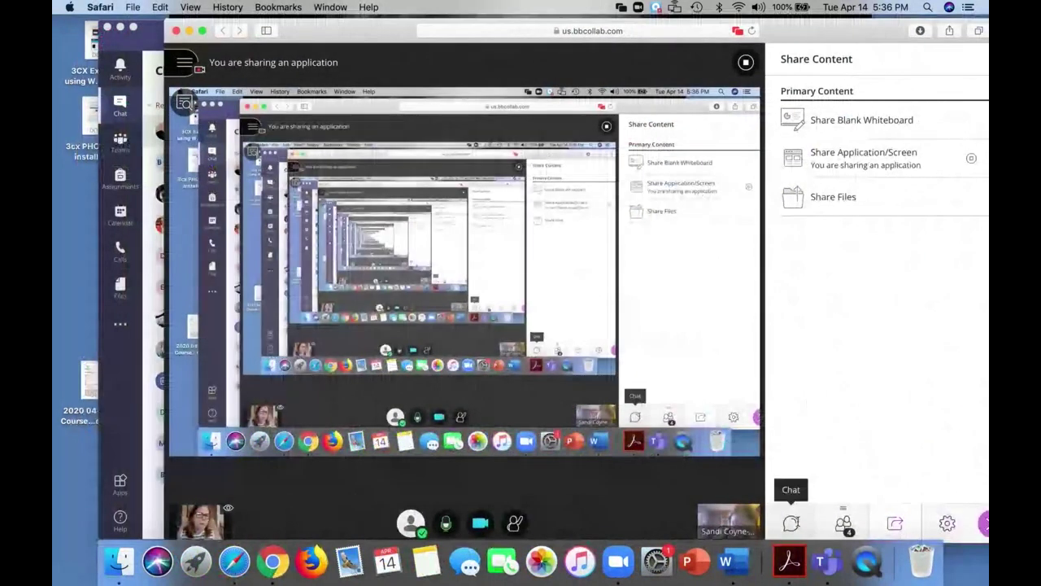
pyautogui.click(790, 523)
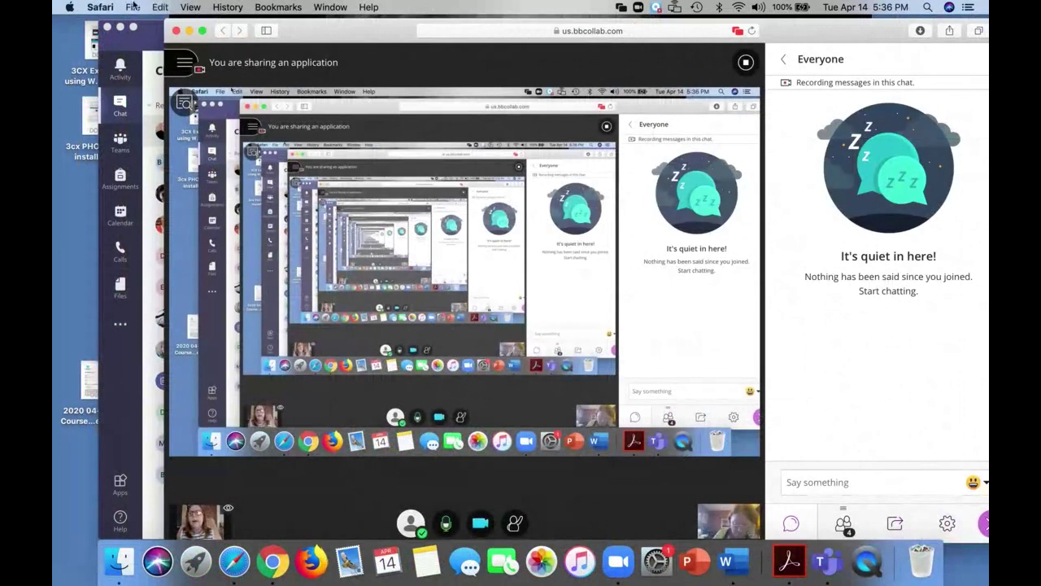
pyautogui.click(152, 43)
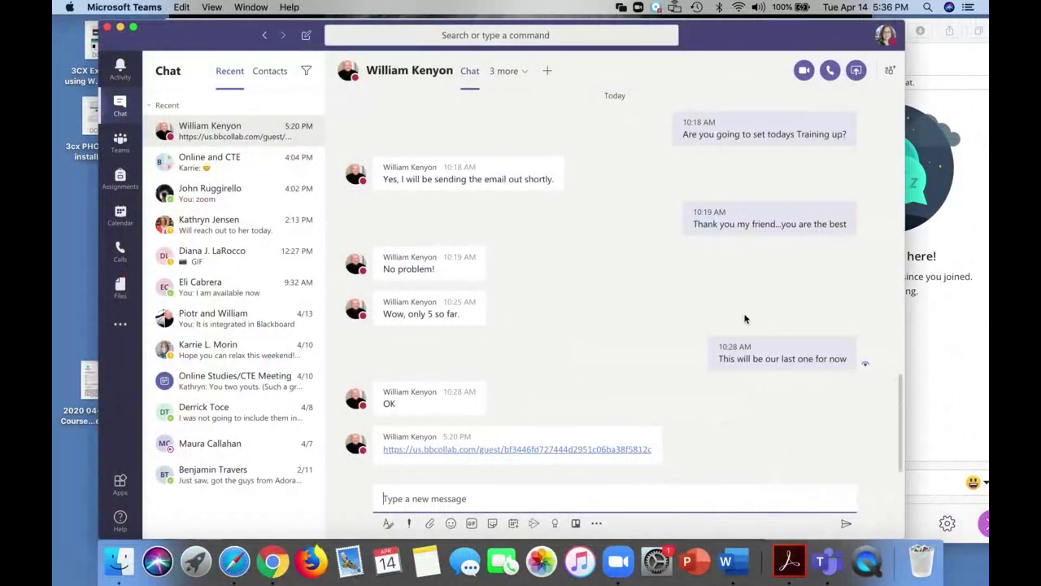
# Step: Go to the Teams list, check the General channel options, then open Join or create a team
pyautogui.moveTo(793, 107)
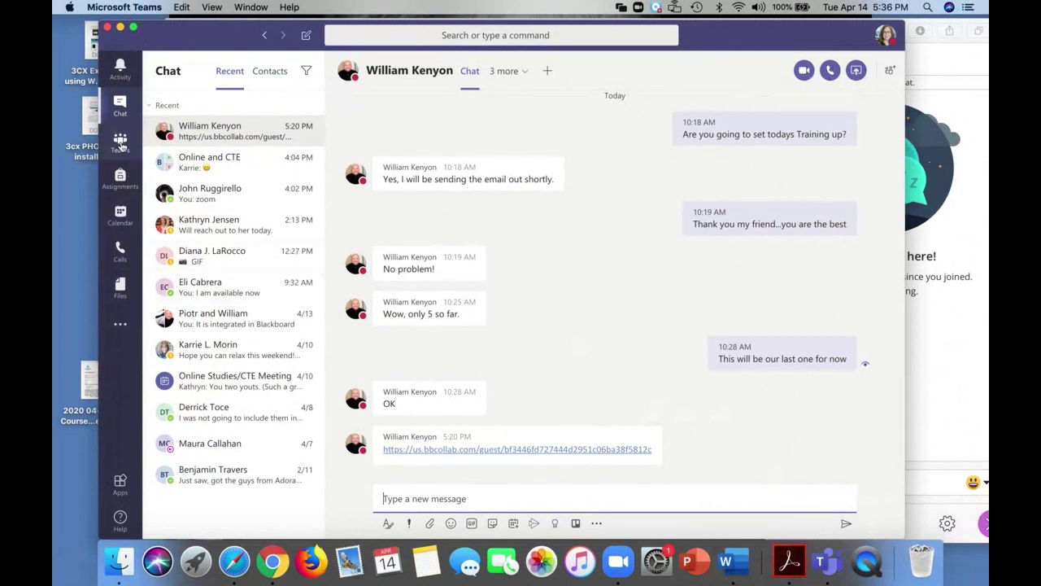
pyautogui.click(119, 144)
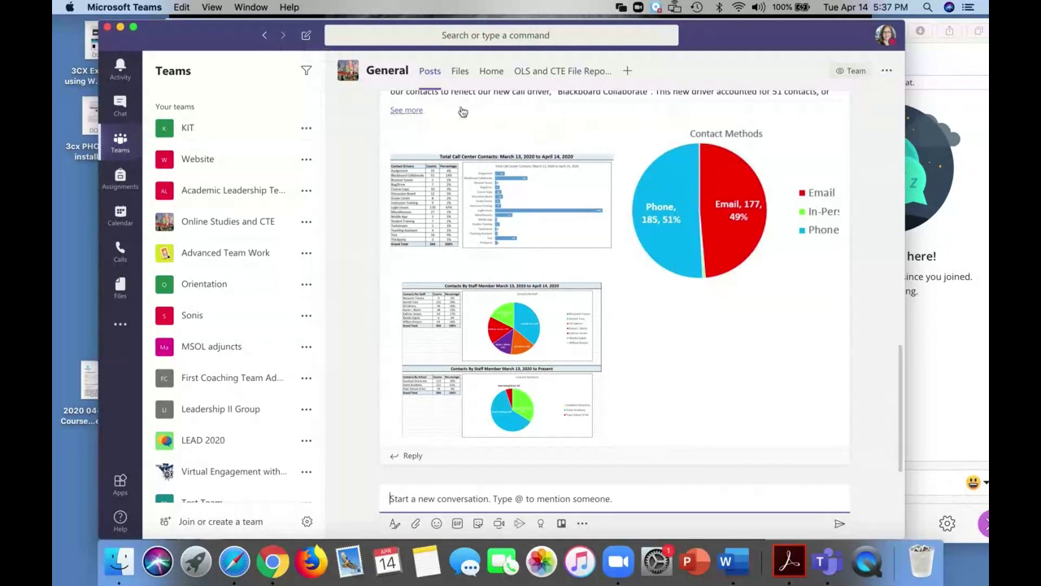
pyautogui.click(120, 148)
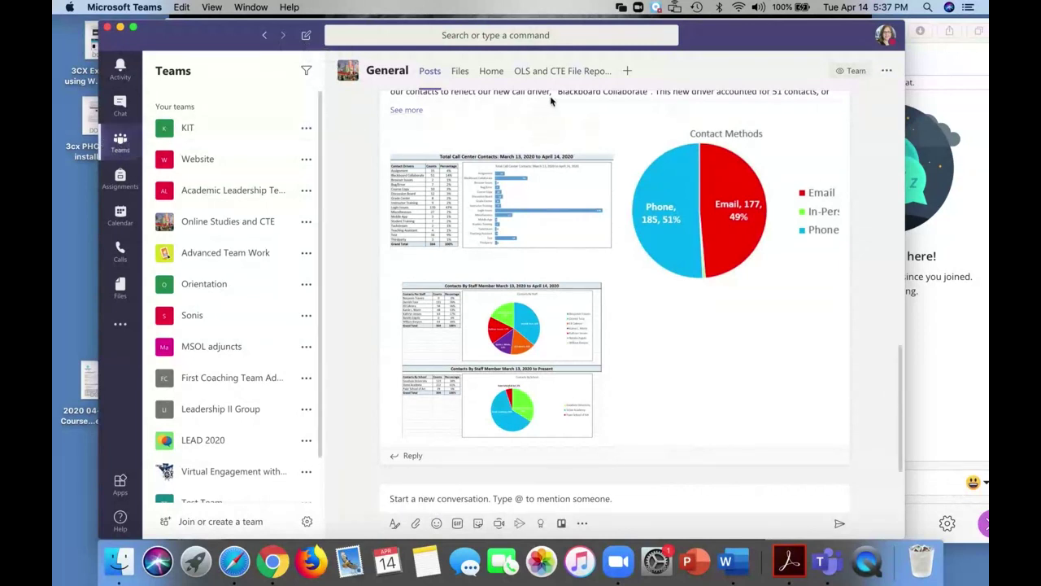
pyautogui.click(887, 73)
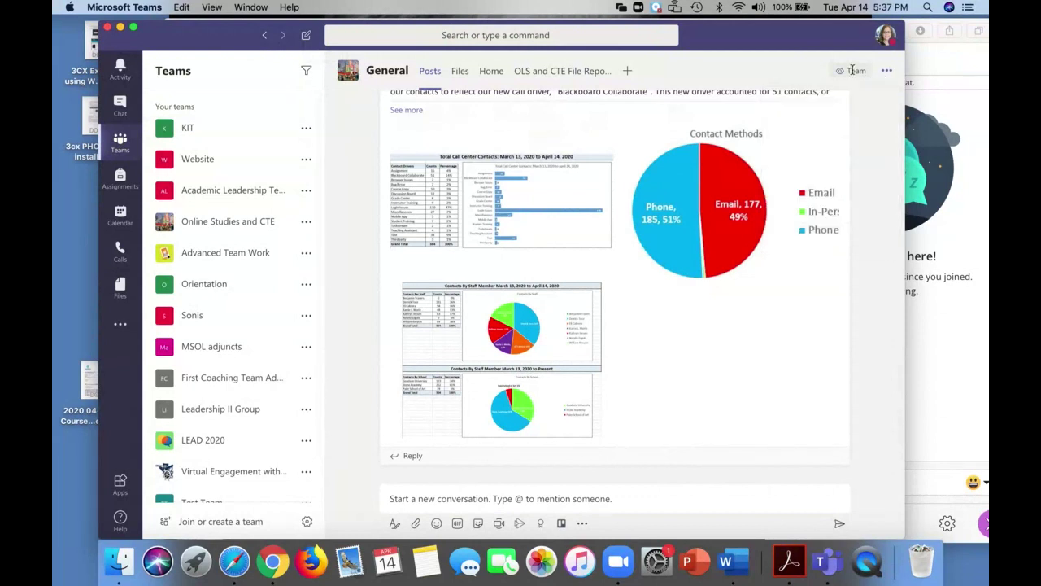
pyautogui.click(851, 71)
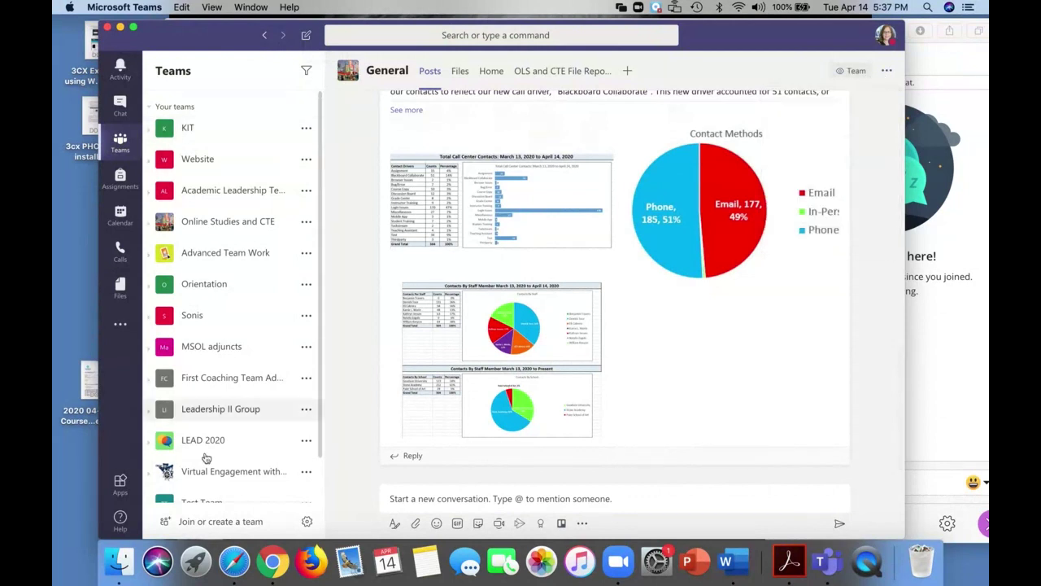
pyautogui.click(220, 523)
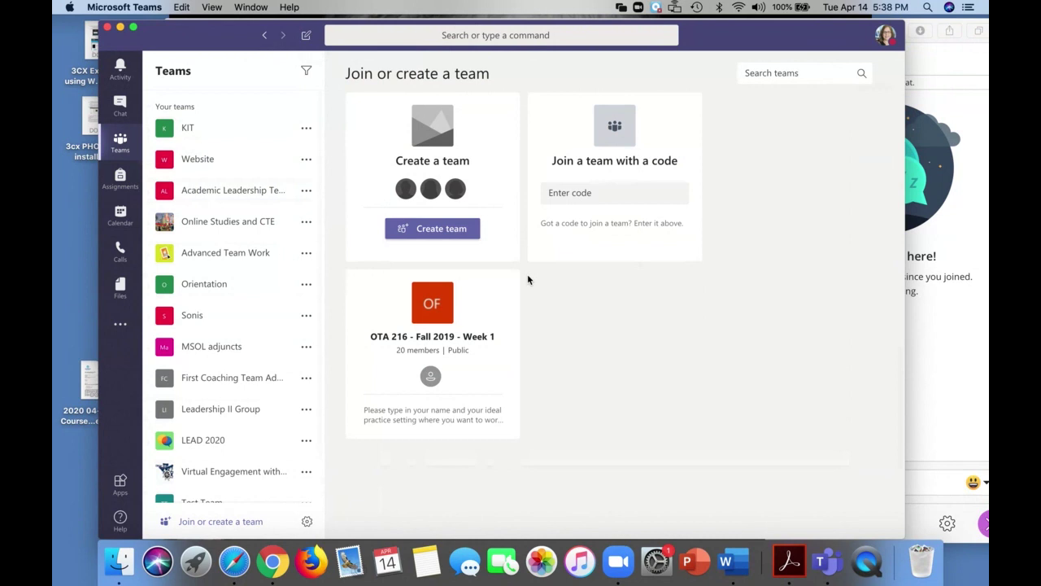
# Step: Choose Create team on the Join or create a team page
pyautogui.moveTo(400, 391)
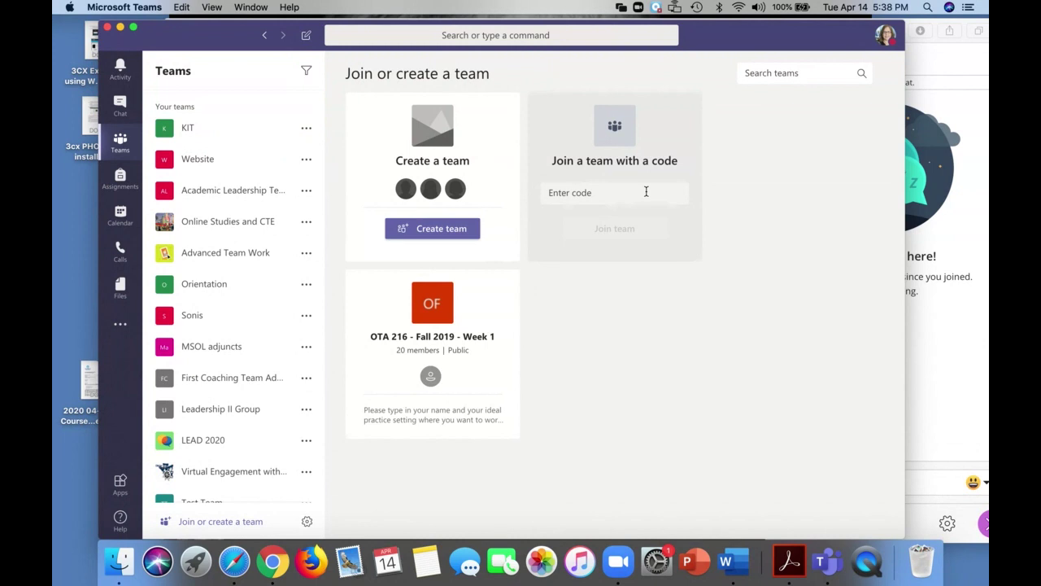
pyautogui.click(428, 229)
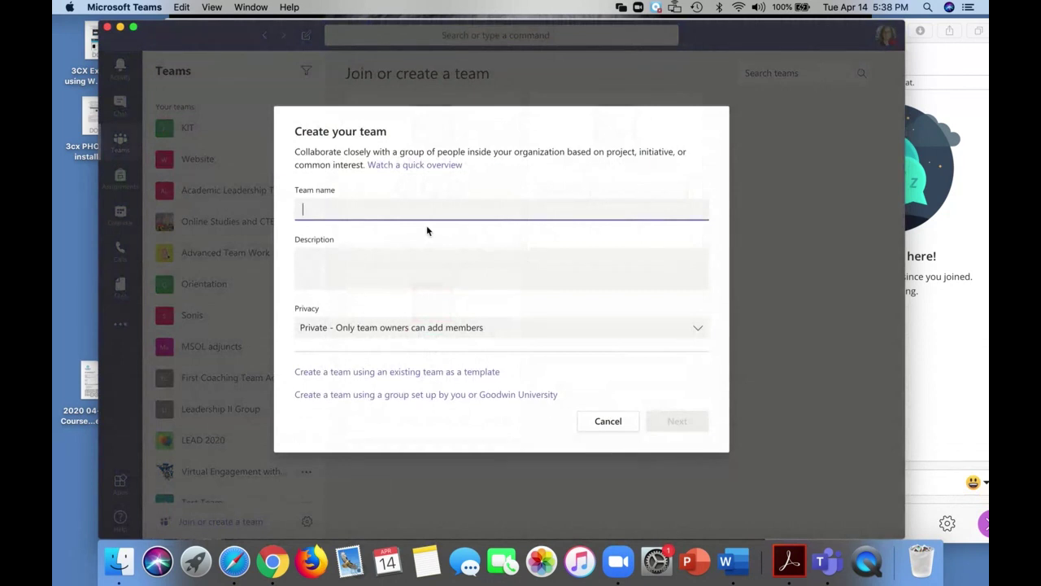
# Step: Name the new team 'ADvanced Test', keep its privacy Private, and create it
pyautogui.write('ADvanced Test')
pyautogui.click(385, 261)
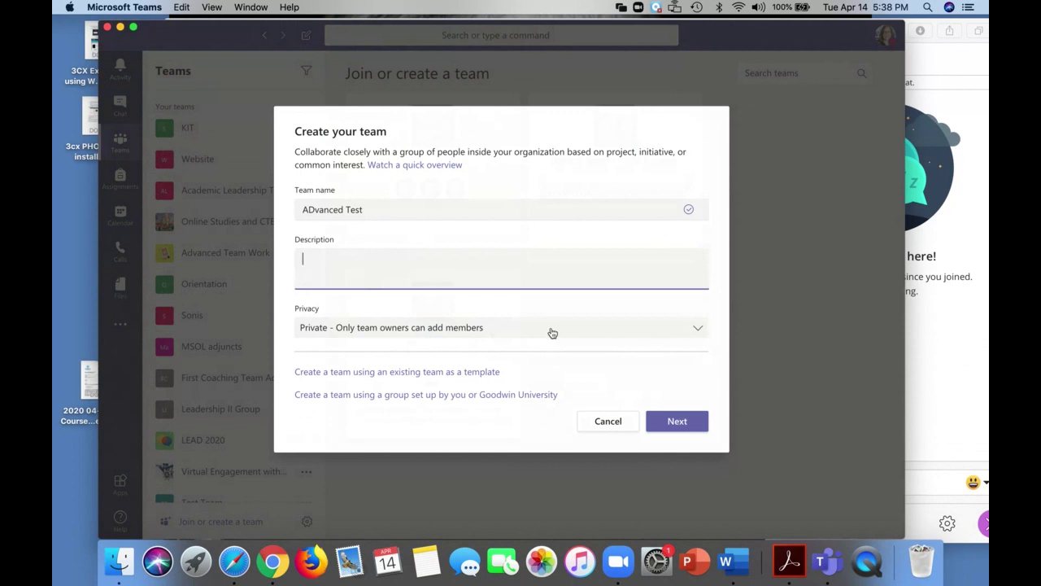
pyautogui.click(696, 329)
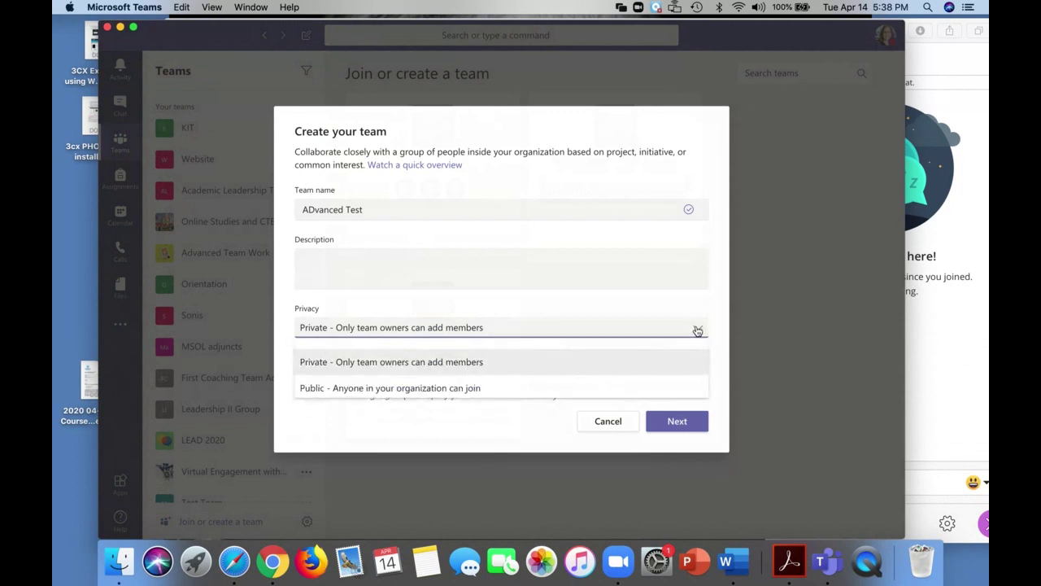
pyautogui.click(544, 362)
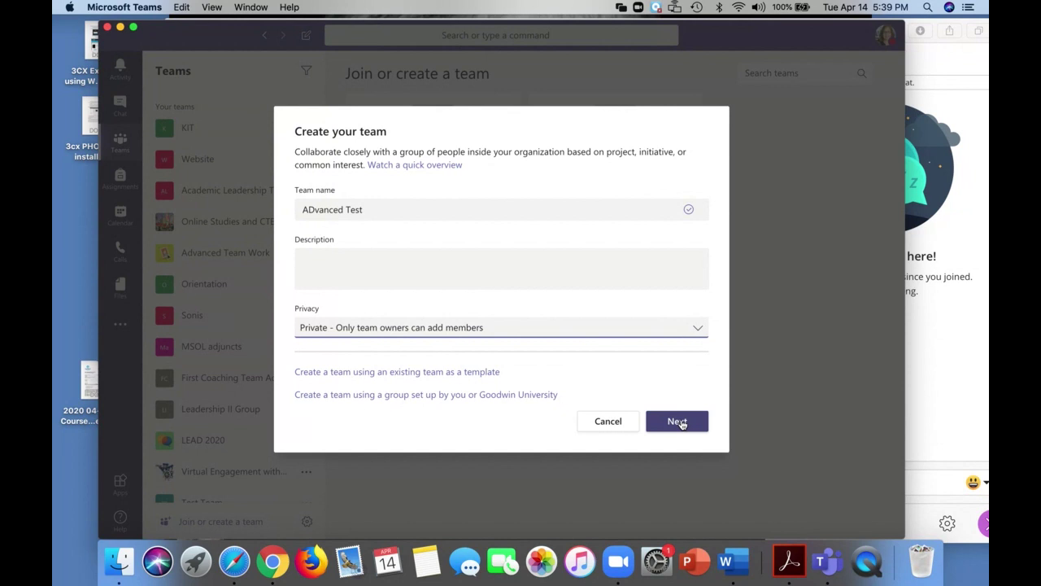
pyautogui.click(681, 422)
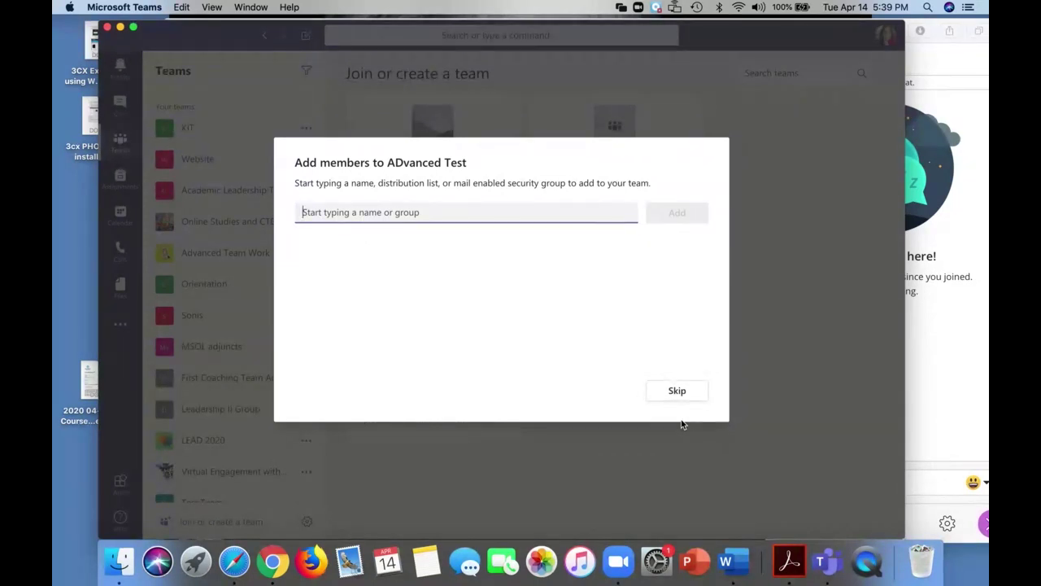
# Step: Find three colleagues by name and add them as members of ADvanced Test
pyautogui.write('Will')
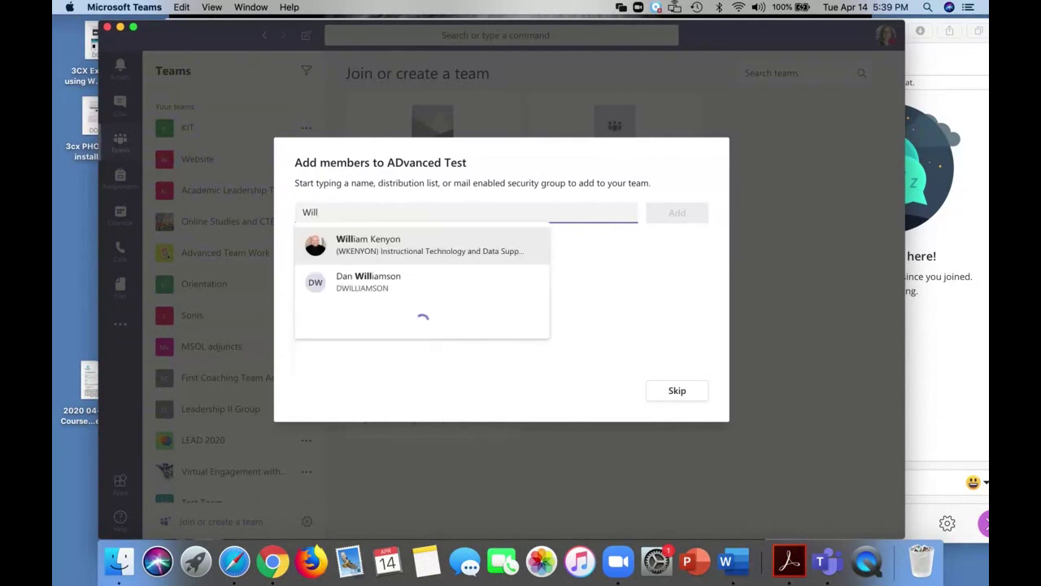
pyautogui.press('Return')
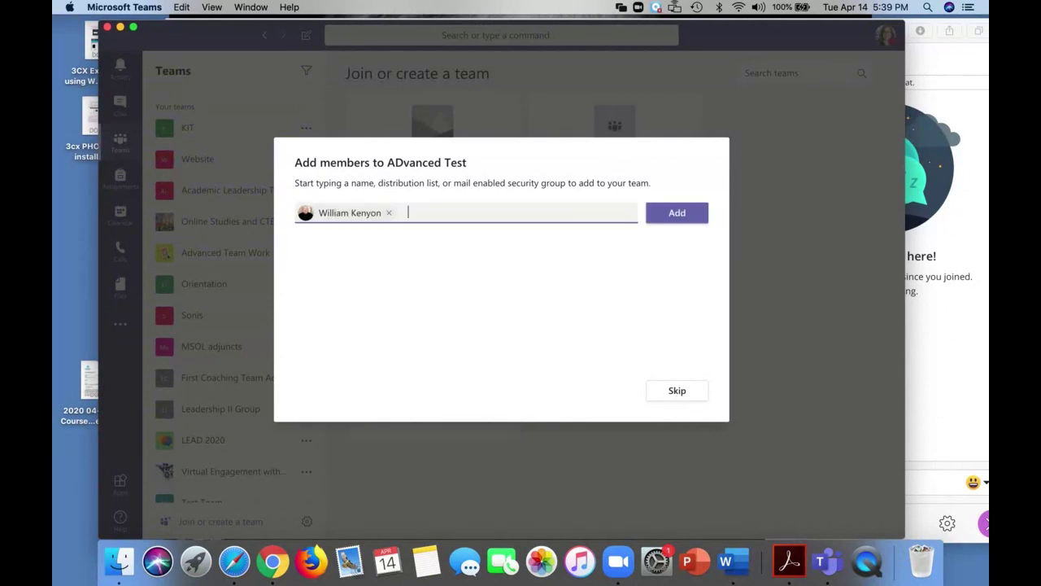
pyautogui.write('sand')
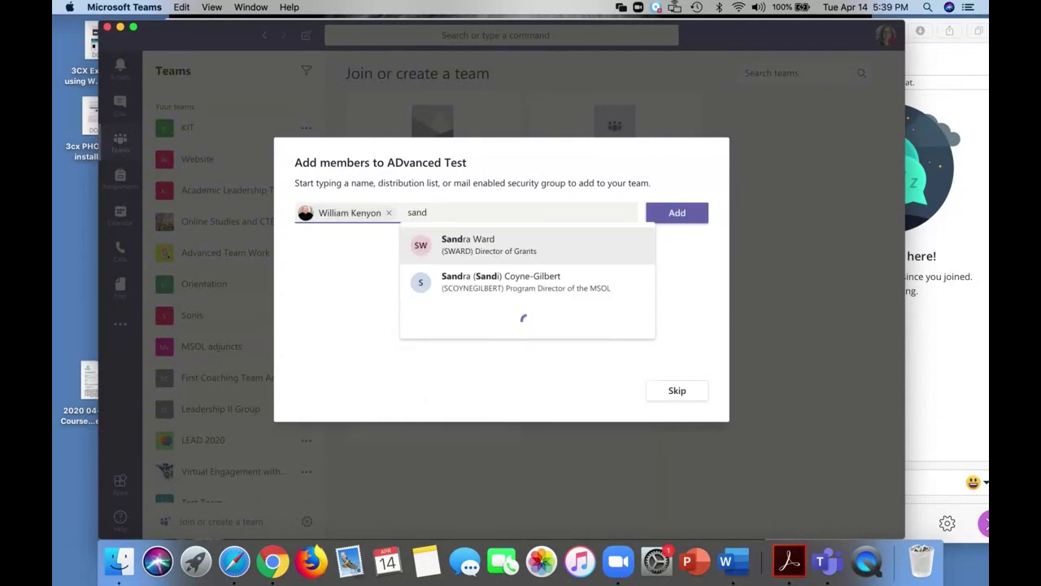
pyautogui.click(530, 281)
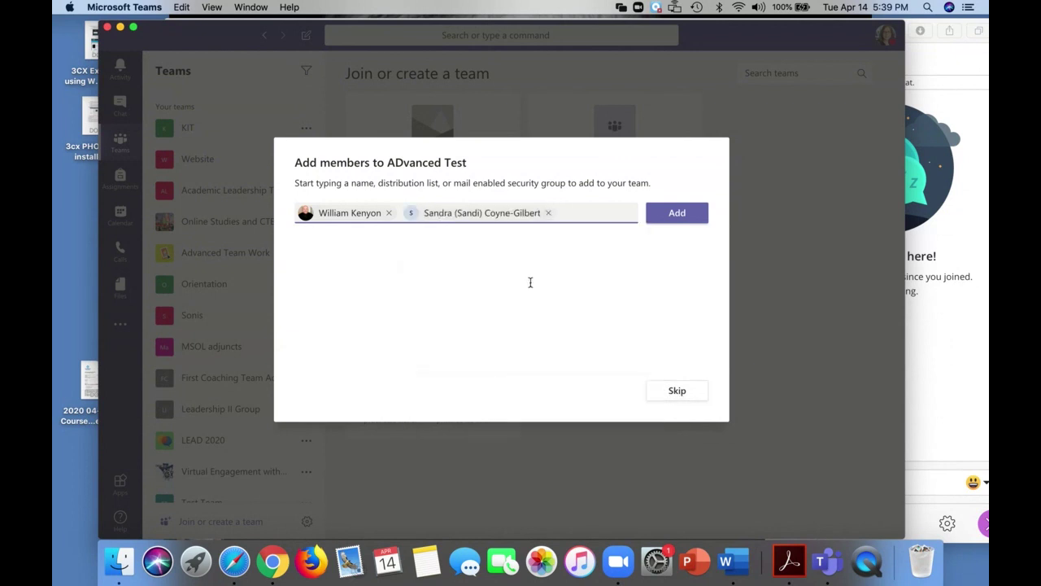
pyautogui.write('bruc')
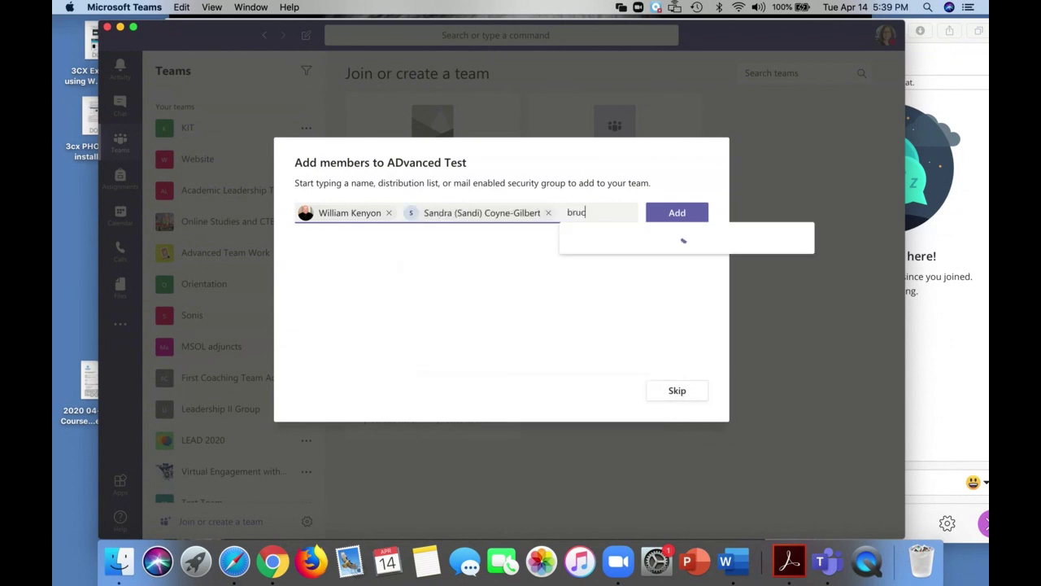
pyautogui.click(642, 241)
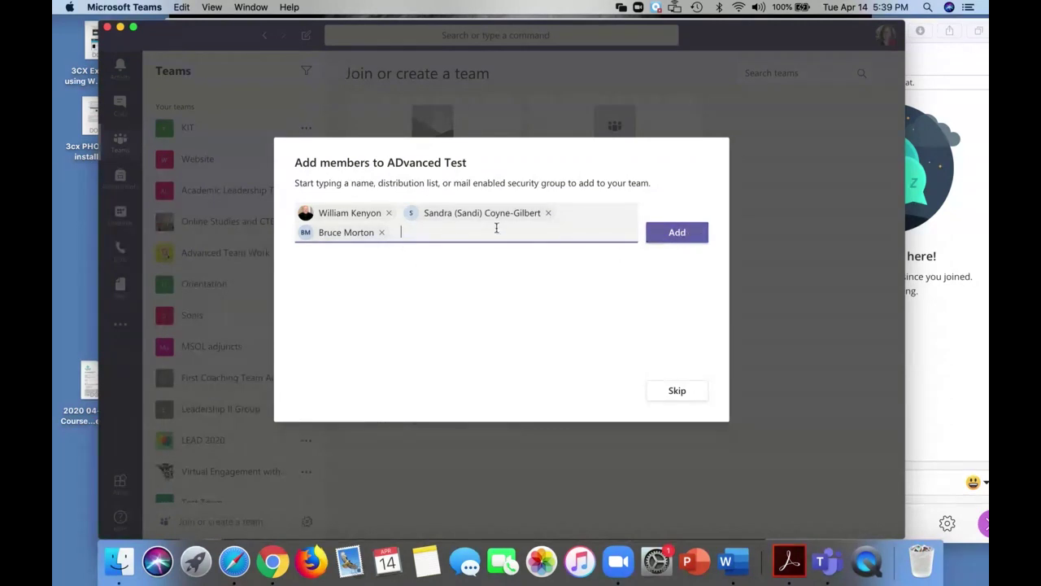
pyautogui.click(688, 235)
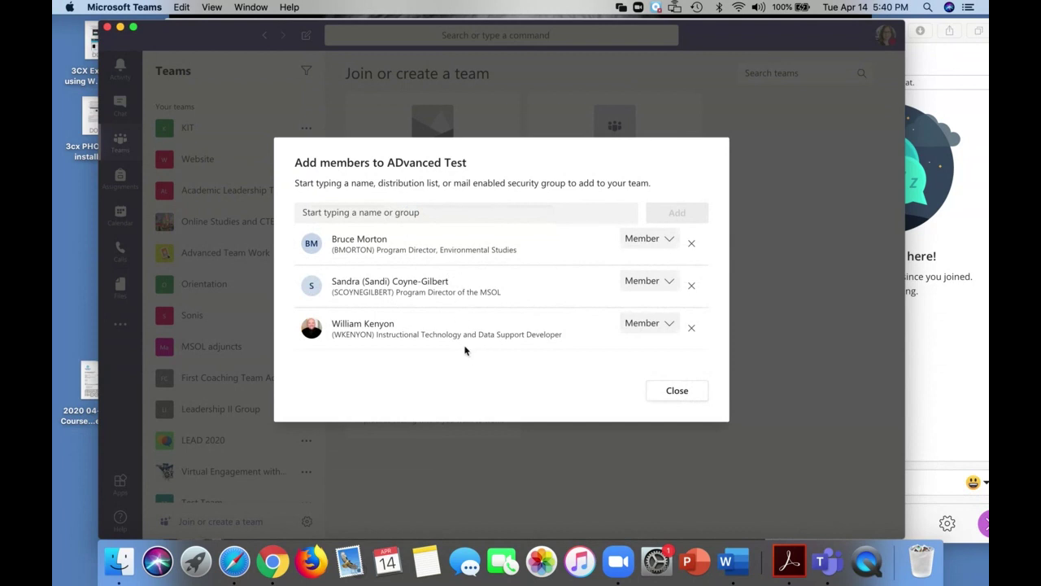
# Step: Change the third member's role to Owner and close the Add members dialog
pyautogui.click(674, 242)
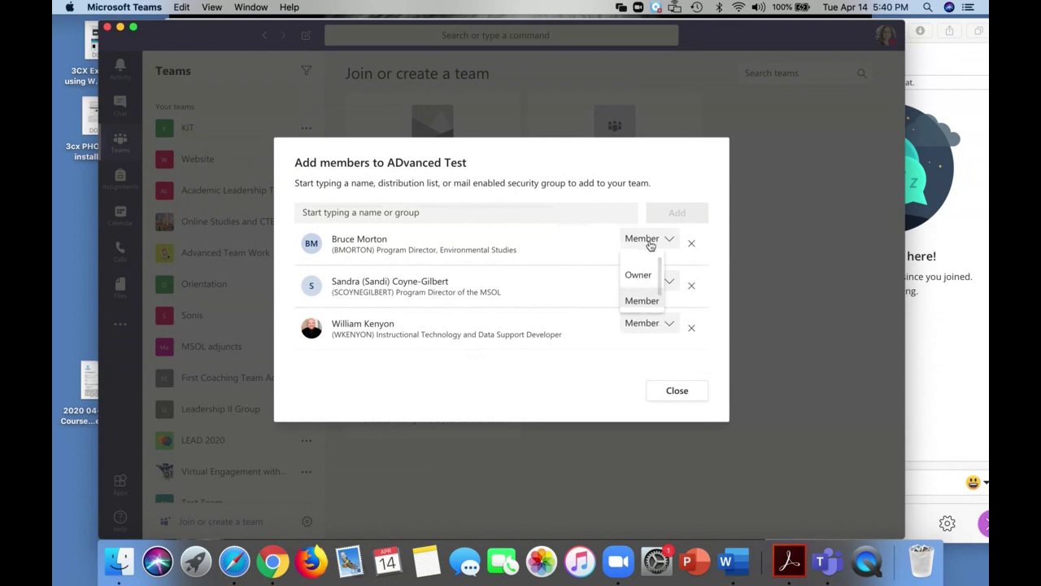
pyautogui.click(669, 324)
pyautogui.click(643, 358)
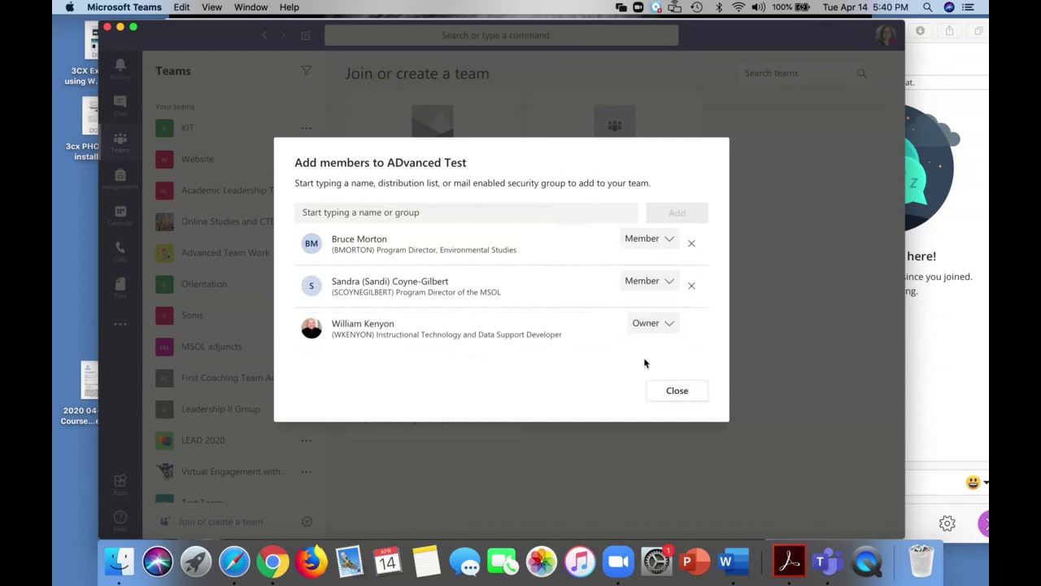
pyautogui.click(676, 390)
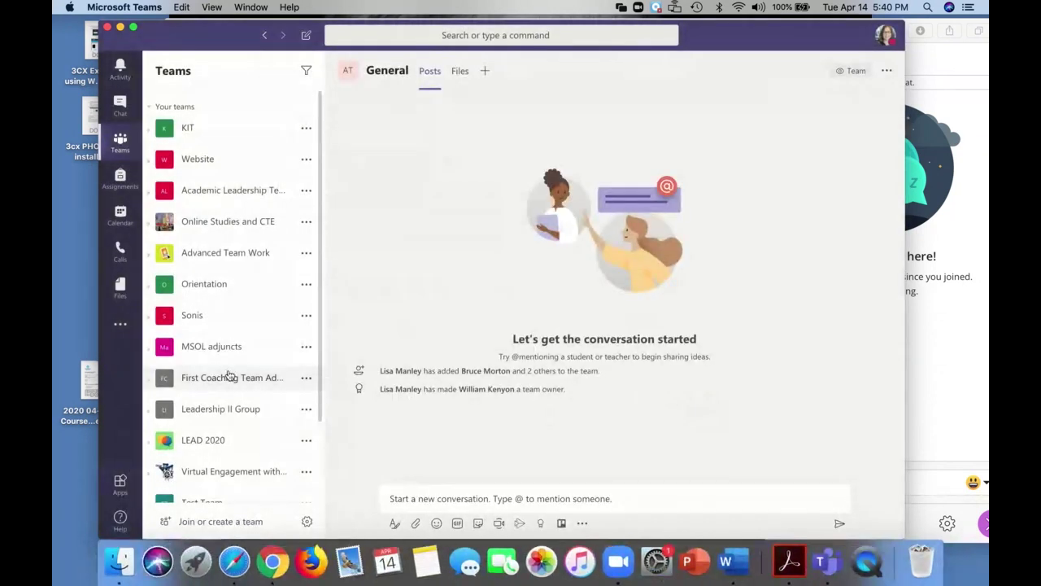
# Step: Reply 'how are you doing' under the Hello! post in the General channel
pyautogui.scroll(-3, 230, 374)
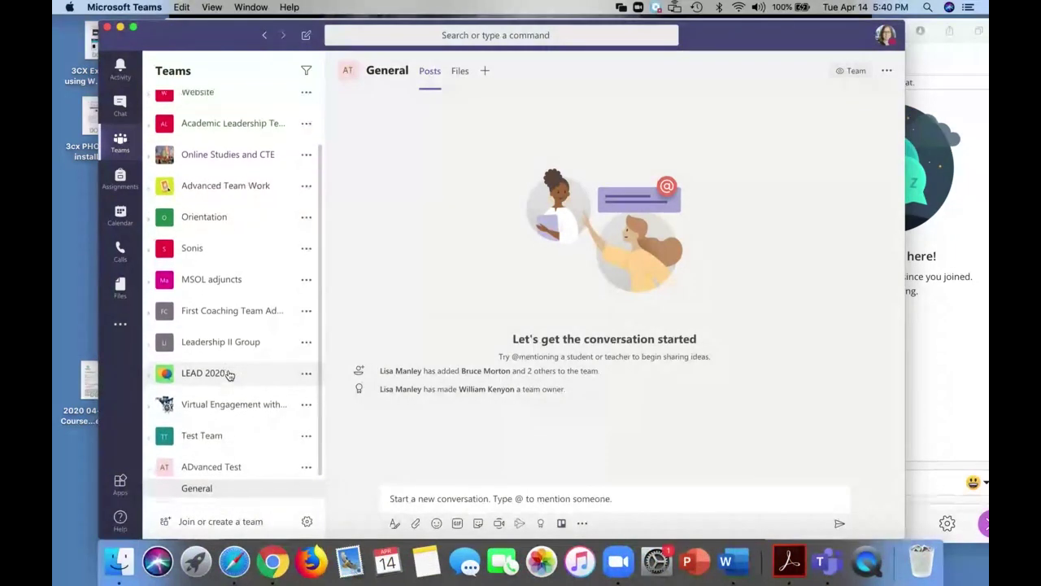
pyautogui.scroll(-1, 229, 375)
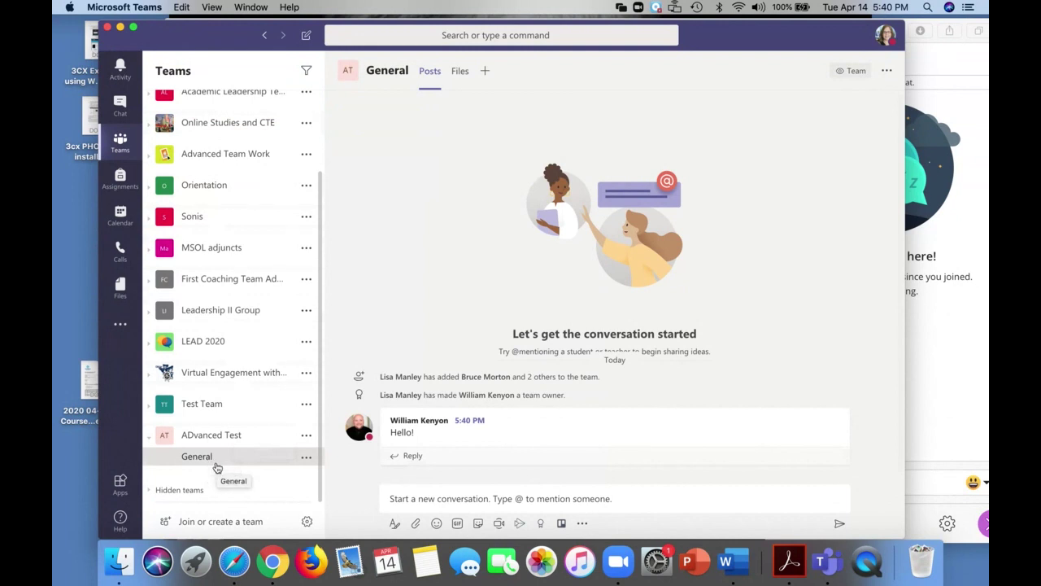
pyautogui.click(420, 457)
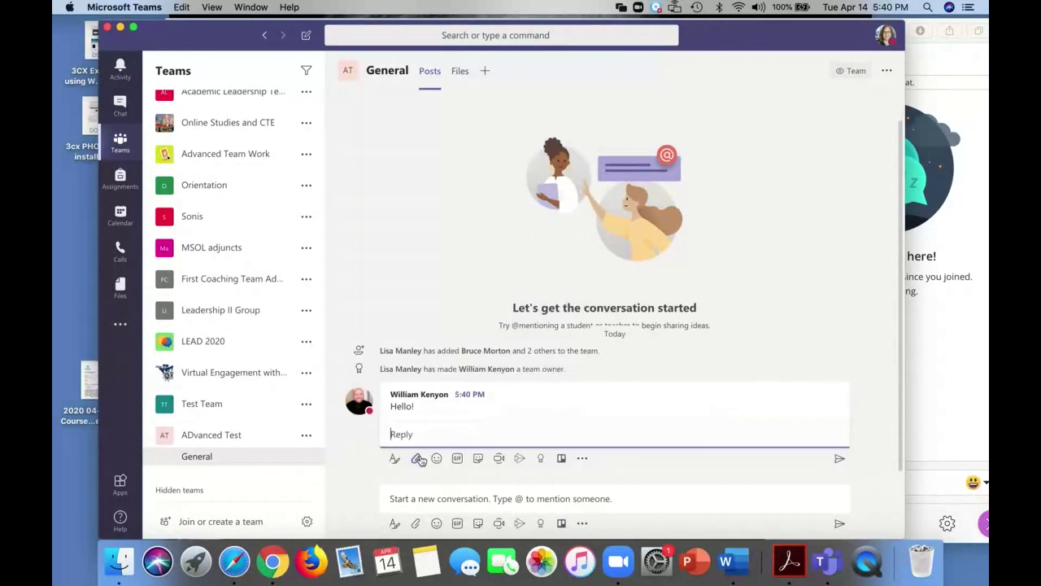
pyautogui.write('how are yo')
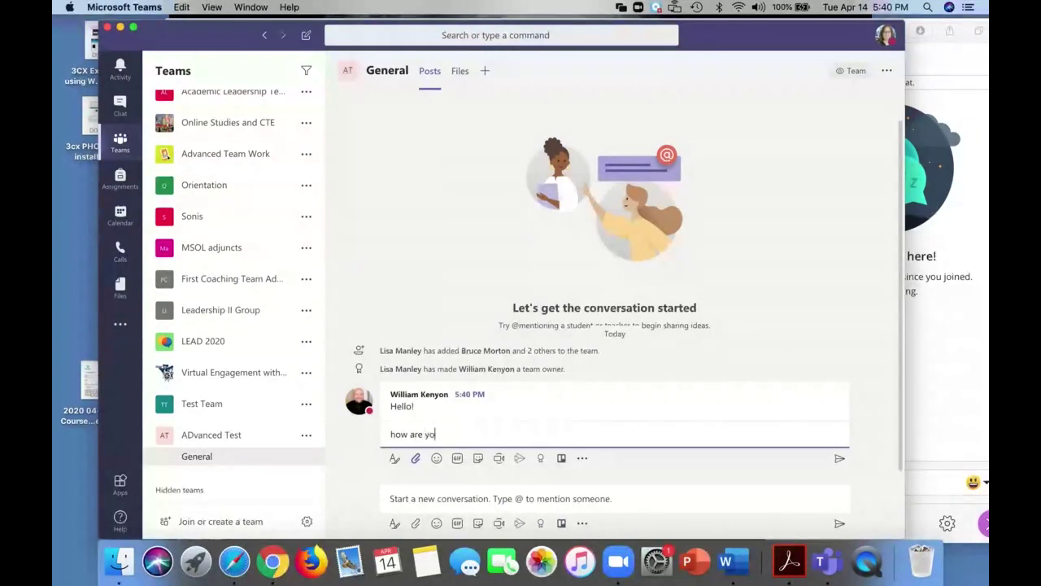
pyautogui.write('u doing')
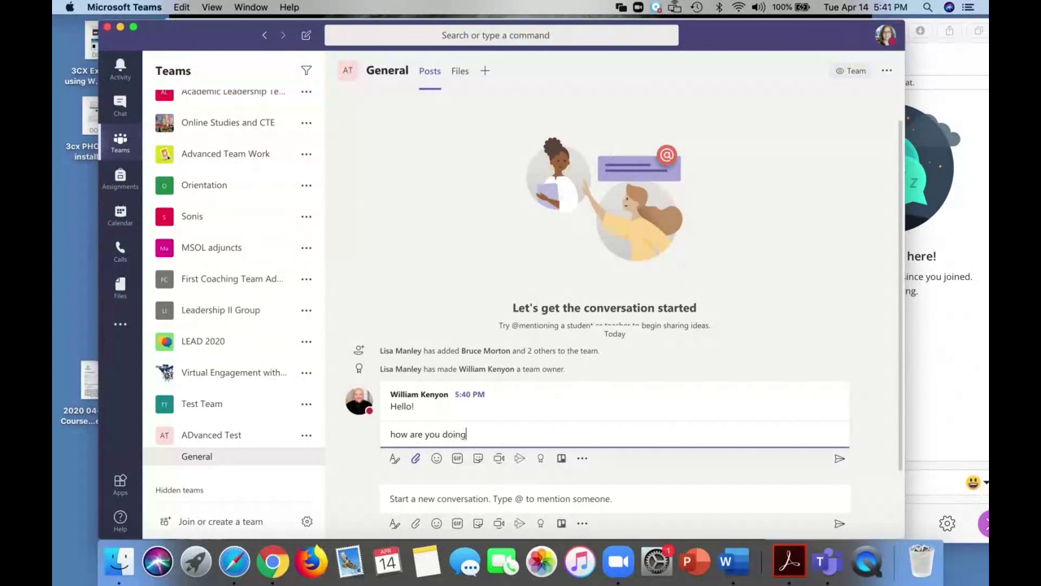
pyautogui.press('Return')
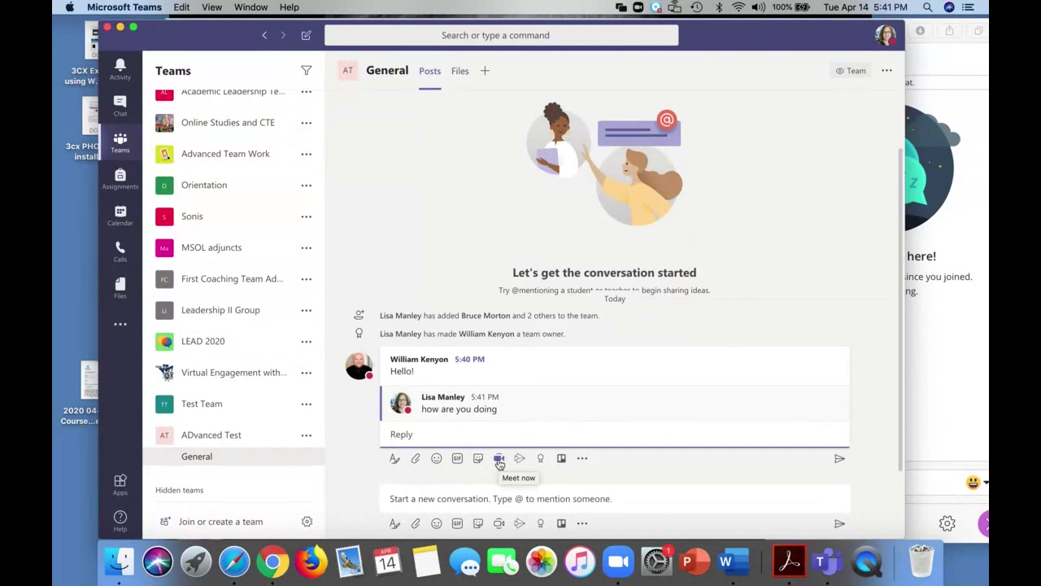
# Step: Choose the Achiever praise badge, address it to the new team owner, and preview it
pyautogui.click(542, 460)
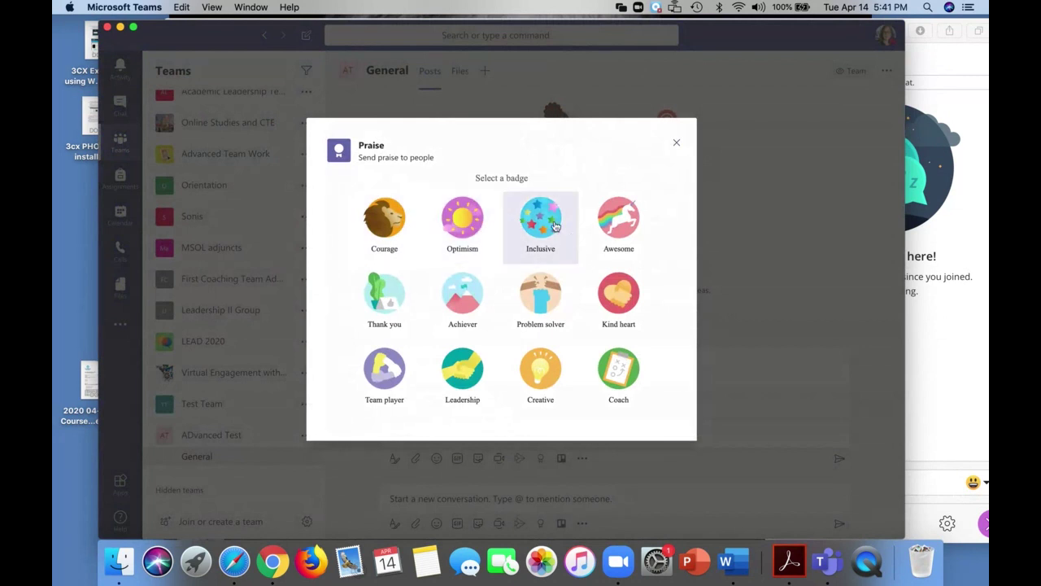
pyautogui.click(462, 284)
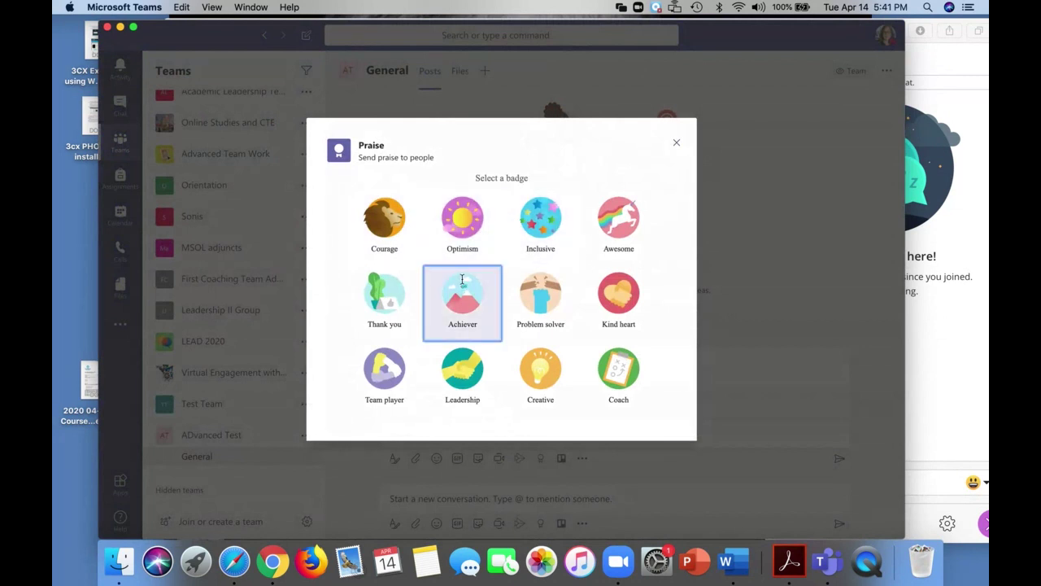
pyautogui.click(574, 404)
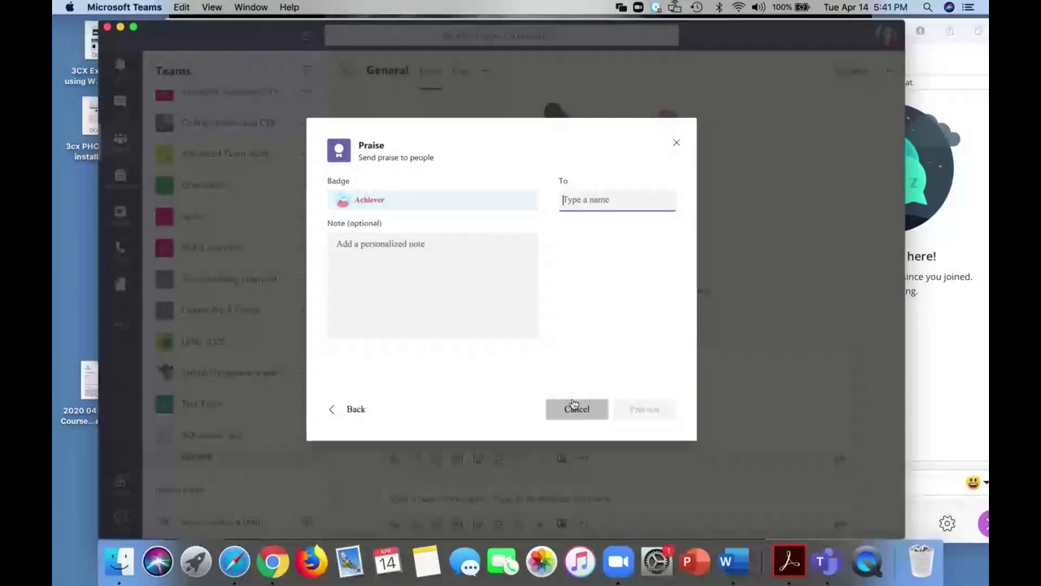
pyautogui.write('il')
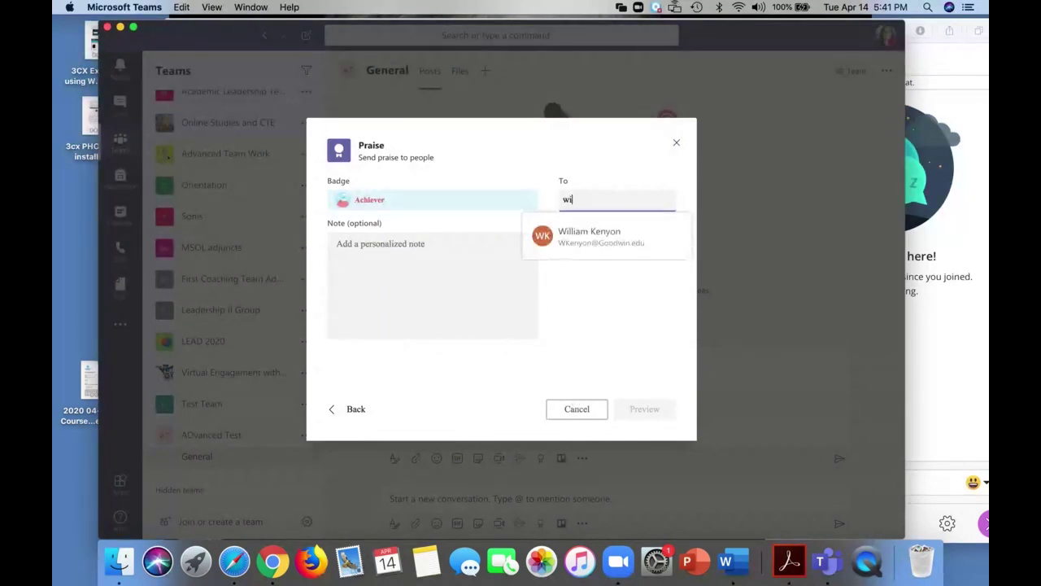
pyautogui.press('Return')
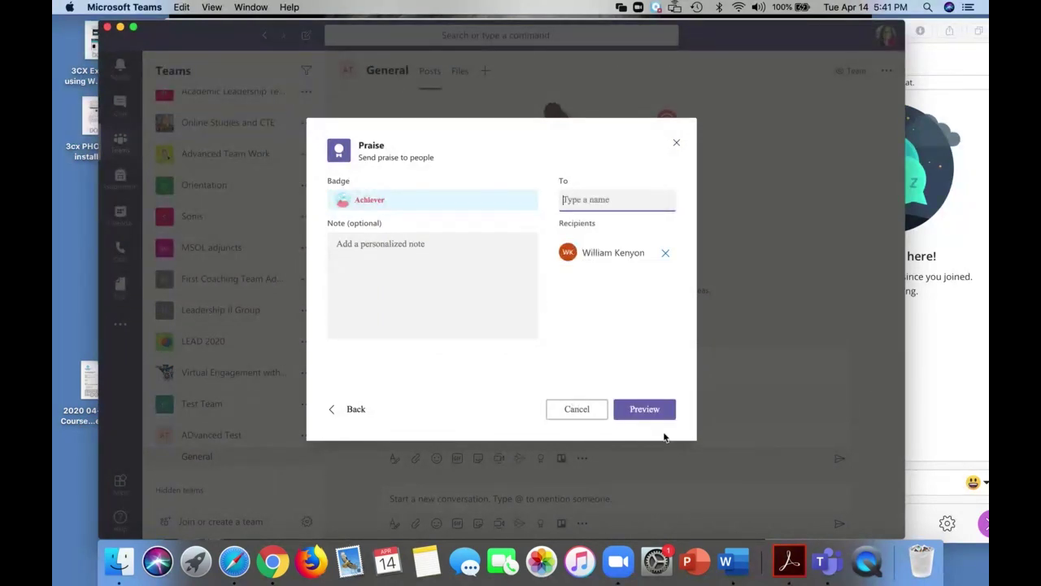
pyautogui.click(650, 410)
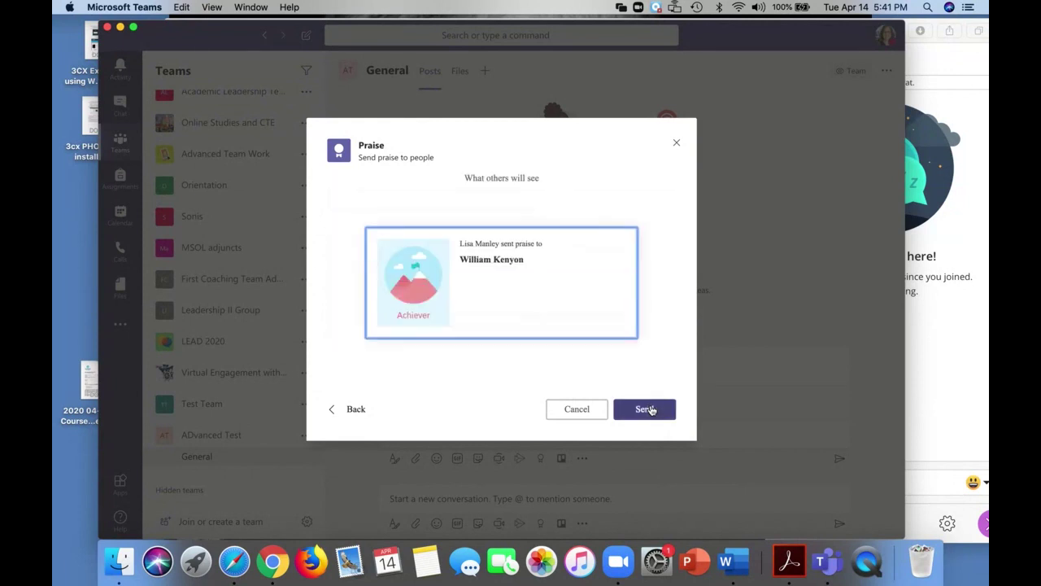
# Step: Send the Achiever praise to the General thread and add a thumbs-up reaction to it
pyautogui.click(641, 410)
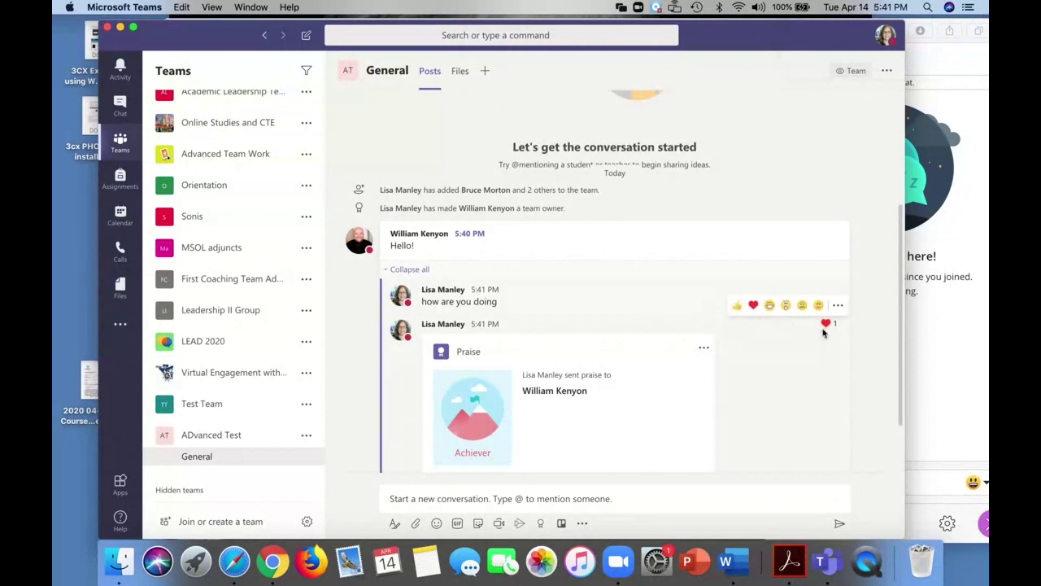
pyautogui.moveTo(828, 330)
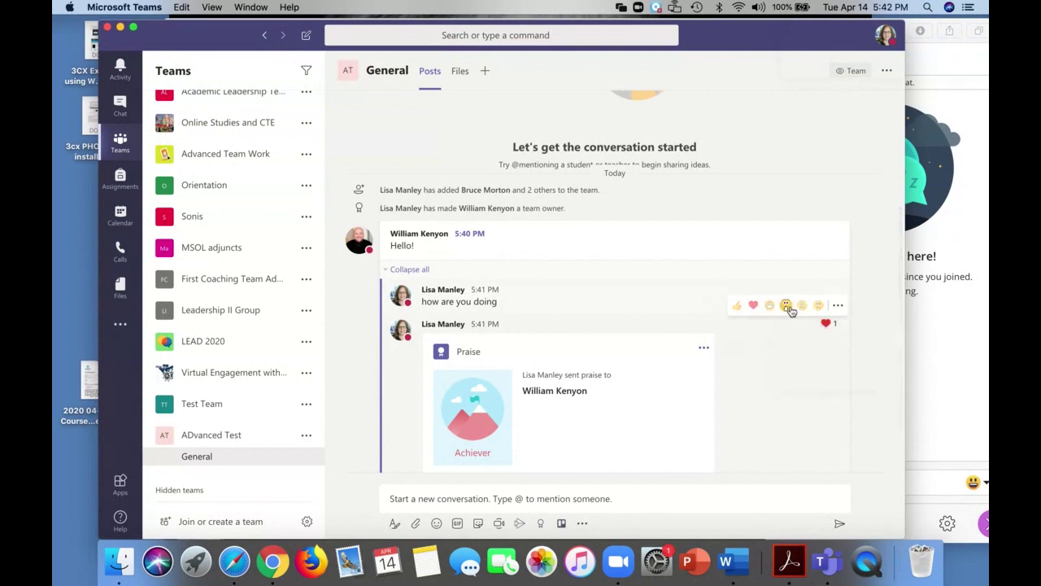
pyautogui.click(737, 306)
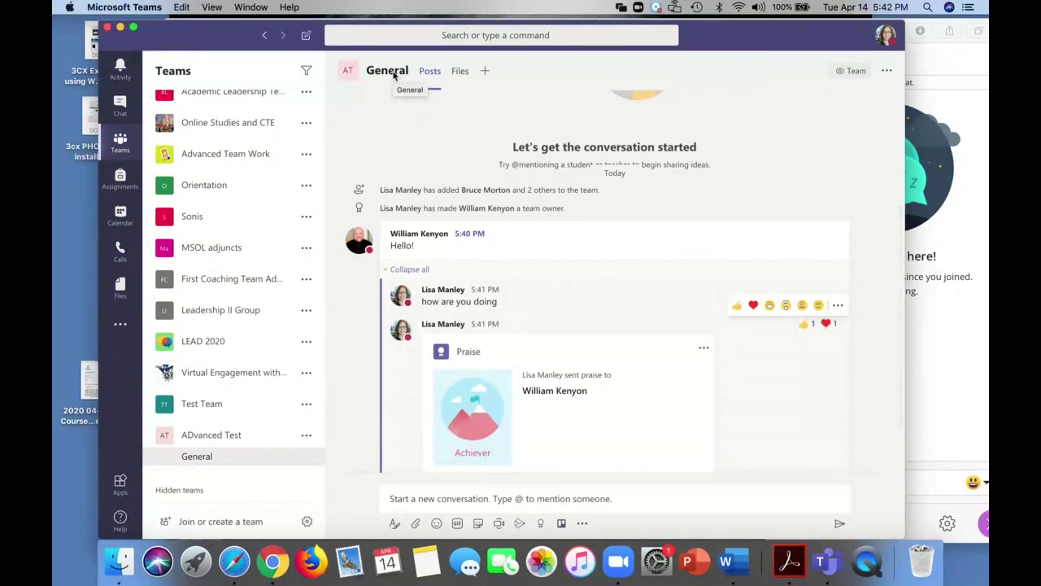
# Step: Switch the General channel to its Files tab and look at the New item options
pyautogui.click(460, 72)
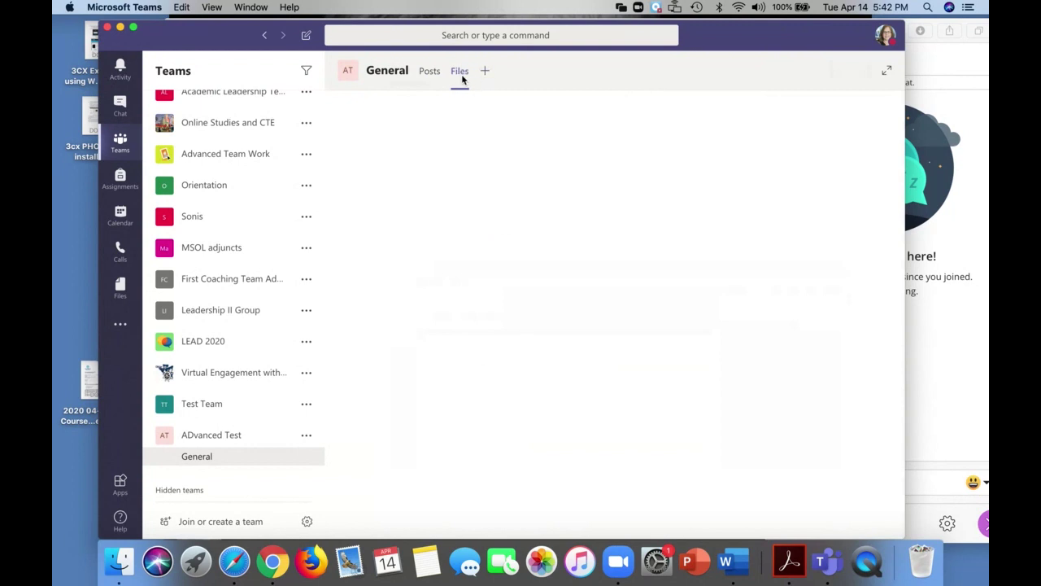
pyautogui.click(461, 71)
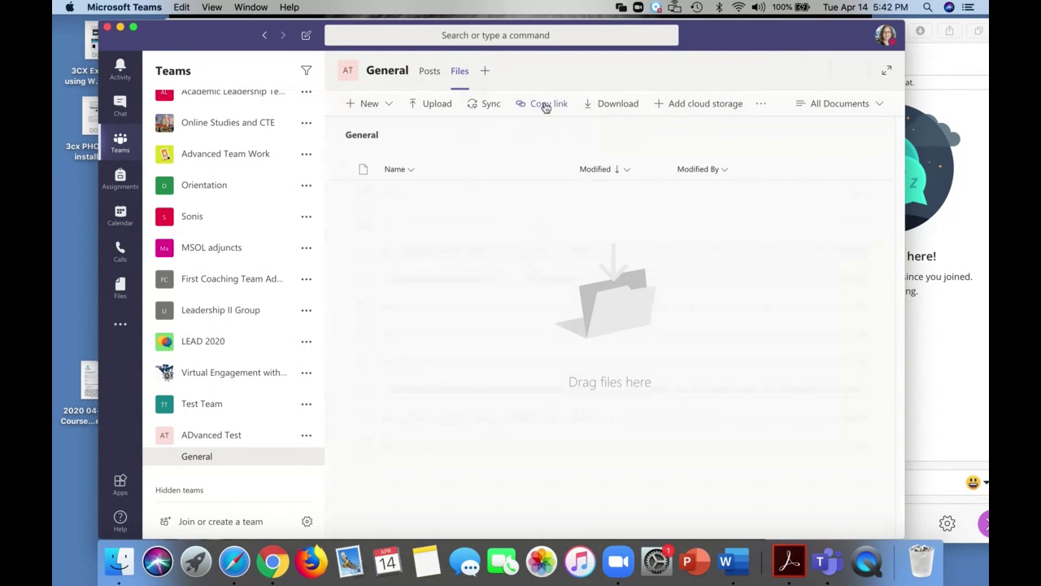
pyautogui.click(367, 108)
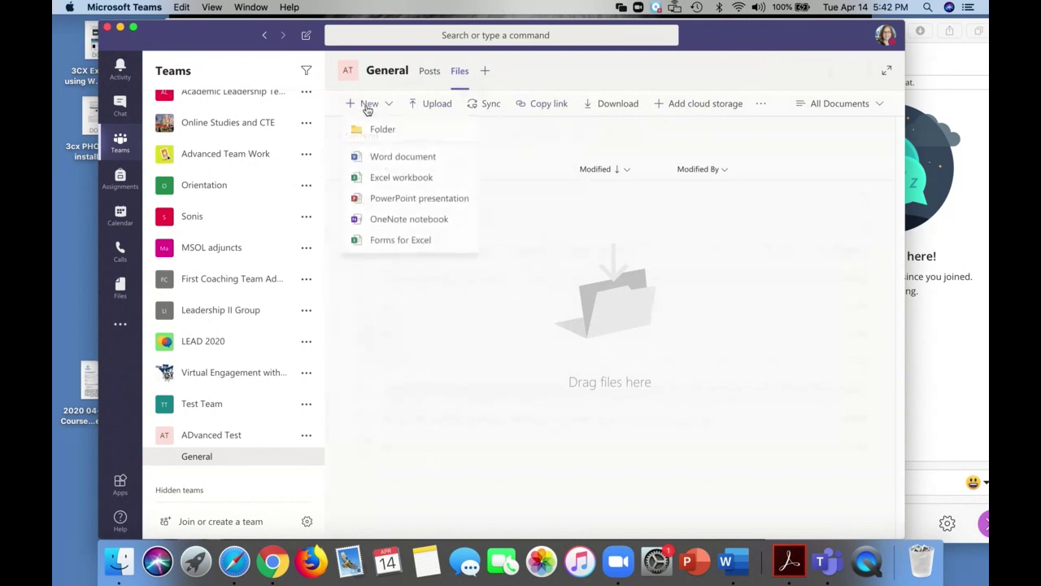
# Step: Start an upload, browse the CTE online training and MPH Evaluations folders, then cancel
pyautogui.click(439, 106)
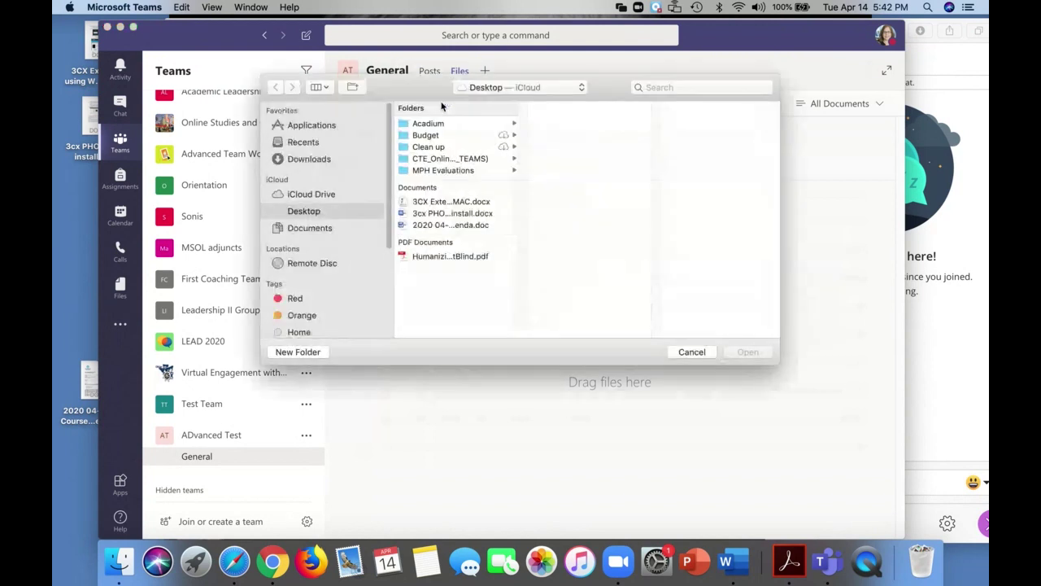
pyautogui.click(436, 160)
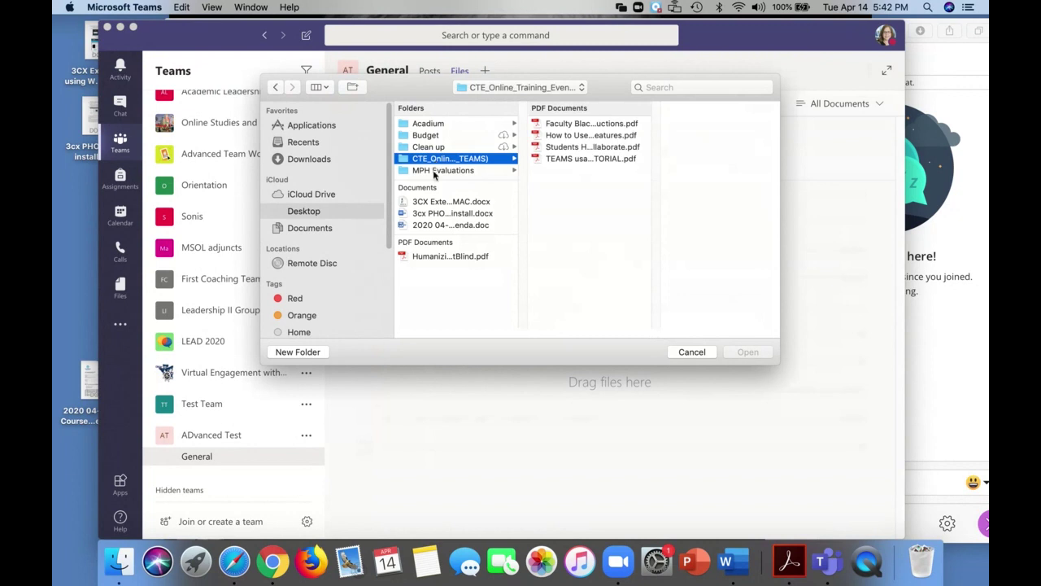
pyautogui.click(436, 171)
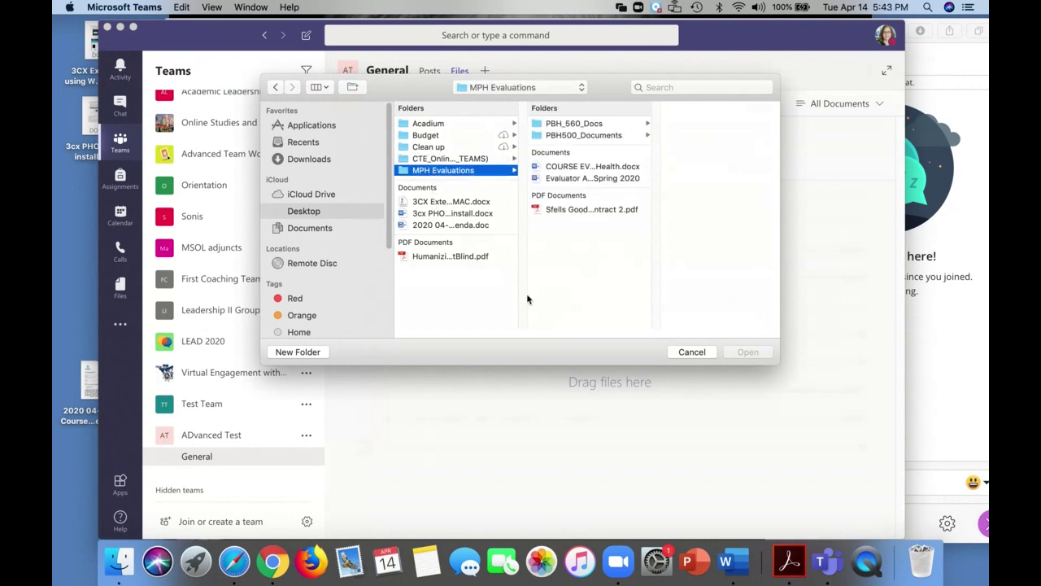
pyautogui.click(689, 354)
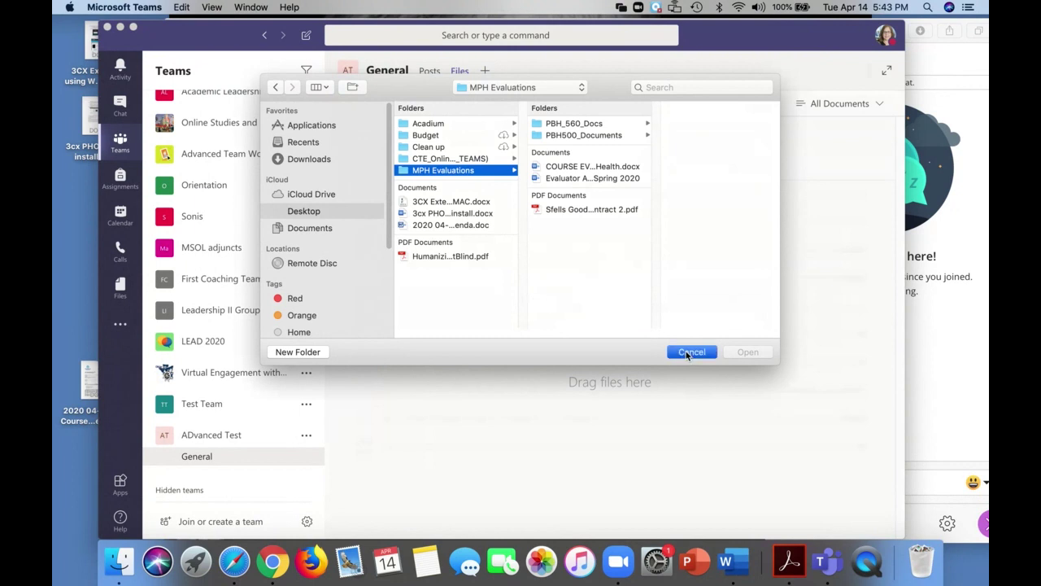
pyautogui.click(688, 353)
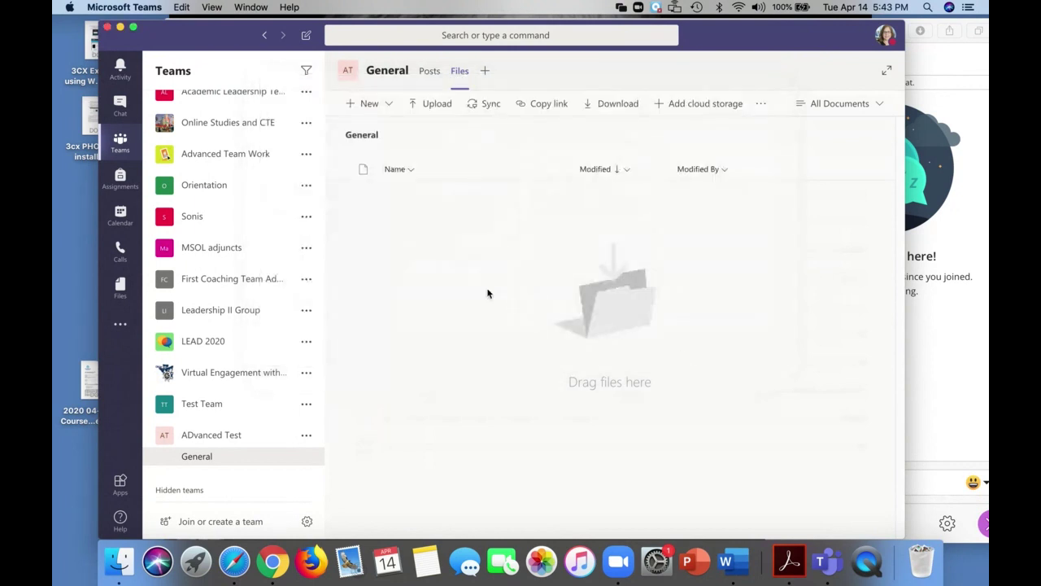
# Step: Create a blank Excel workbook called 'Shared Excel' from the channel's New menu
pyautogui.click(369, 104)
pyautogui.click(379, 181)
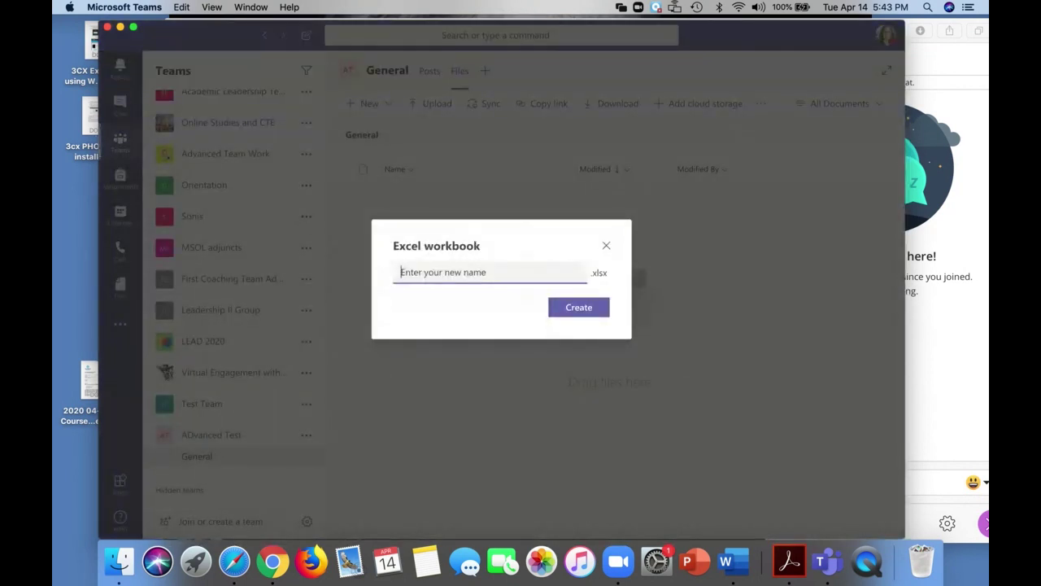
pyautogui.write('Shared Excel')
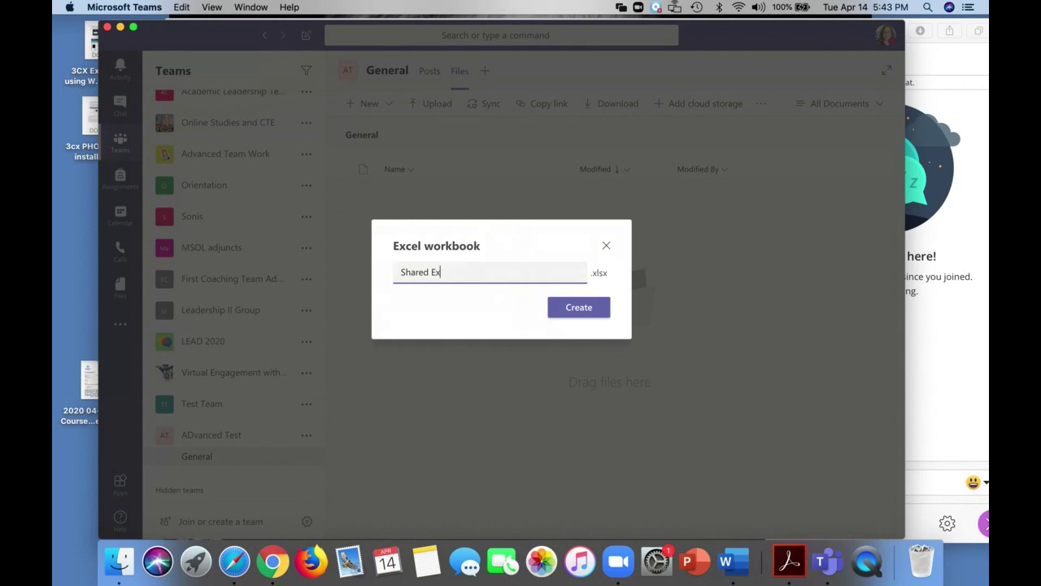
pyautogui.click(590, 309)
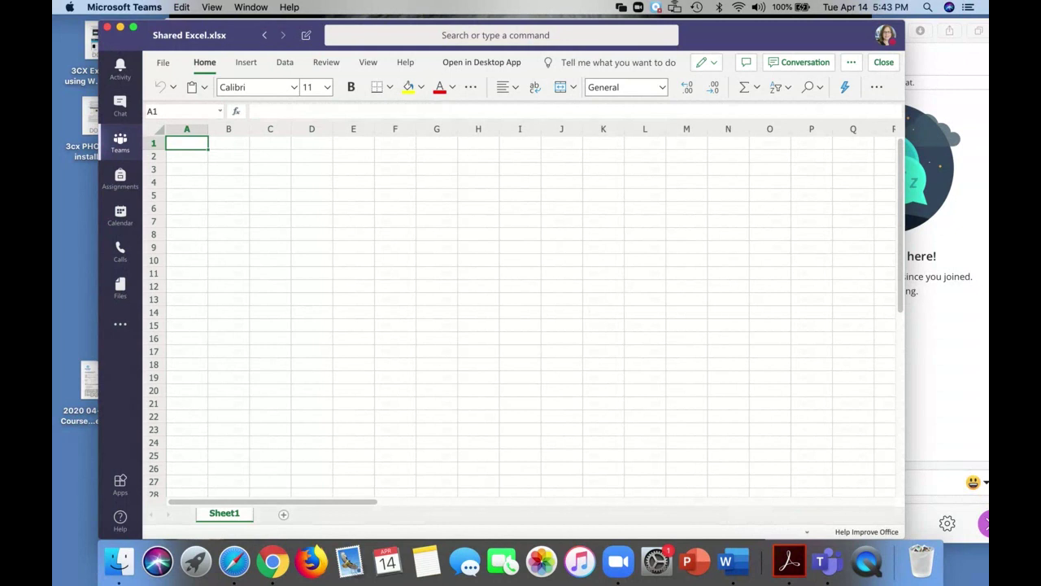
# Step: Enter four colleagues' first names across cells A1 through D1
pyautogui.click(197, 141)
pyautogui.write('BJ')
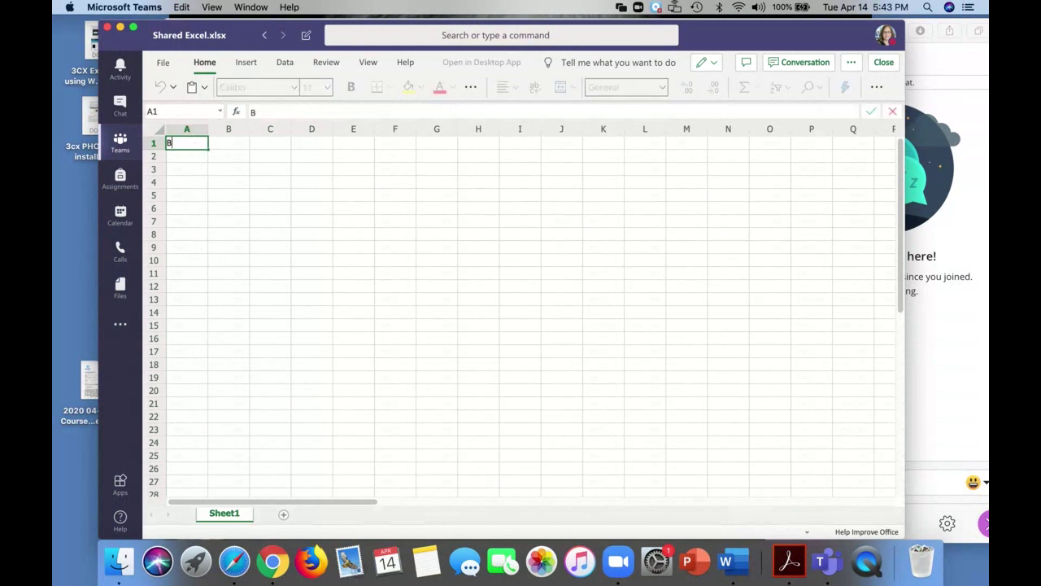
pyautogui.click(242, 145)
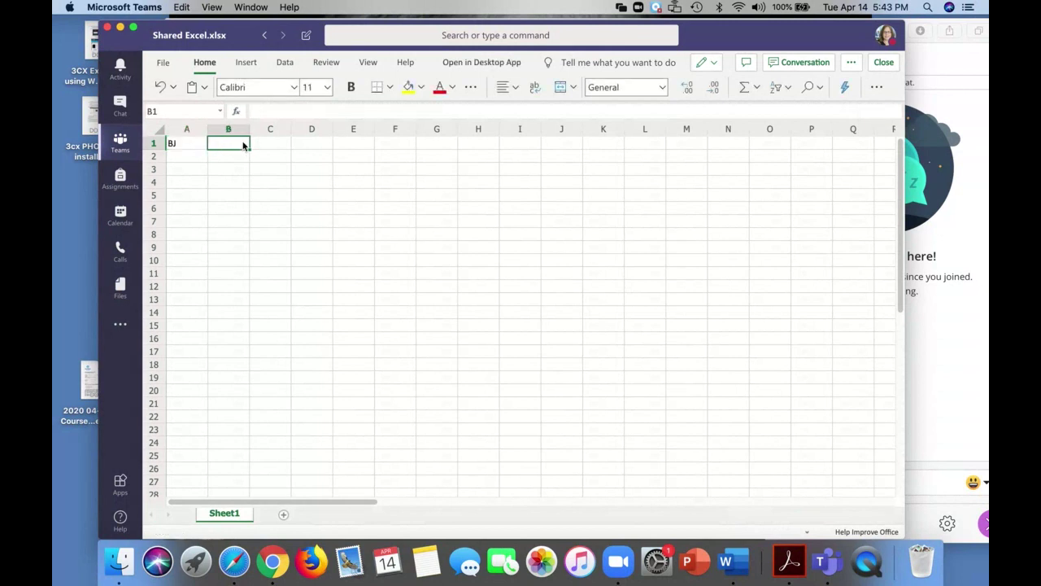
pyautogui.write('Lisa')
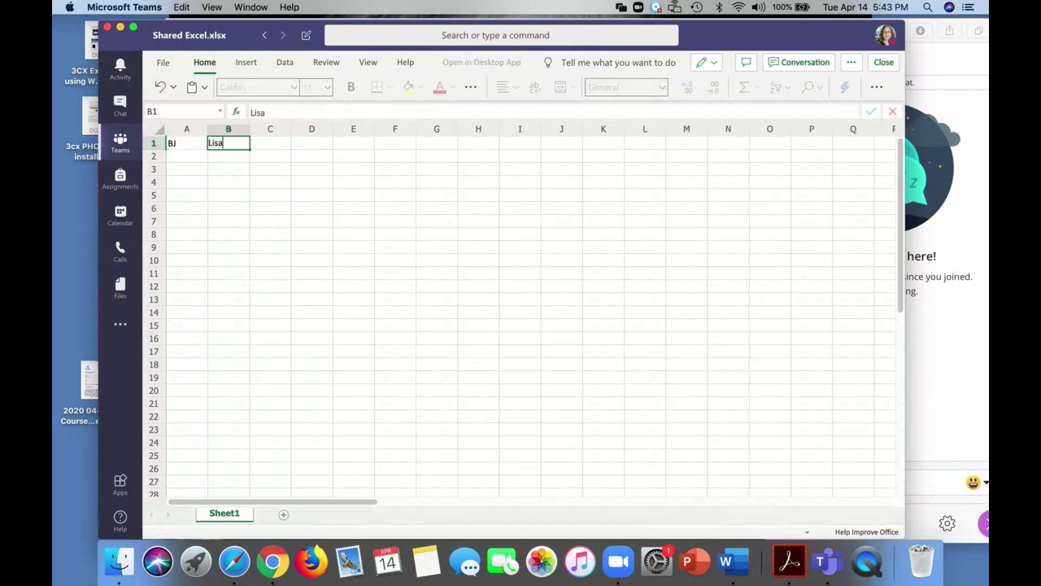
pyautogui.click(277, 143)
pyautogui.write('Sandi')
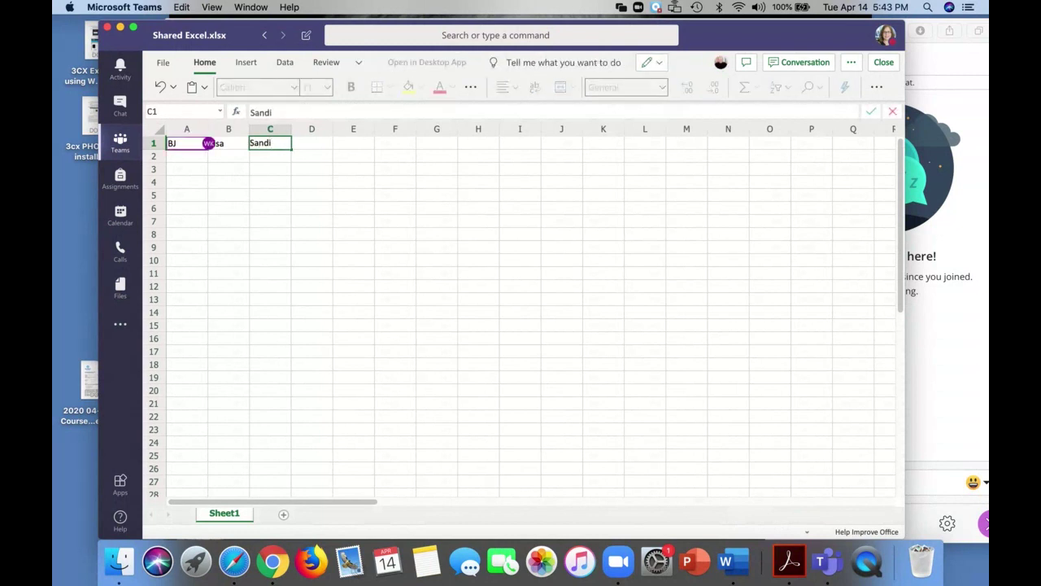
pyautogui.click(316, 147)
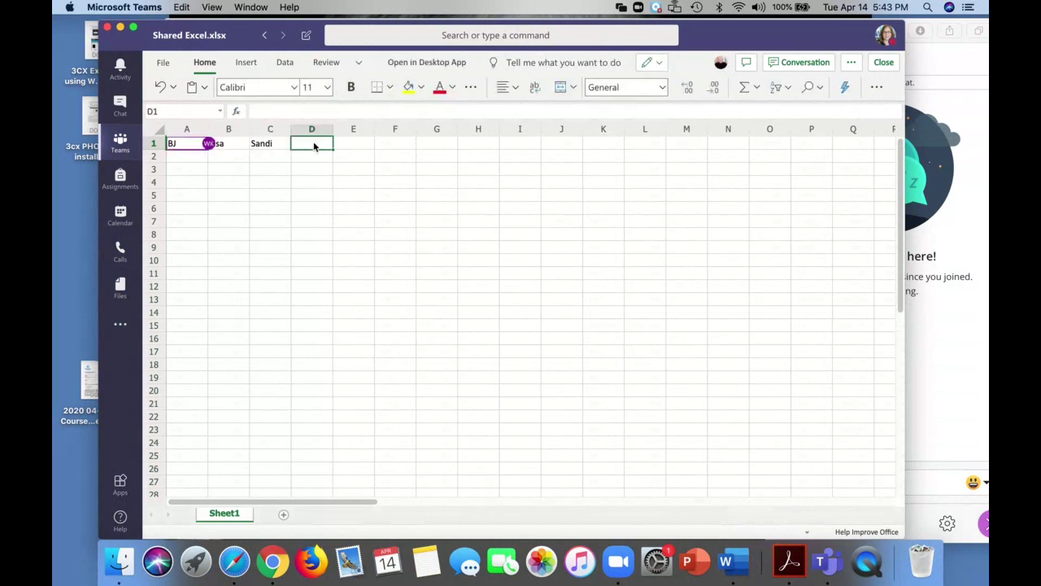
pyautogui.write('Bruce')
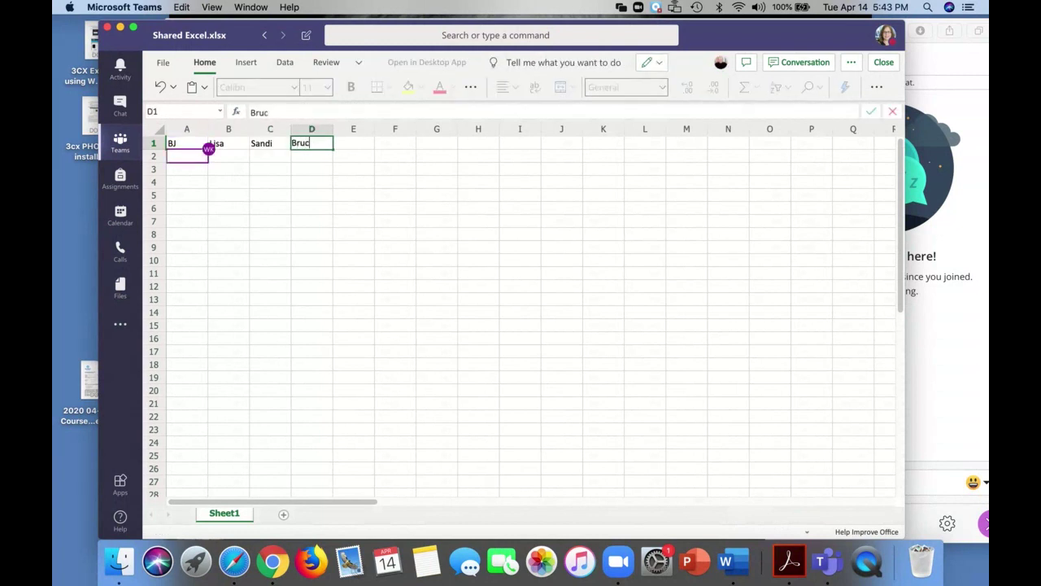
pyautogui.click(228, 183)
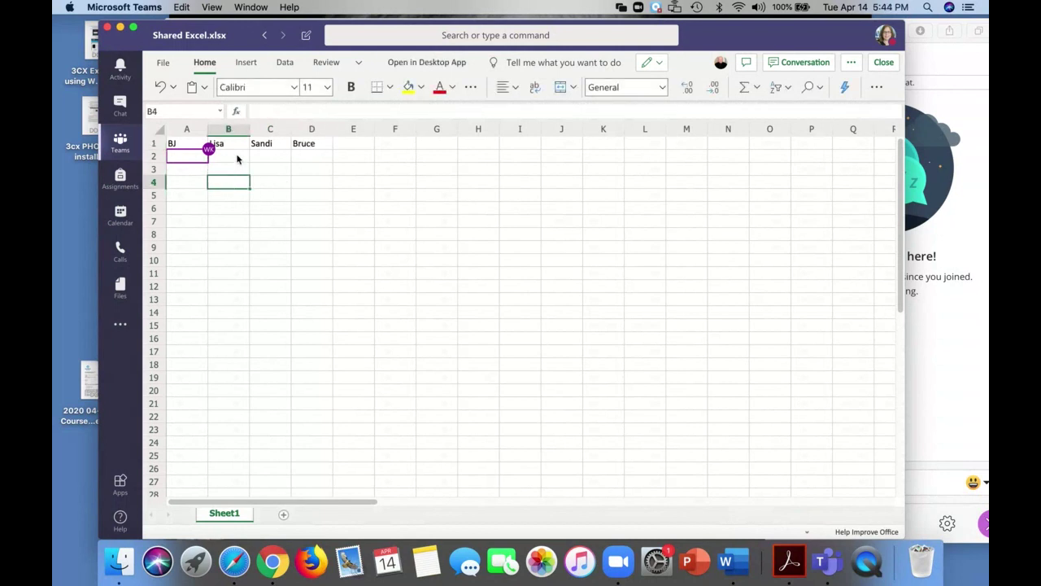
# Step: Enter October in cell B2 under the second name
pyautogui.click(233, 159)
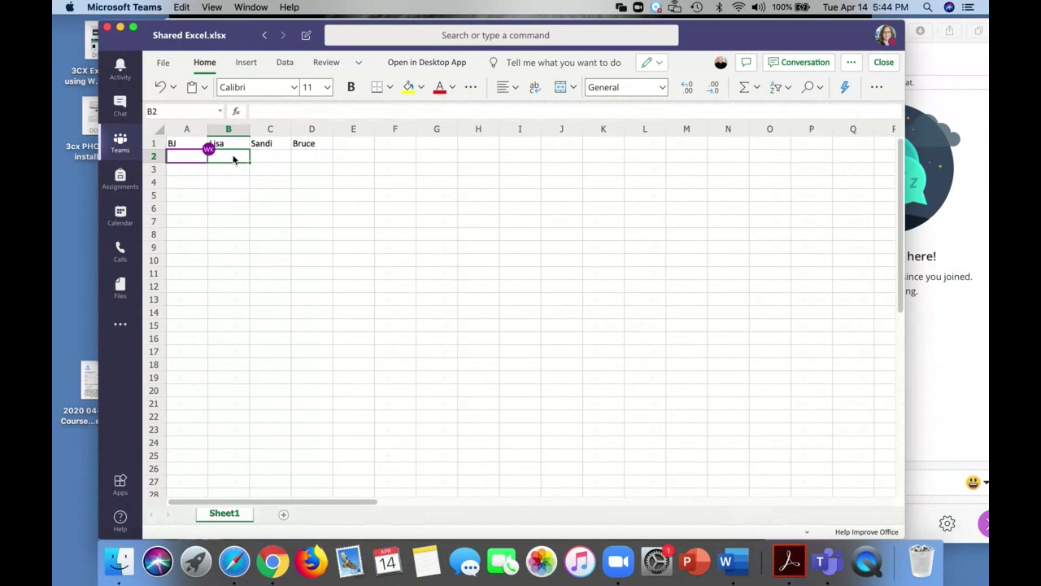
pyautogui.write('October')
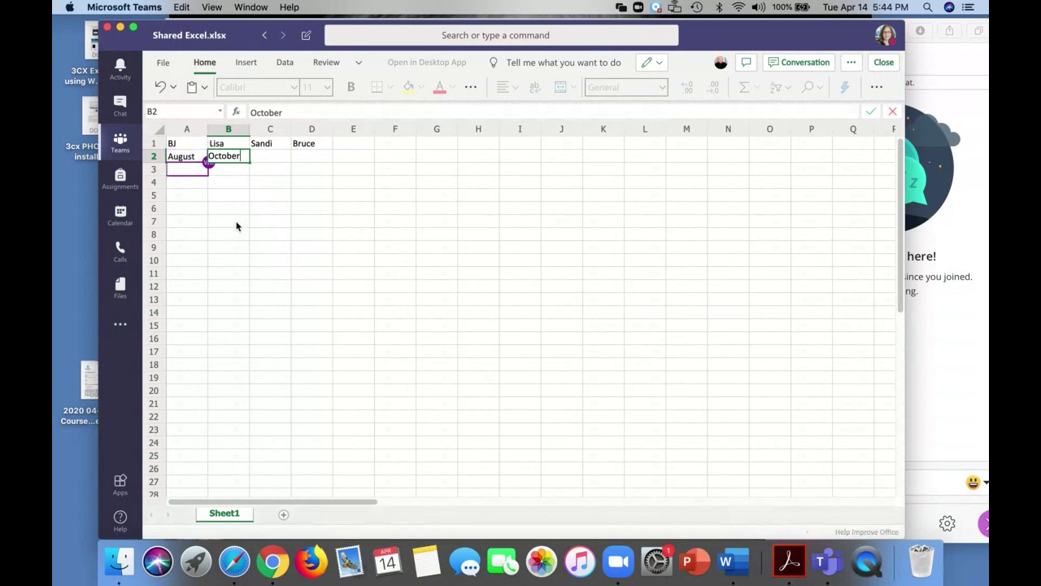
pyautogui.click(275, 160)
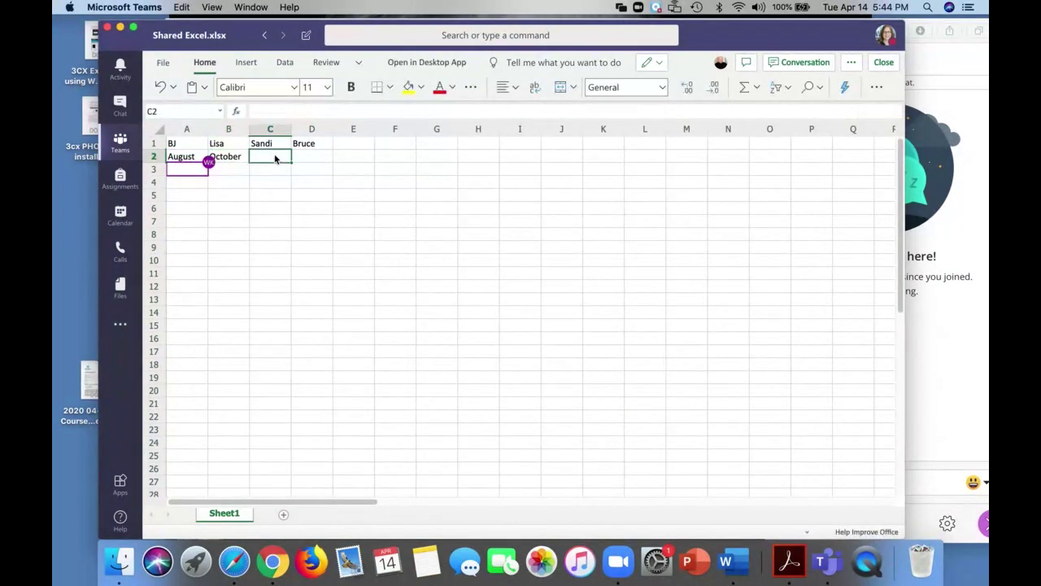
# Step: Select cell B3 and check the co-author badges showing which cells others are editing
pyautogui.click(237, 171)
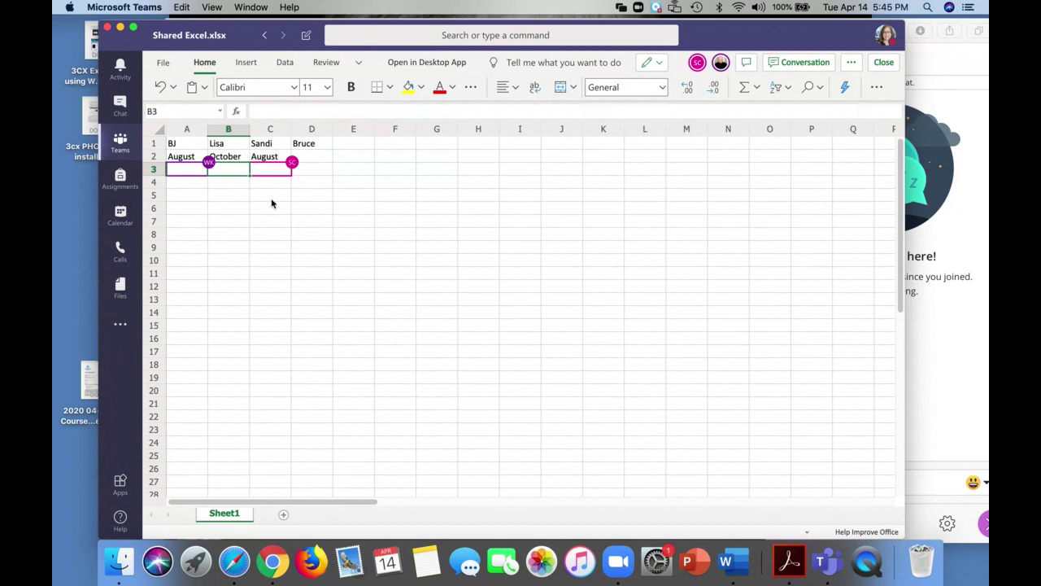
pyautogui.moveTo(290, 169)
pyautogui.moveTo(210, 166)
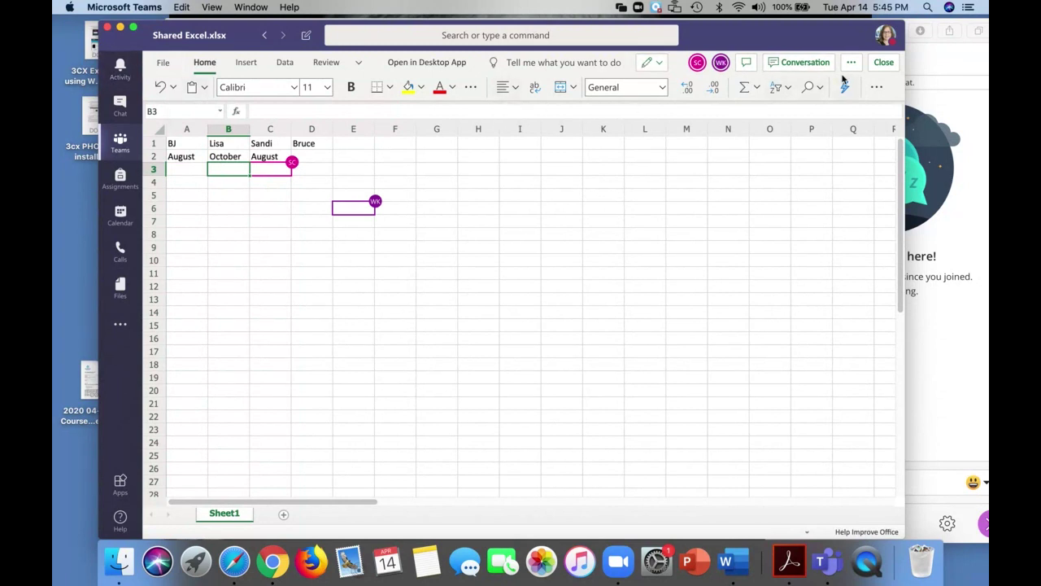
# Step: Close Shared Excel.xlsx to return to the General channel files and view the new-file options
pyautogui.click(884, 63)
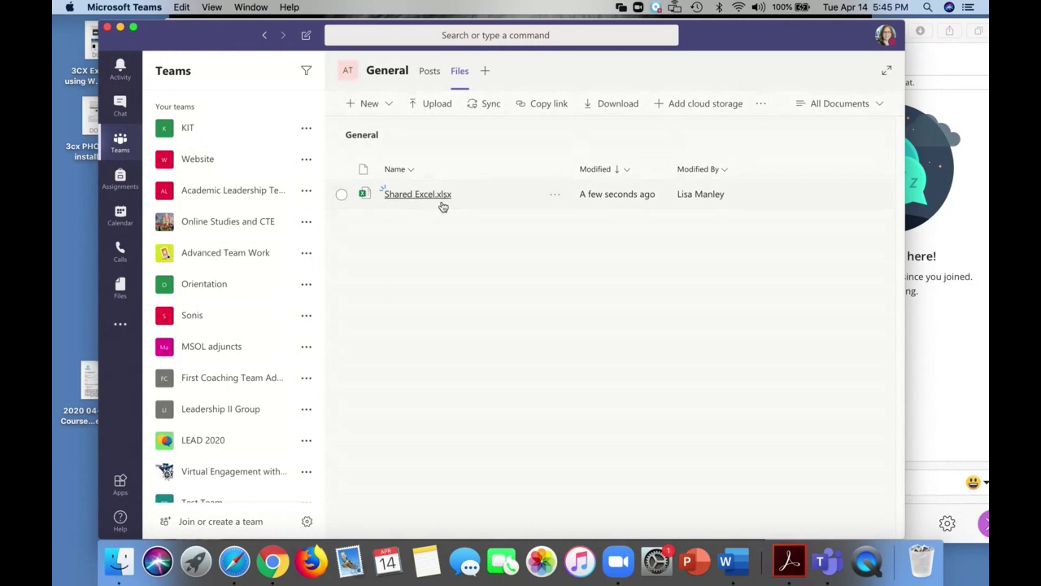
pyautogui.click(366, 104)
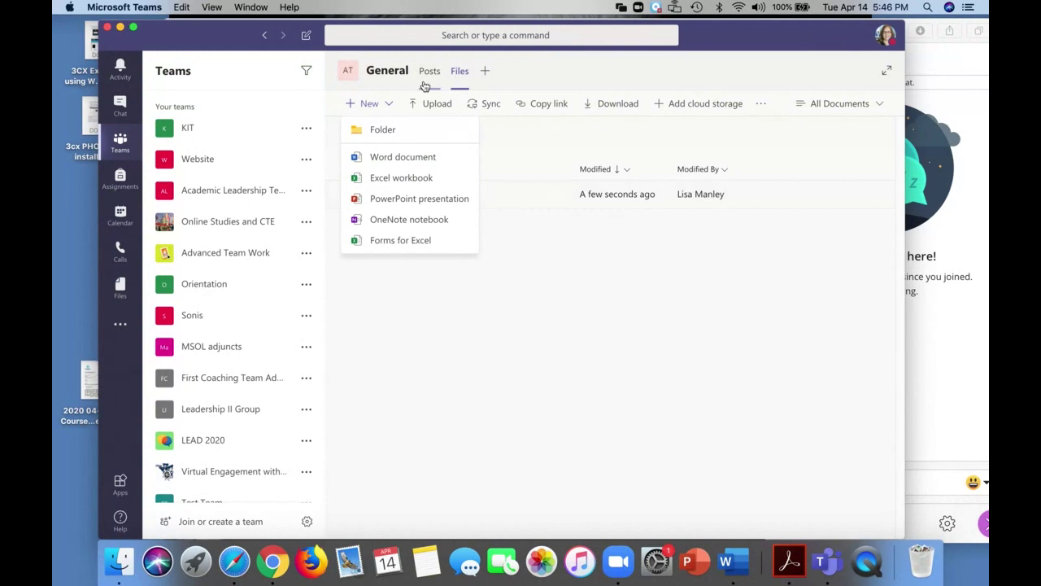
# Step: Open Add a tab for the General channel, browse the available apps, and search them
pyautogui.click(487, 74)
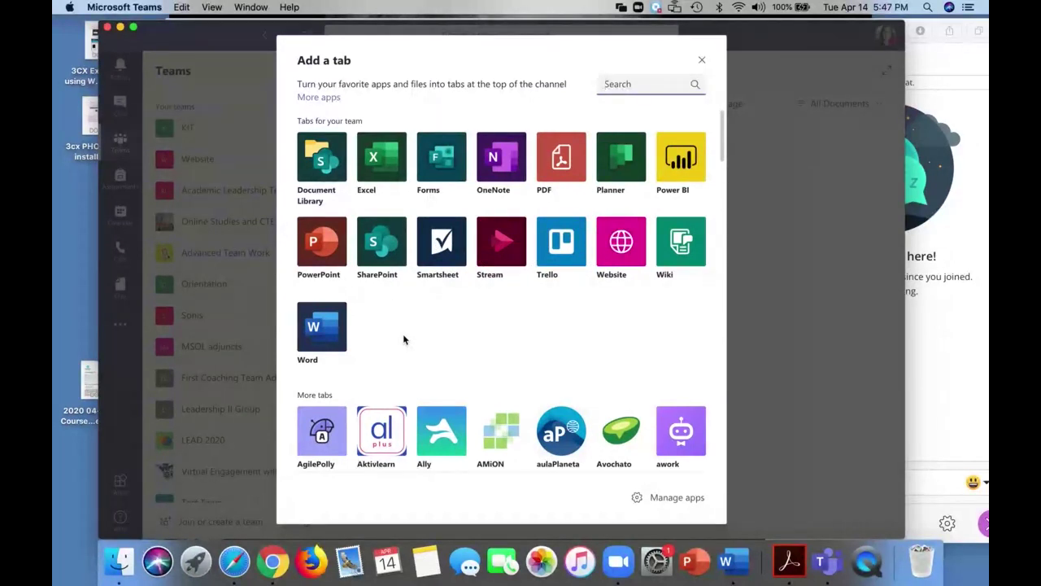
pyautogui.scroll(-10, 403, 334)
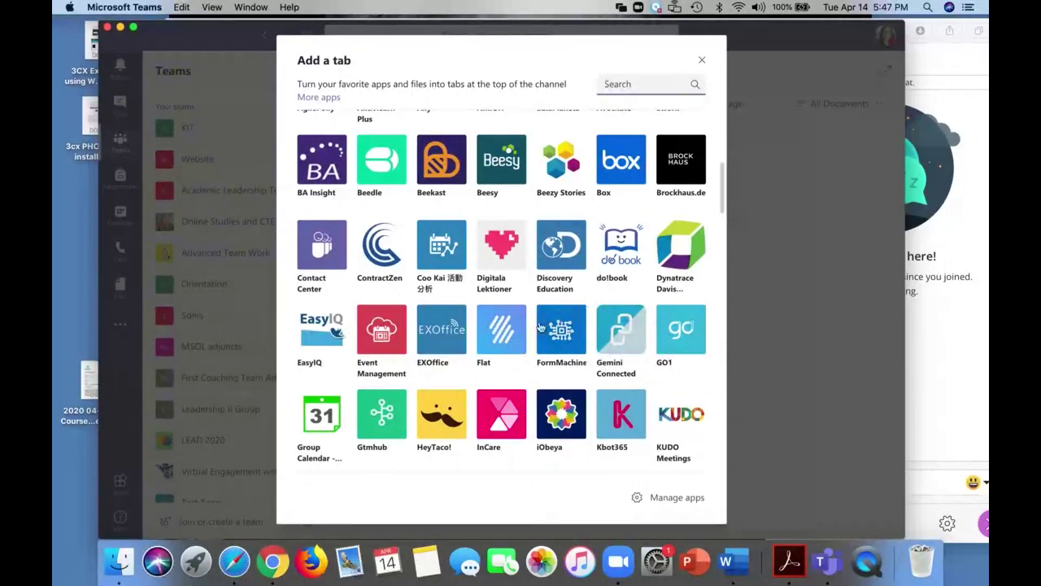
pyautogui.scroll(-5, 496, 429)
pyautogui.scroll(-7, 496, 430)
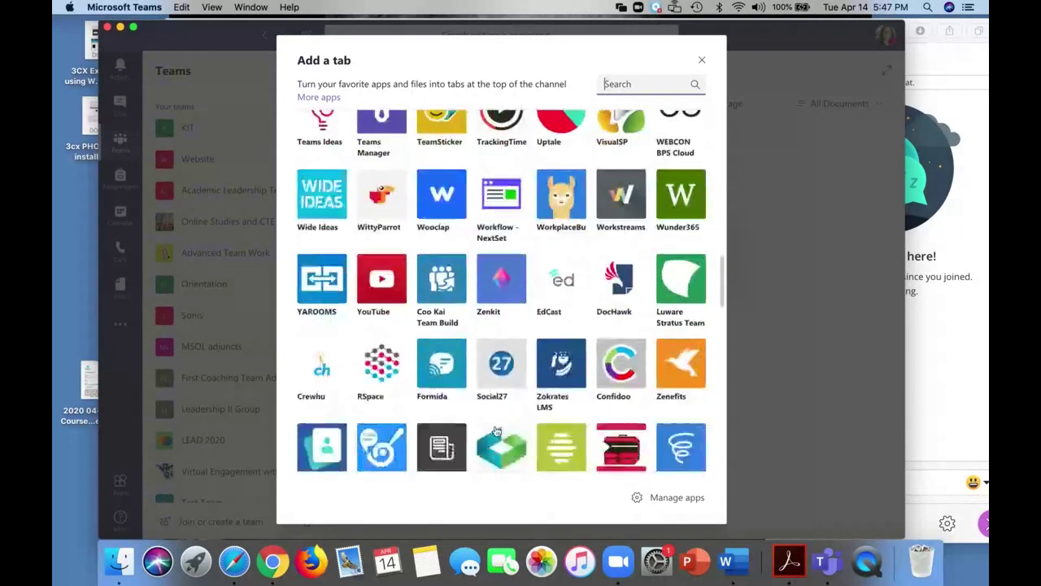
pyautogui.scroll(-6, 496, 431)
pyautogui.scroll(-7, 496, 431)
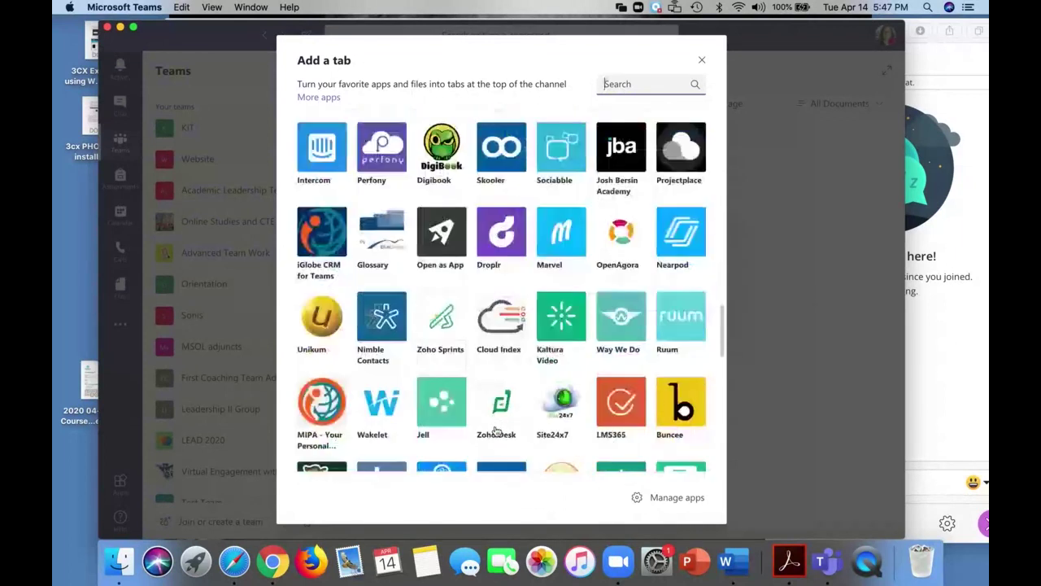
pyautogui.scroll(-2, 496, 431)
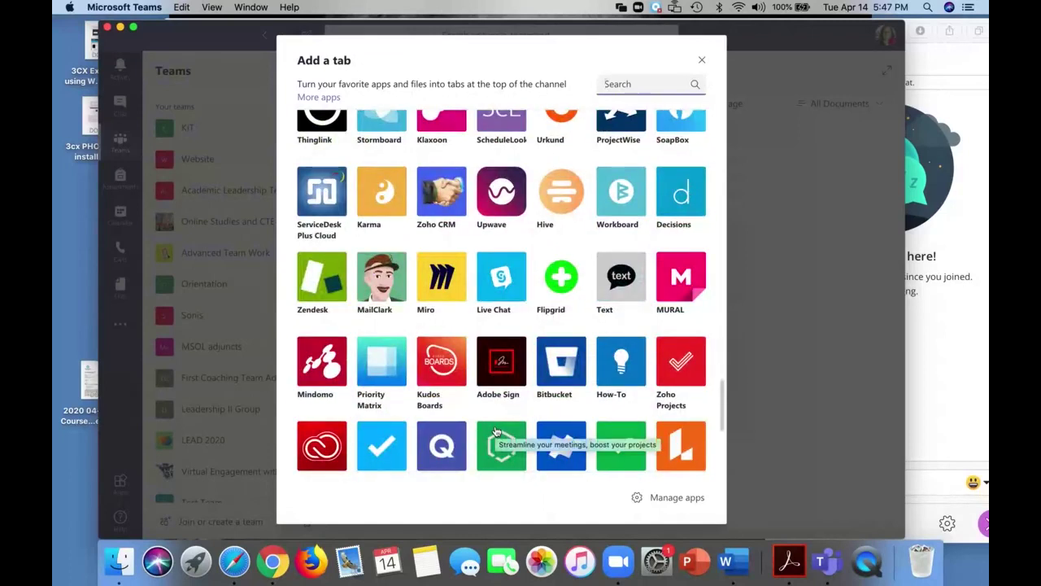
pyautogui.scroll(-4, 497, 432)
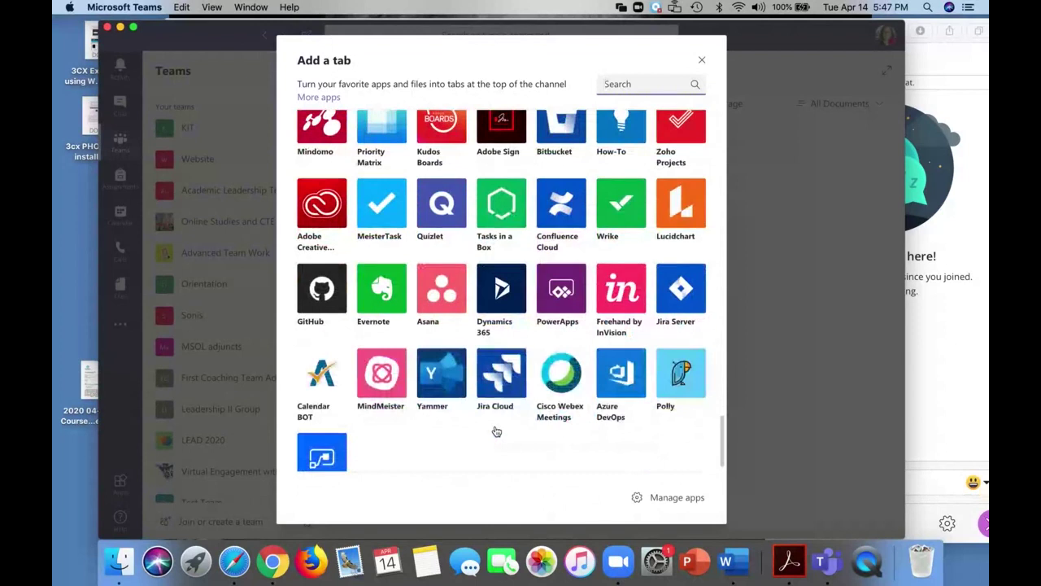
pyautogui.scroll(-1, 496, 431)
pyautogui.scroll(3, 497, 431)
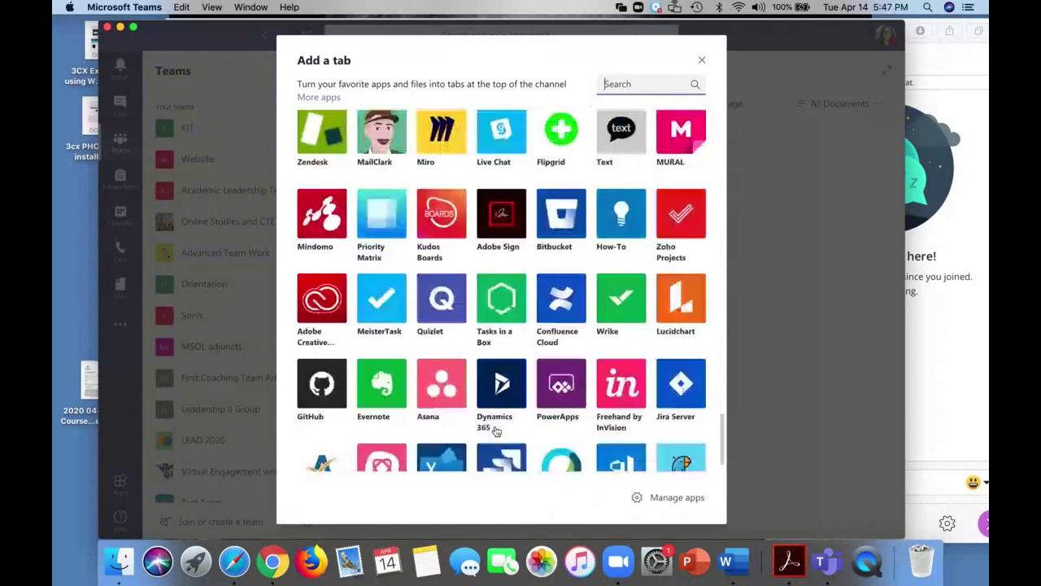
pyautogui.scroll(4, 496, 431)
pyautogui.scroll(15, 496, 432)
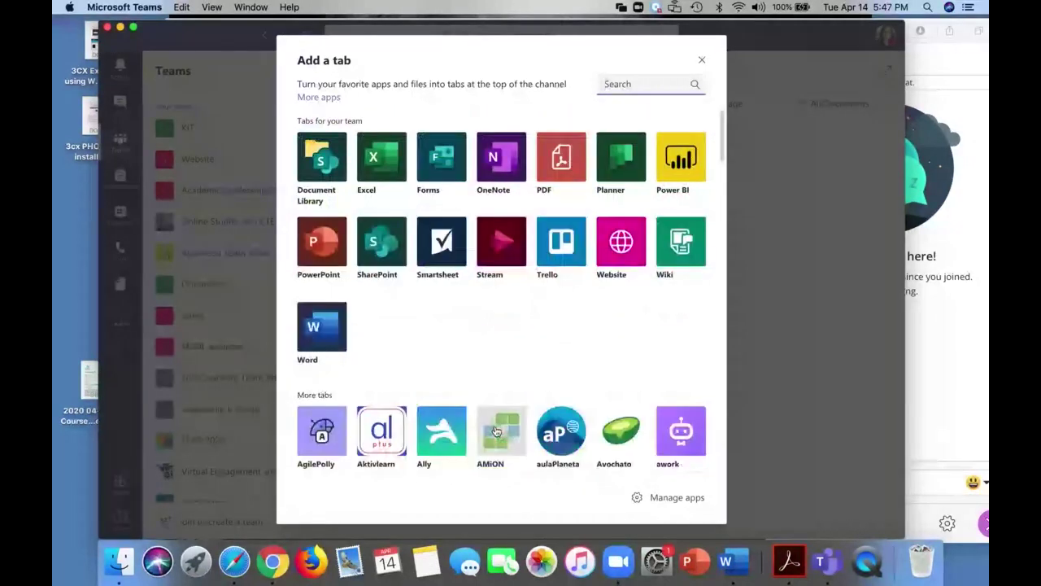
pyautogui.click(635, 81)
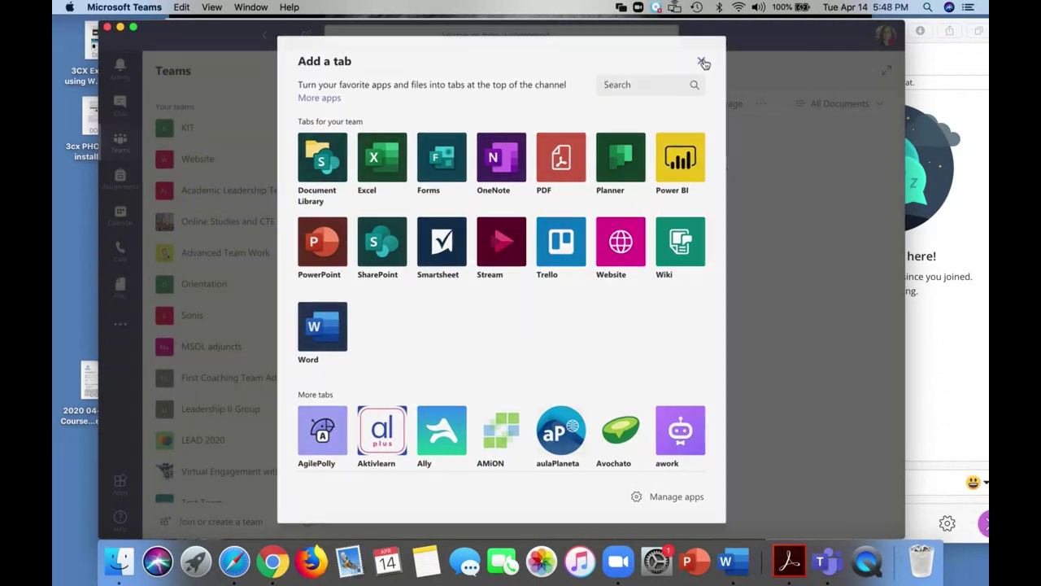
pyautogui.click(702, 62)
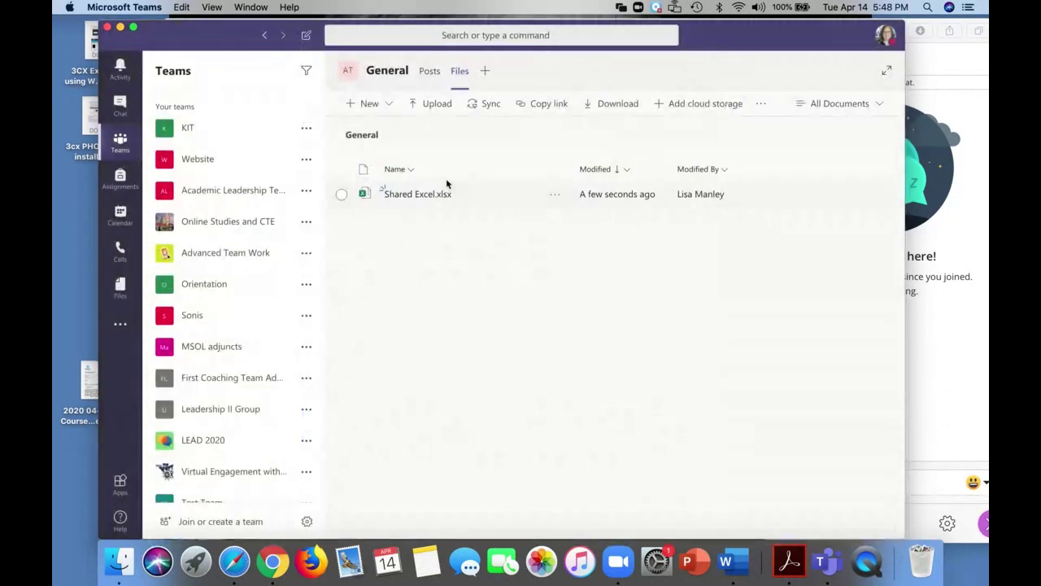
pyautogui.click(429, 72)
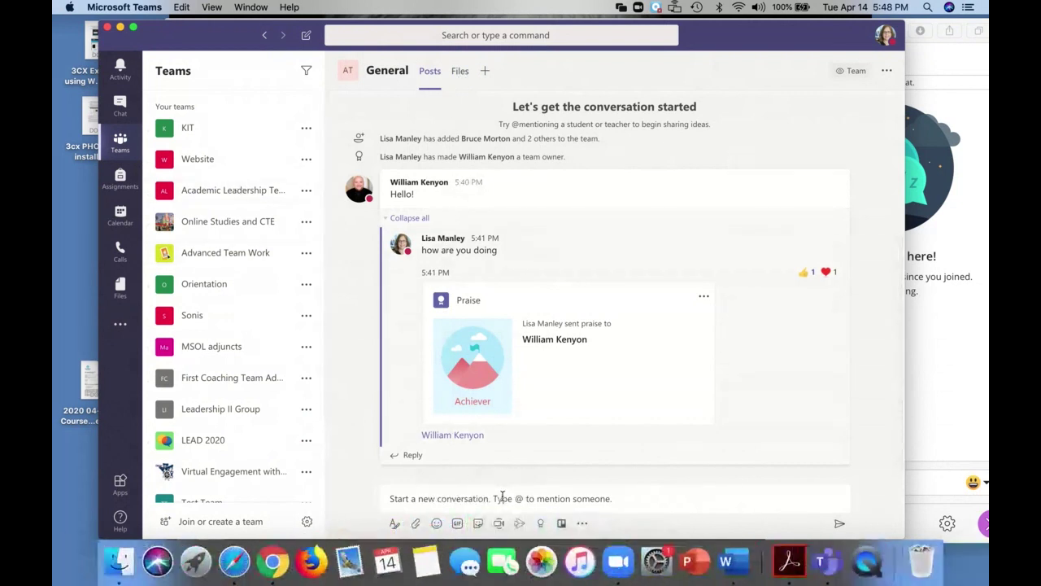
pyautogui.click(460, 73)
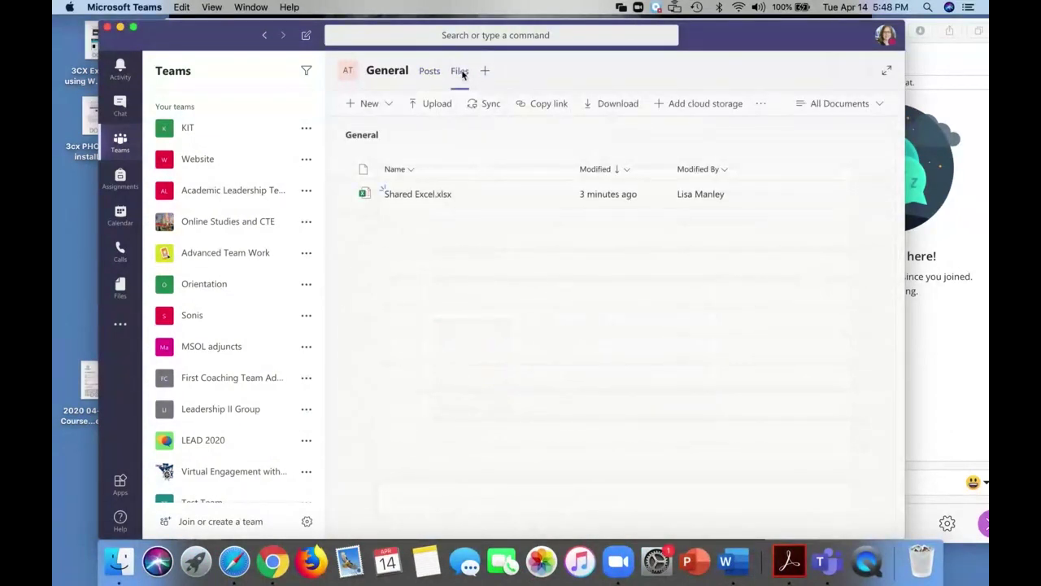
pyautogui.click(485, 71)
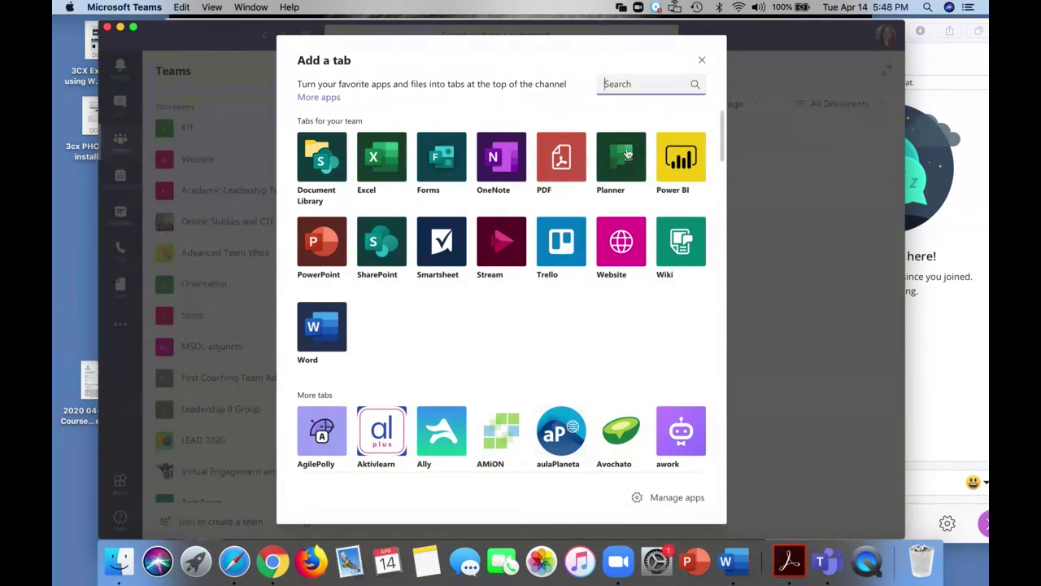
# Step: Close the Add a tab dialog without adding a tab
pyautogui.click(703, 61)
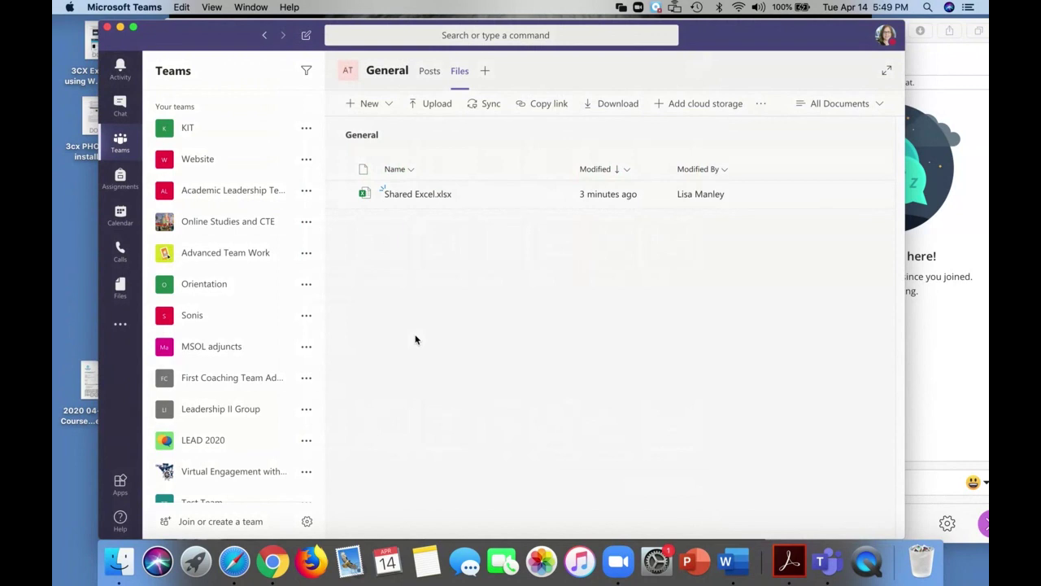
pyautogui.click(548, 103)
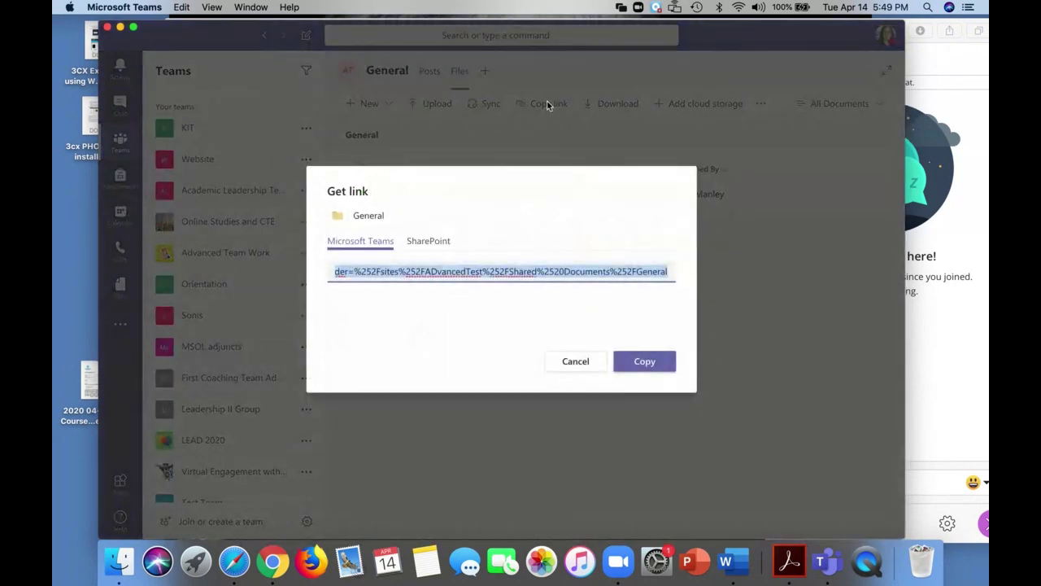
pyautogui.click(575, 363)
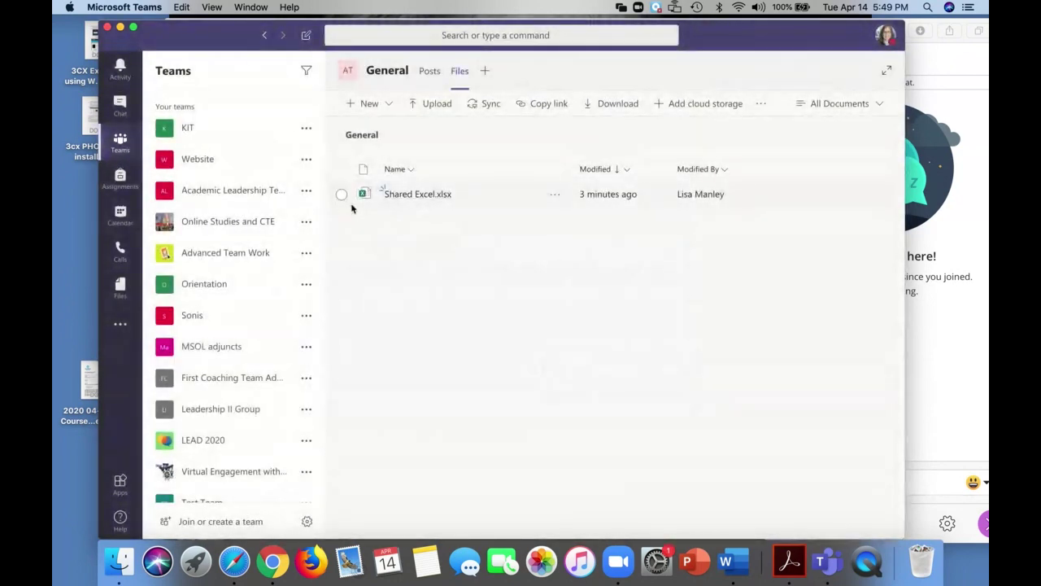
pyautogui.click(342, 194)
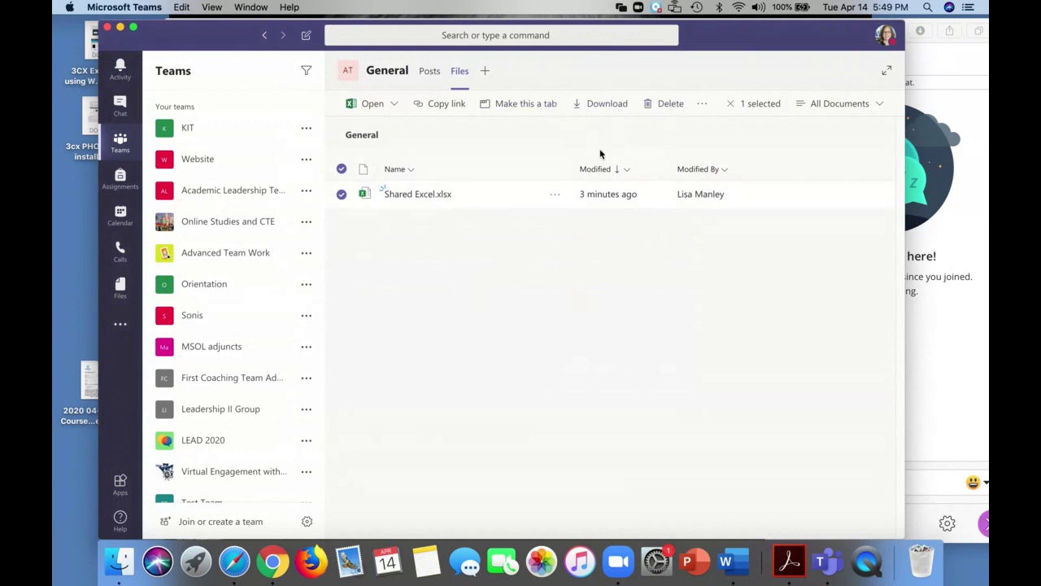
pyautogui.click(444, 106)
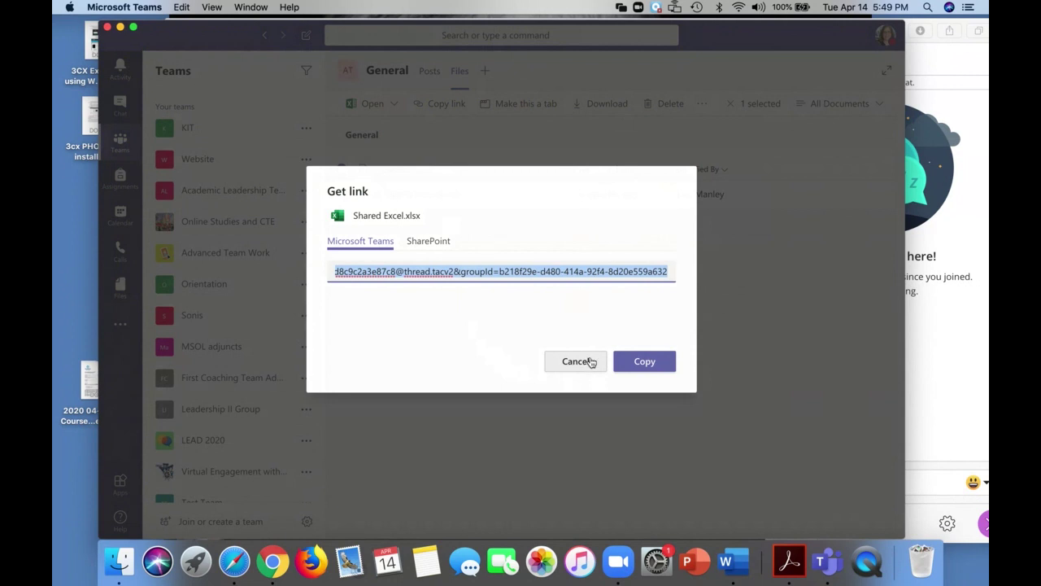
pyautogui.click(577, 365)
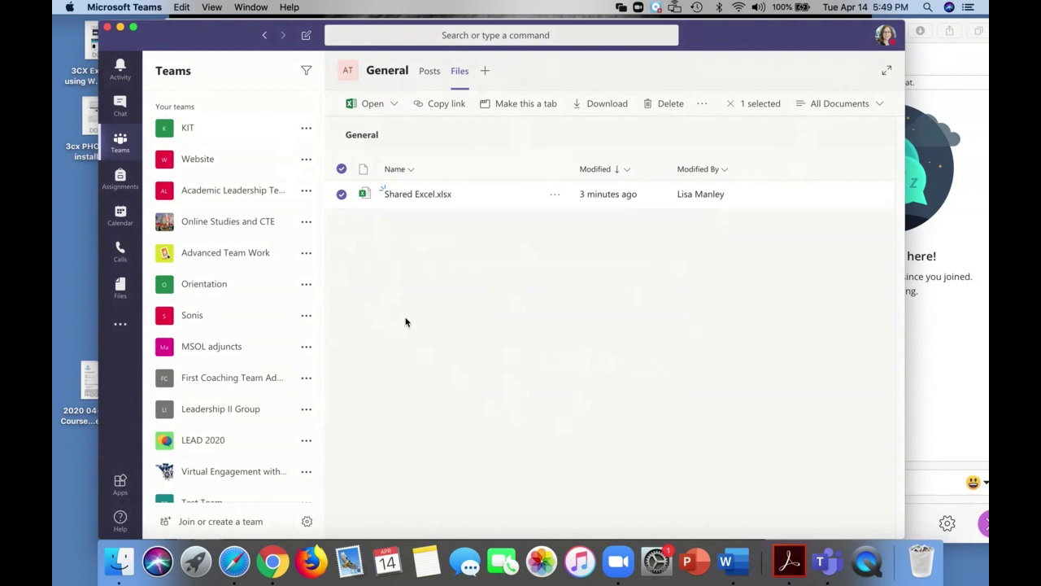
# Step: Review the actions for Shared Excel.xlsx, dismiss them, then show the ADvanced Test team's options
pyautogui.scroll(-3, 229, 437)
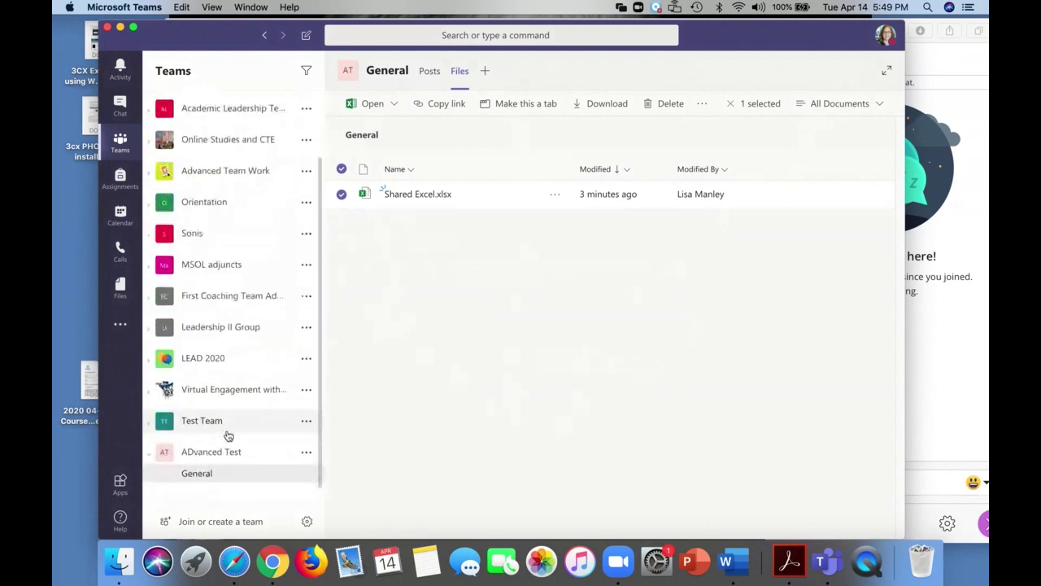
pyautogui.click(555, 197)
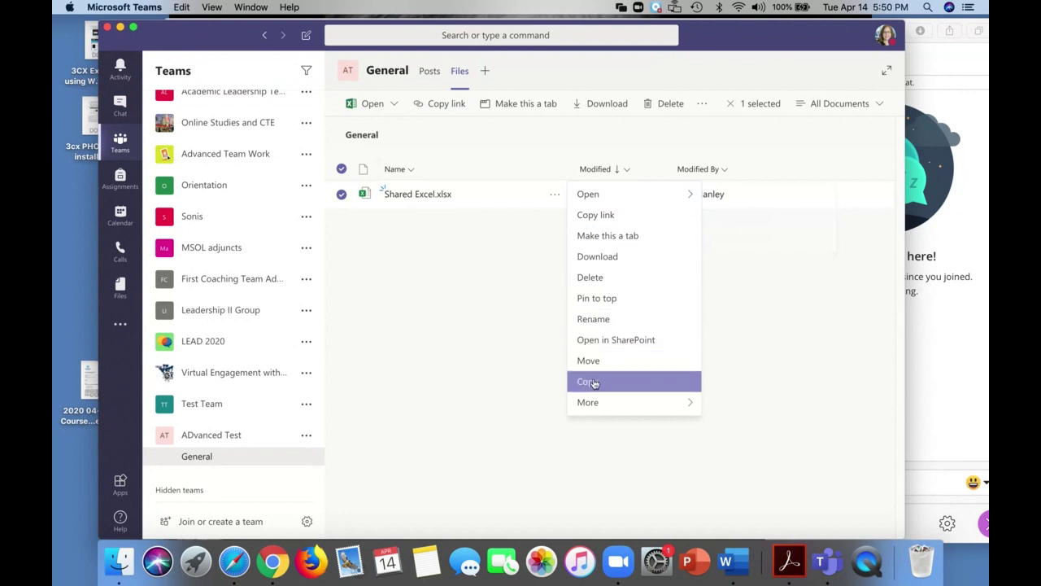
pyautogui.moveTo(612, 403)
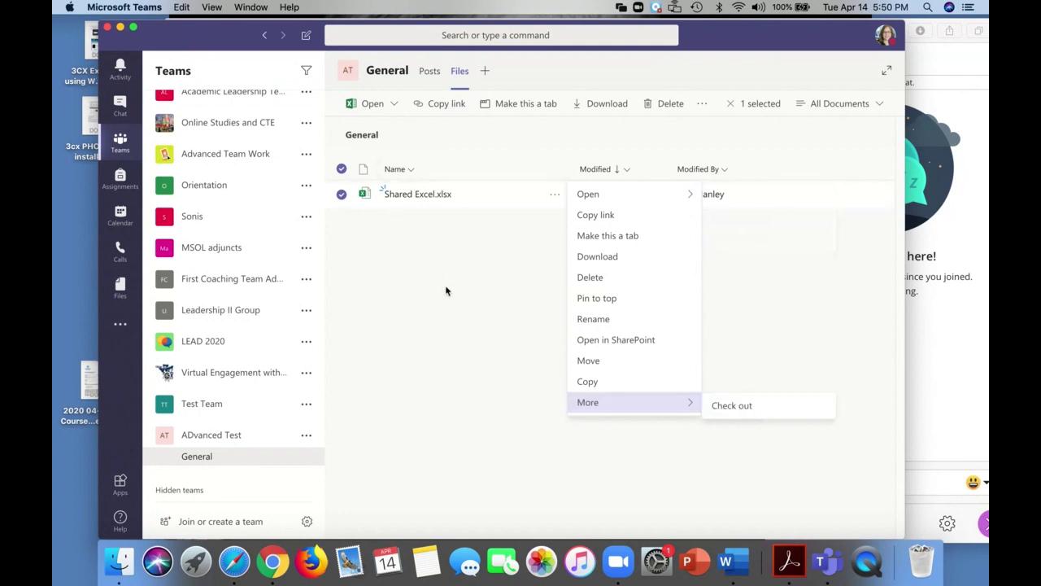
pyautogui.click(542, 215)
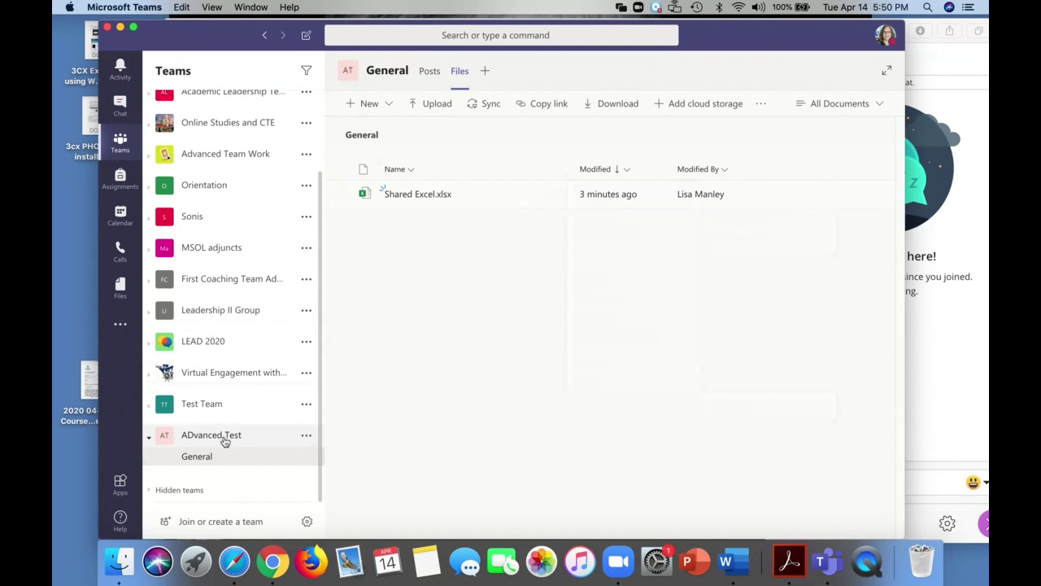
pyautogui.click(307, 437)
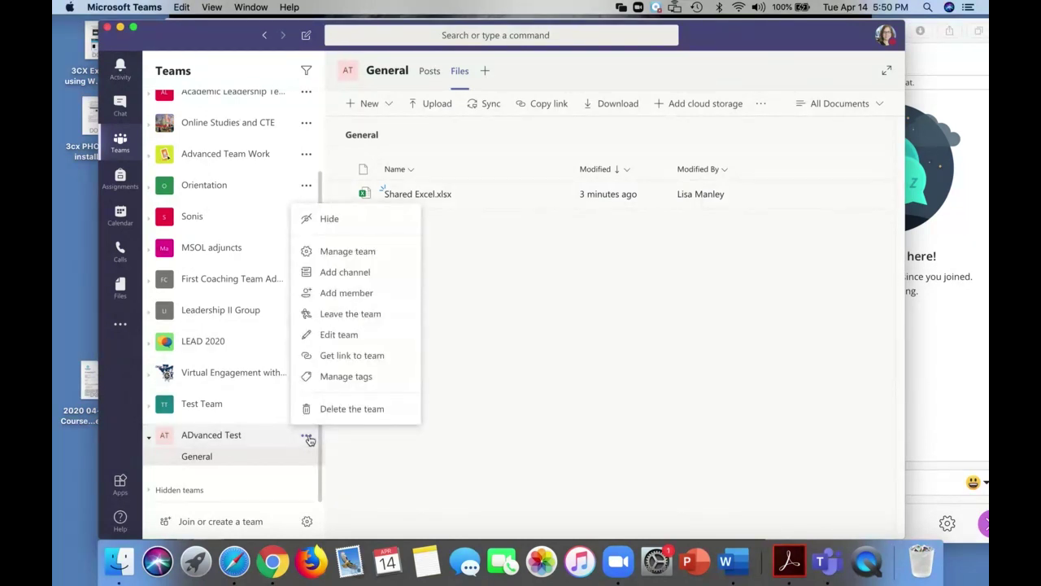
# Step: Review ADvanced Test's members, pending requests, channels and settings under Manage team, then launch Chrome
pyautogui.click(357, 254)
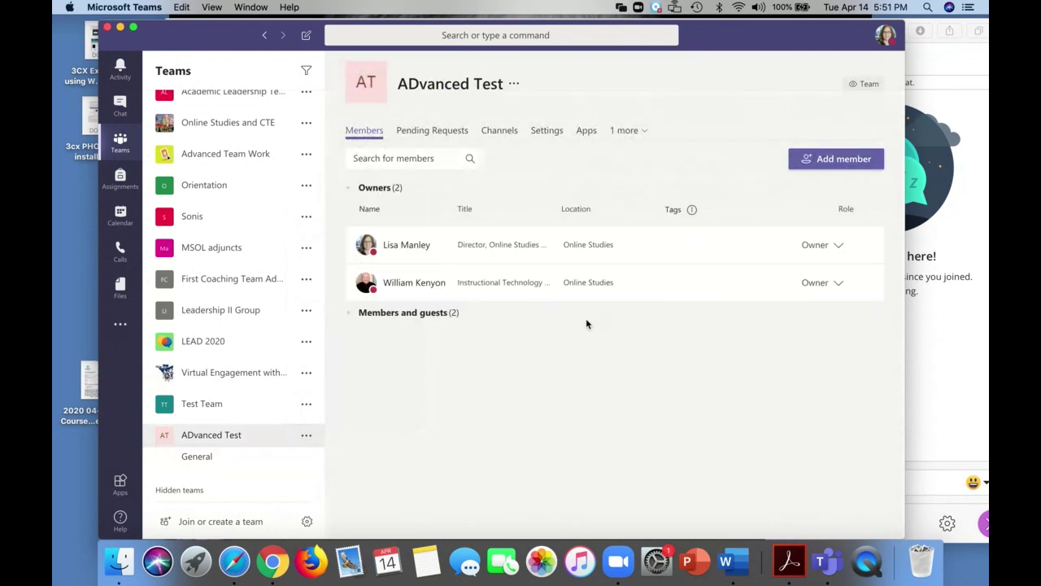
pyautogui.click(423, 316)
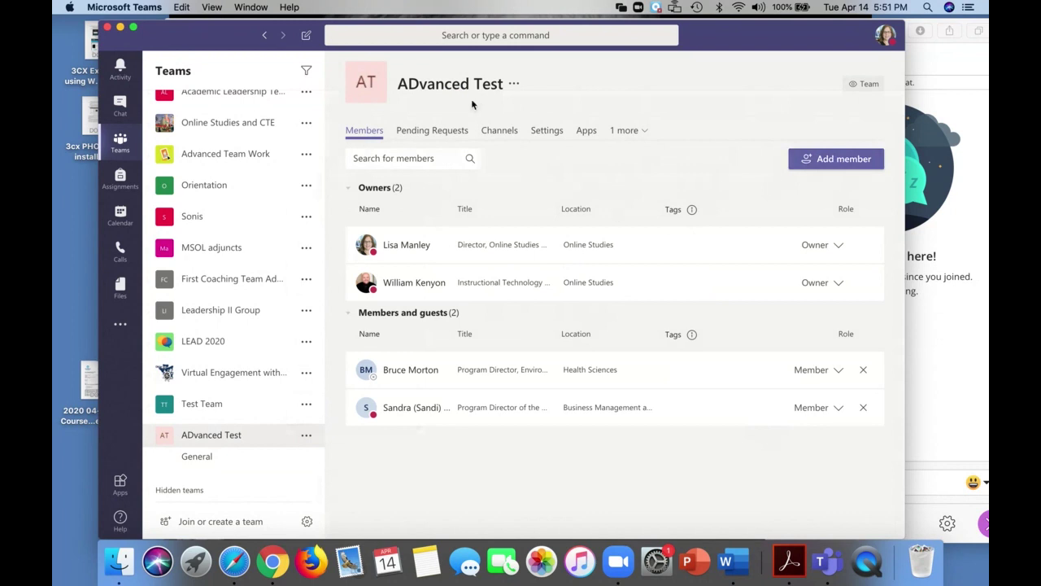
pyautogui.click(444, 134)
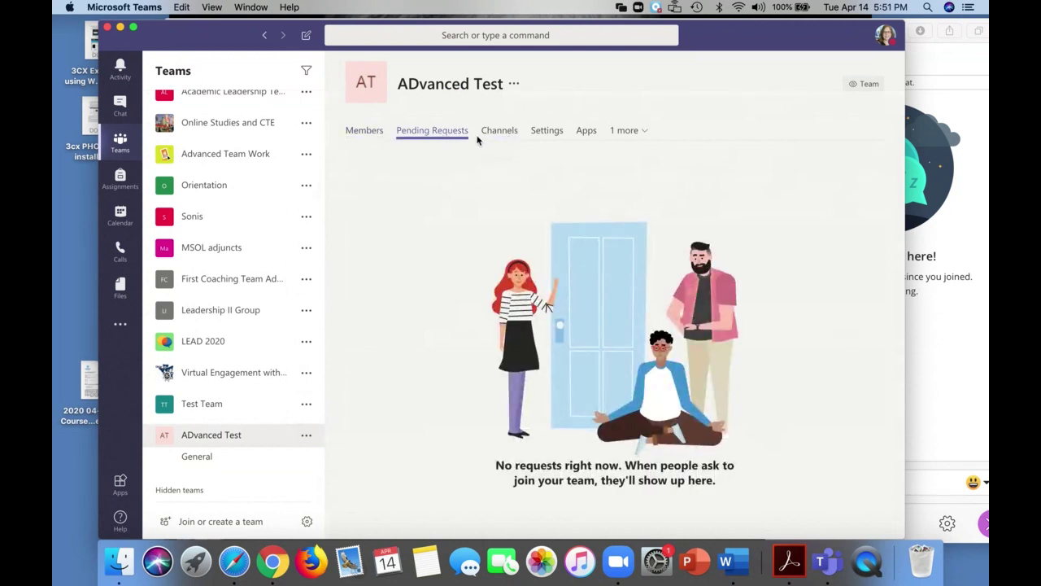
pyautogui.click(501, 134)
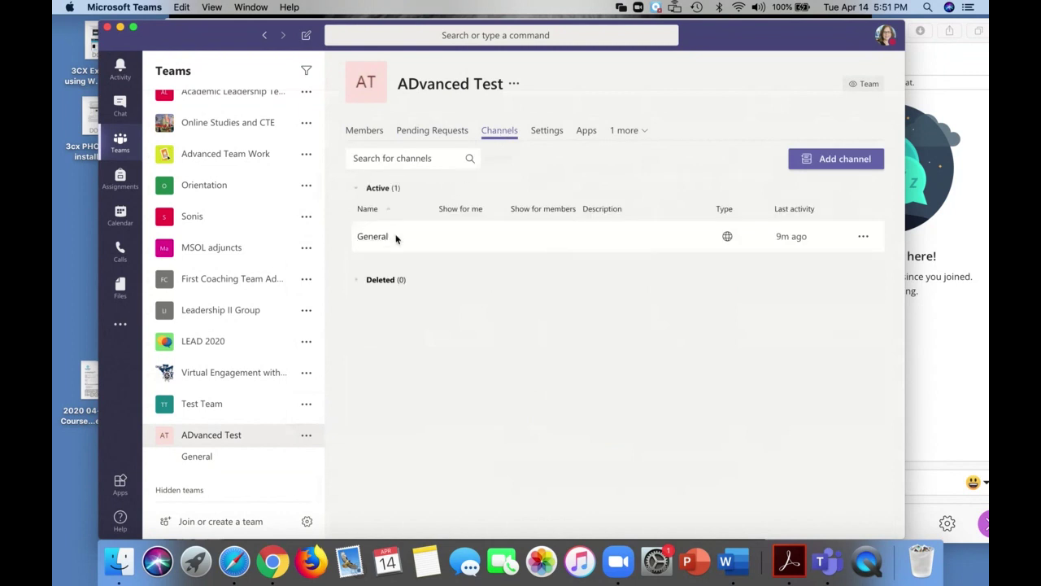
pyautogui.click(550, 133)
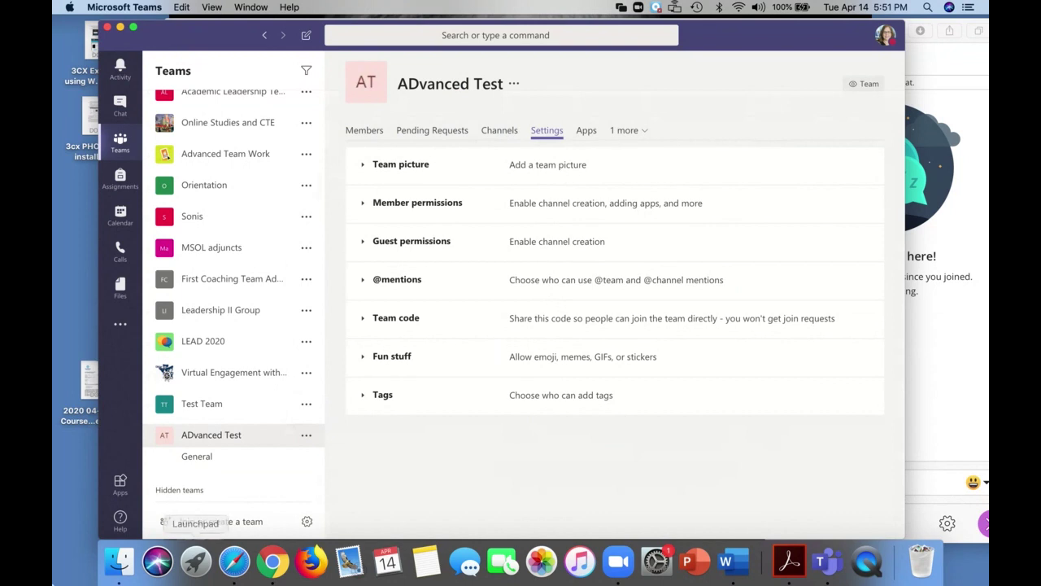
pyautogui.click(276, 541)
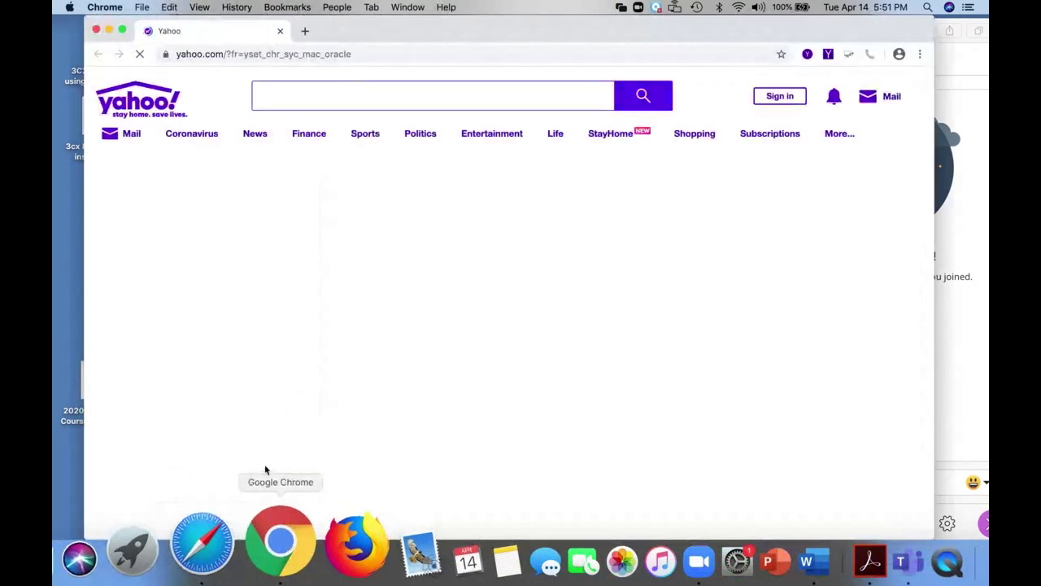
# Step: Close Chrome and reopen ADvanced Test's General channel posts in Teams
pyautogui.click(96, 30)
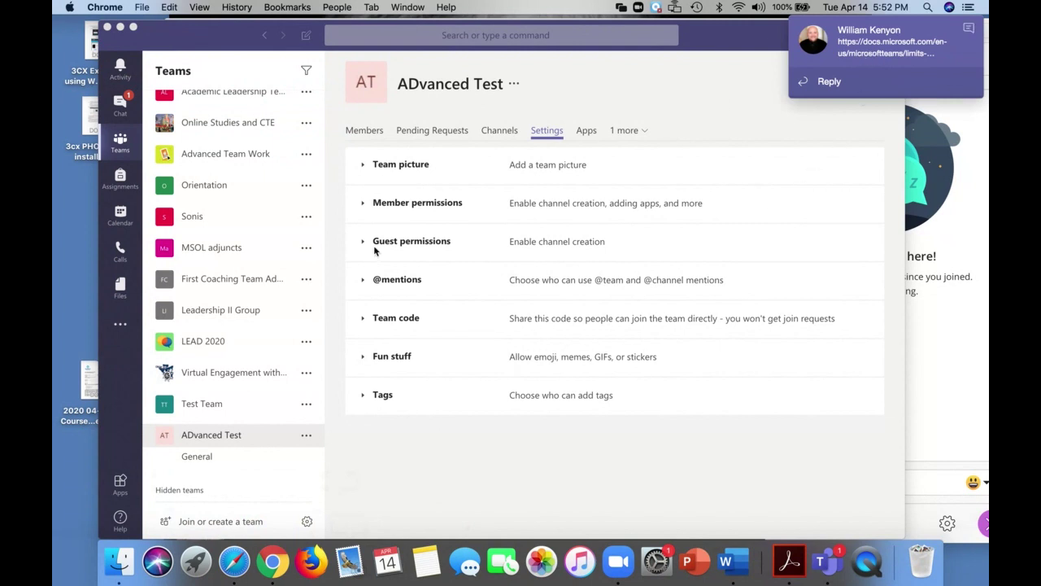
pyautogui.click(220, 132)
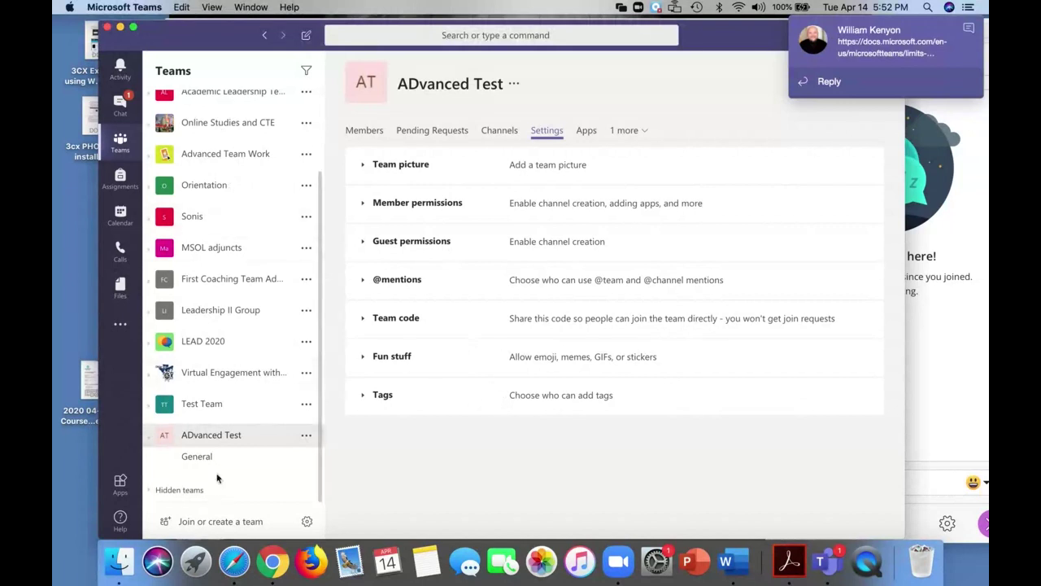
pyautogui.click(227, 439)
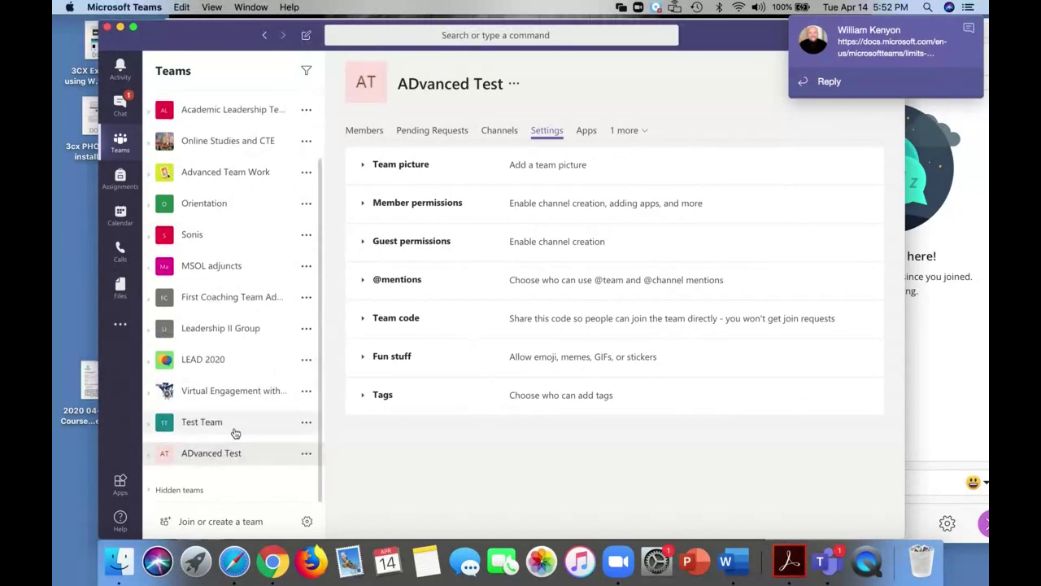
pyautogui.click(227, 453)
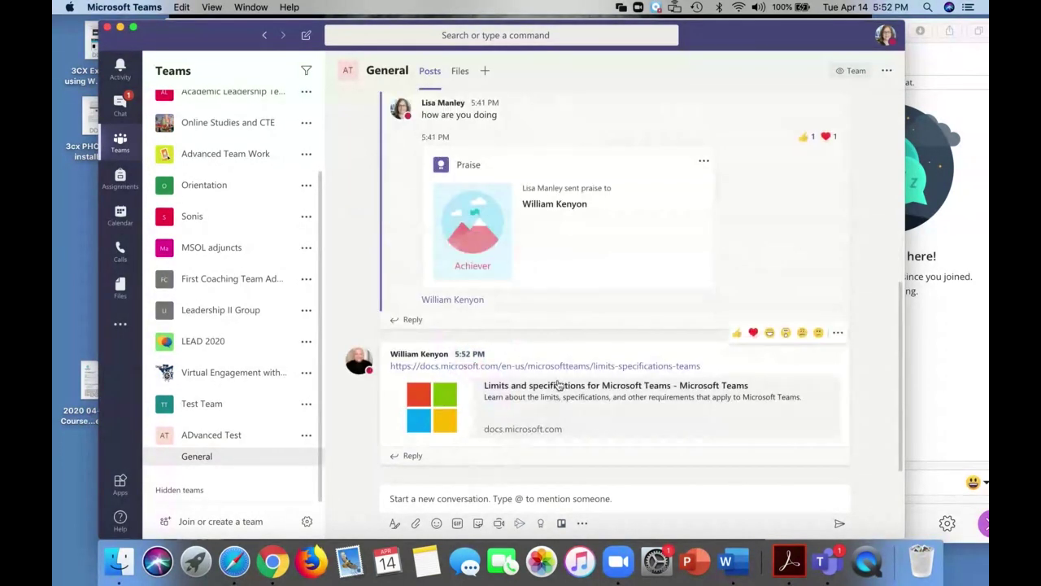
# Step: Open the shared Microsoft Teams limits article and scroll through it
pyautogui.click(566, 367)
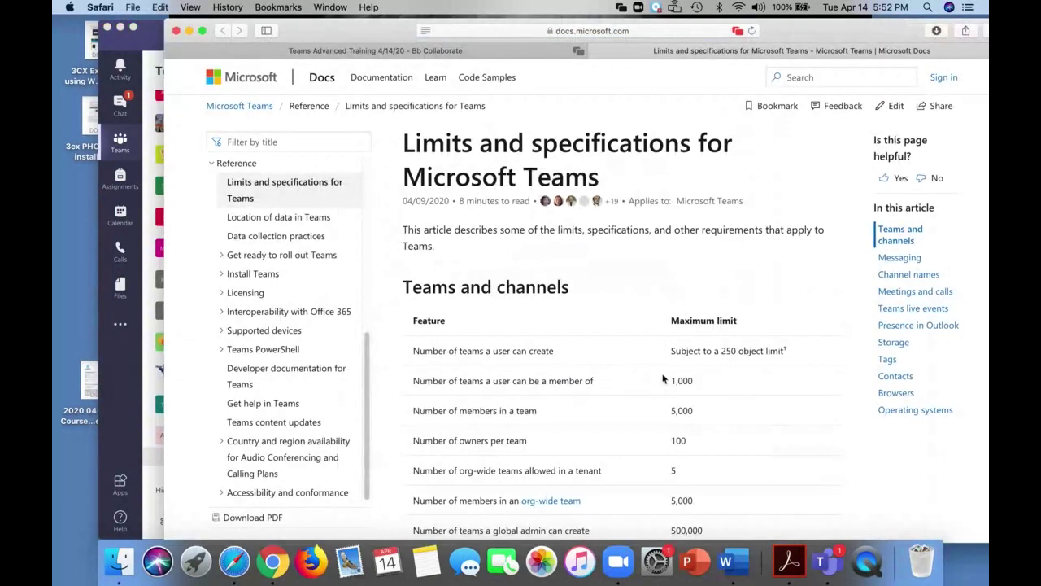
pyautogui.scroll(-3, 663, 379)
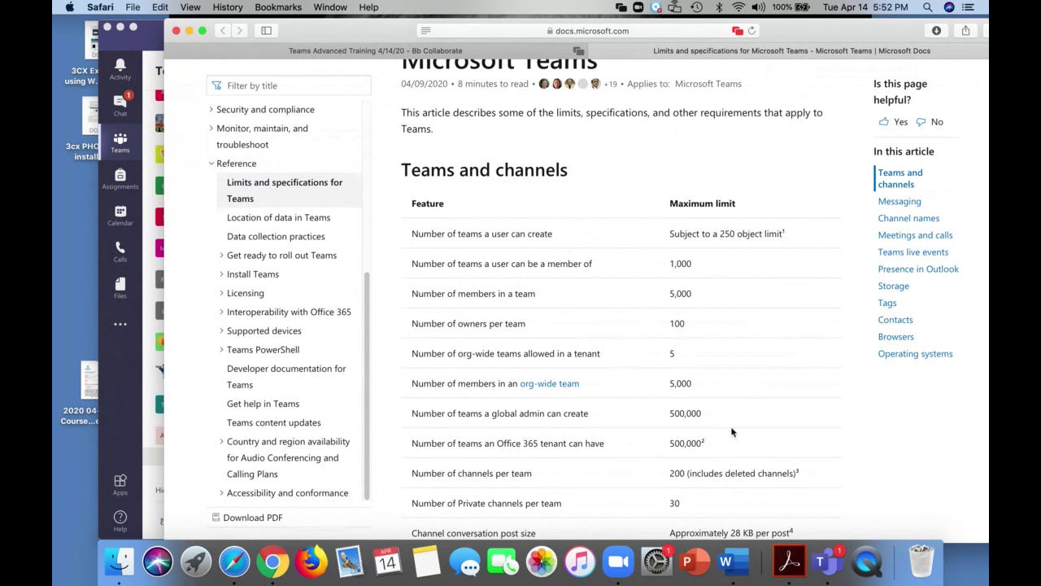
pyautogui.scroll(3, 732, 417)
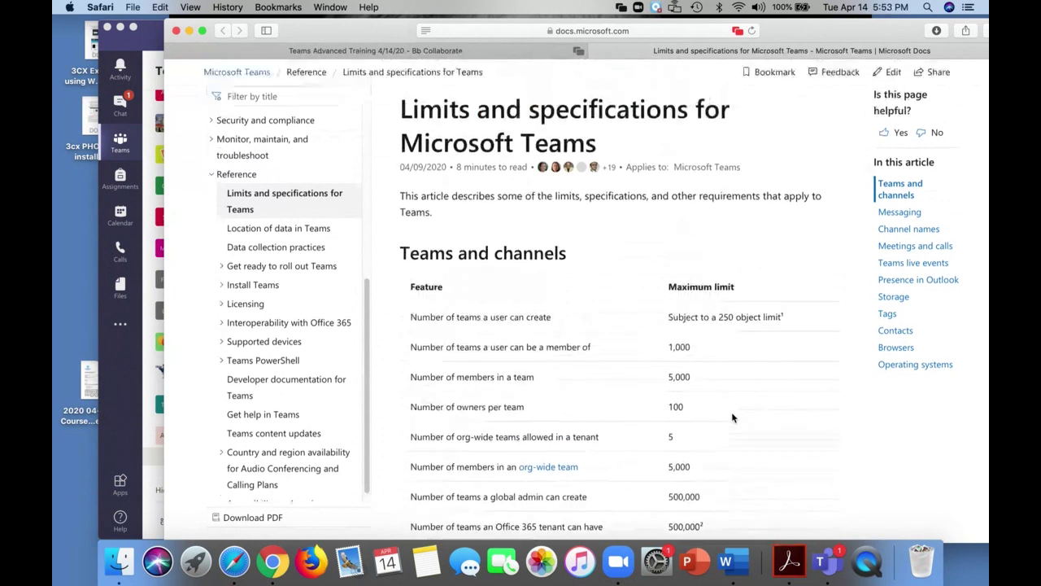
pyautogui.scroll(-5, 731, 417)
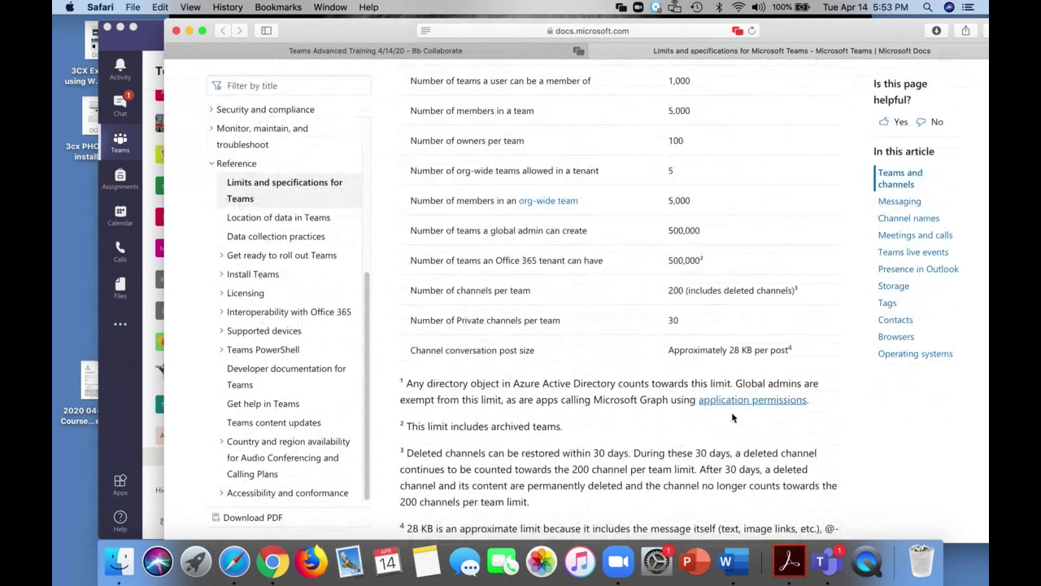
pyautogui.scroll(6, 731, 415)
pyautogui.scroll(1, 732, 417)
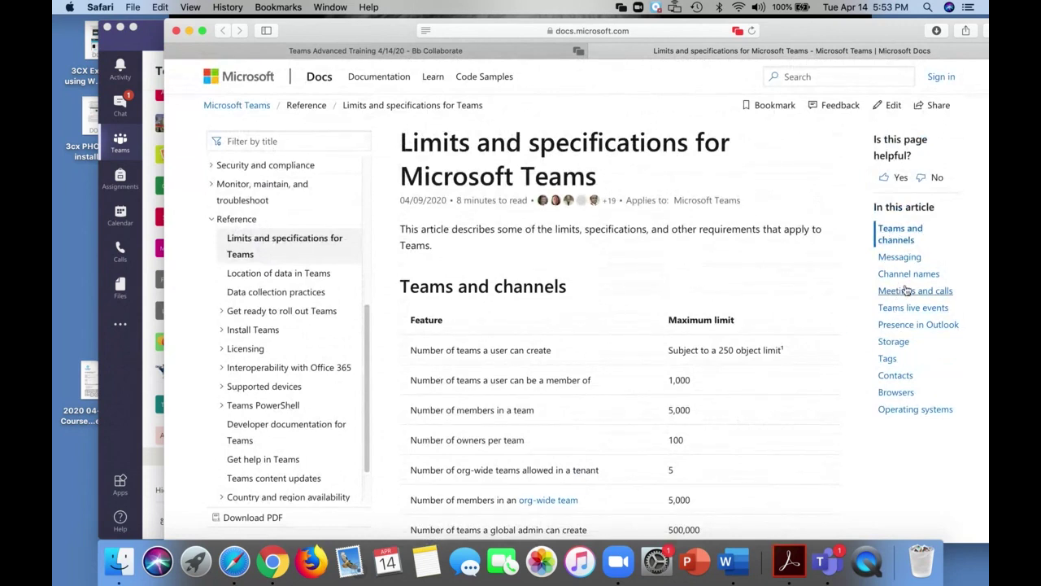
# Step: Read the article's Storage section, then minimize Safari to show Teams
pyautogui.click(894, 342)
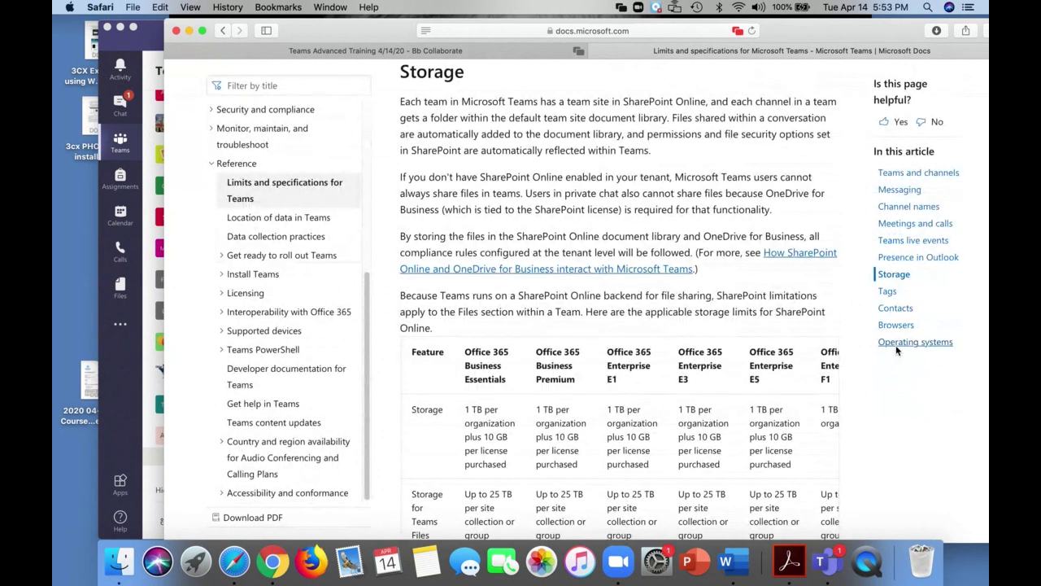
pyautogui.scroll(-2, 596, 198)
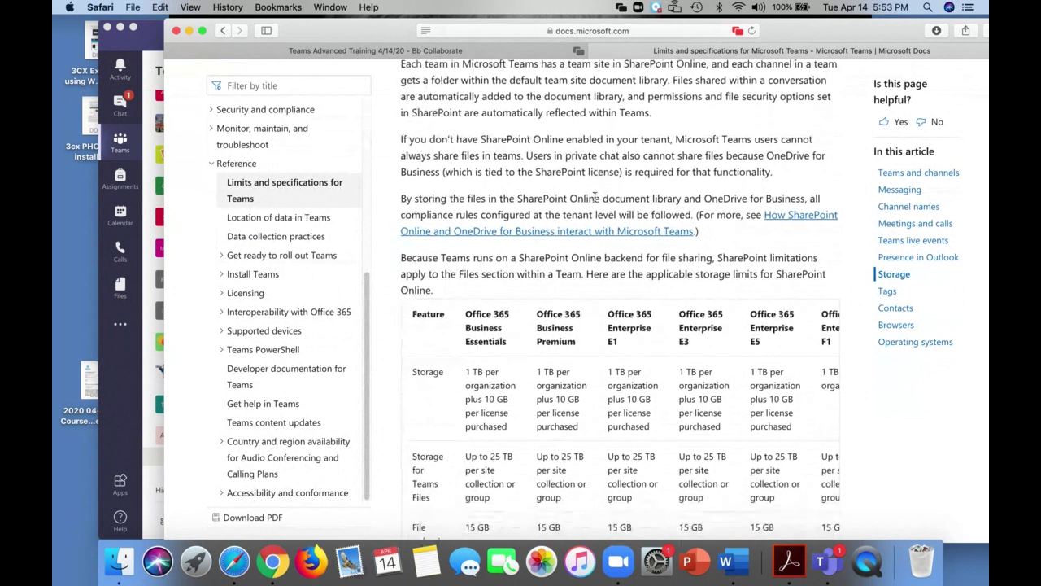
pyautogui.scroll(2, 595, 198)
pyautogui.scroll(5, 595, 197)
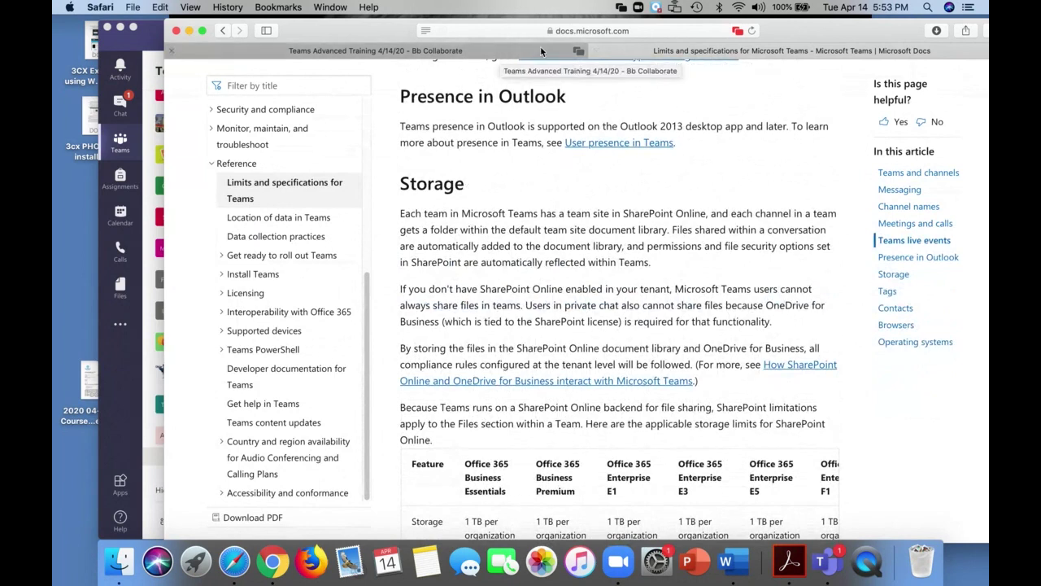
pyautogui.click(189, 29)
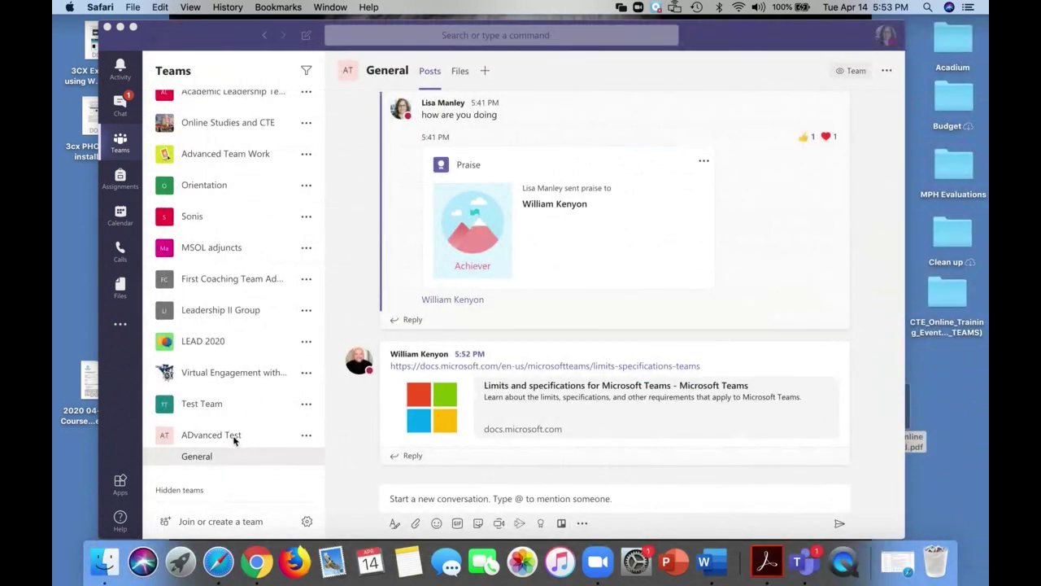
# Step: Open the Manage team page for the ADvanced Test team
pyautogui.scroll(5, 469, 354)
pyautogui.scroll(3, 469, 354)
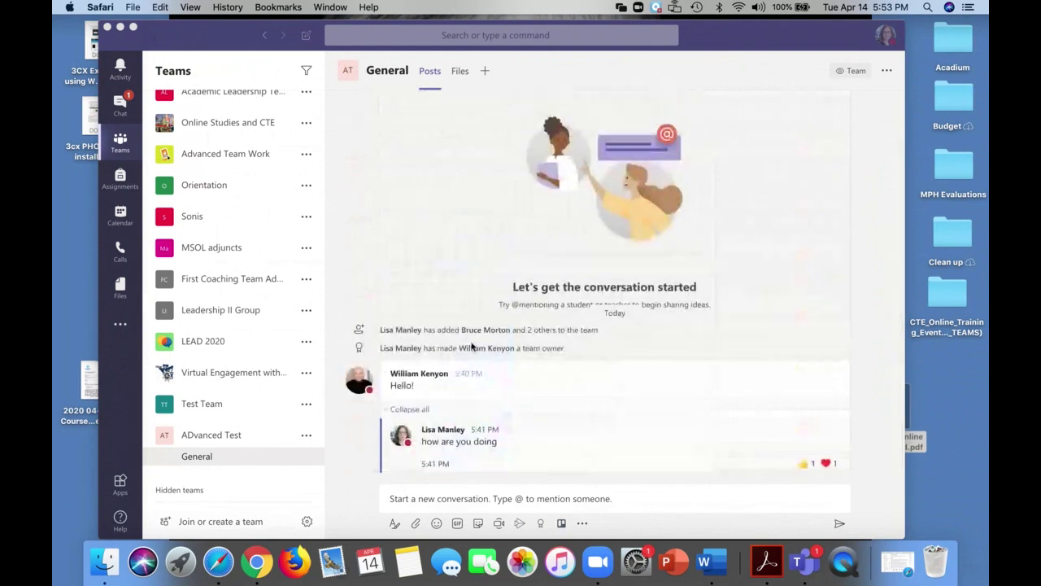
pyautogui.click(463, 76)
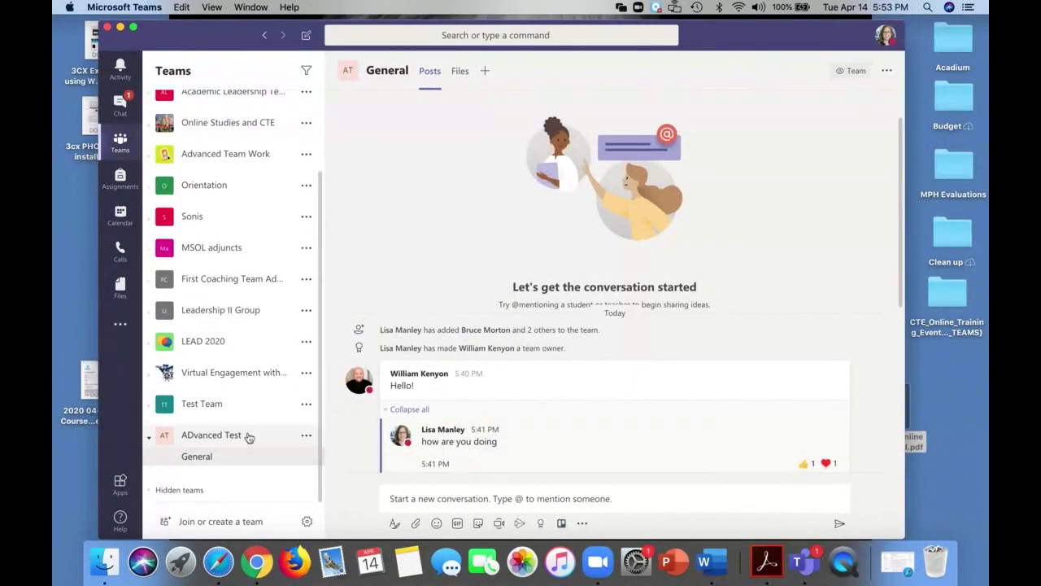
pyautogui.click(308, 435)
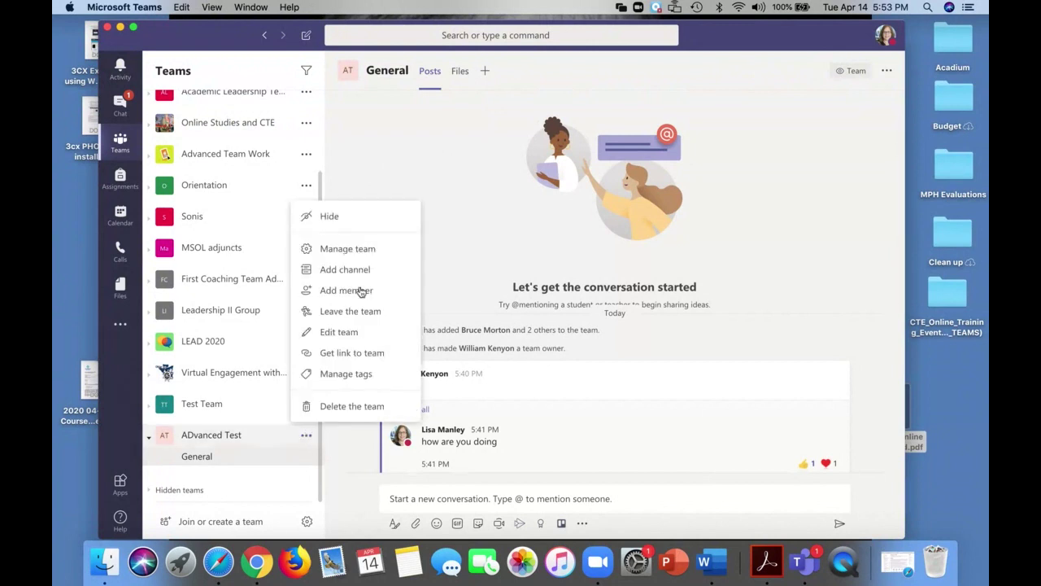
pyautogui.click(365, 248)
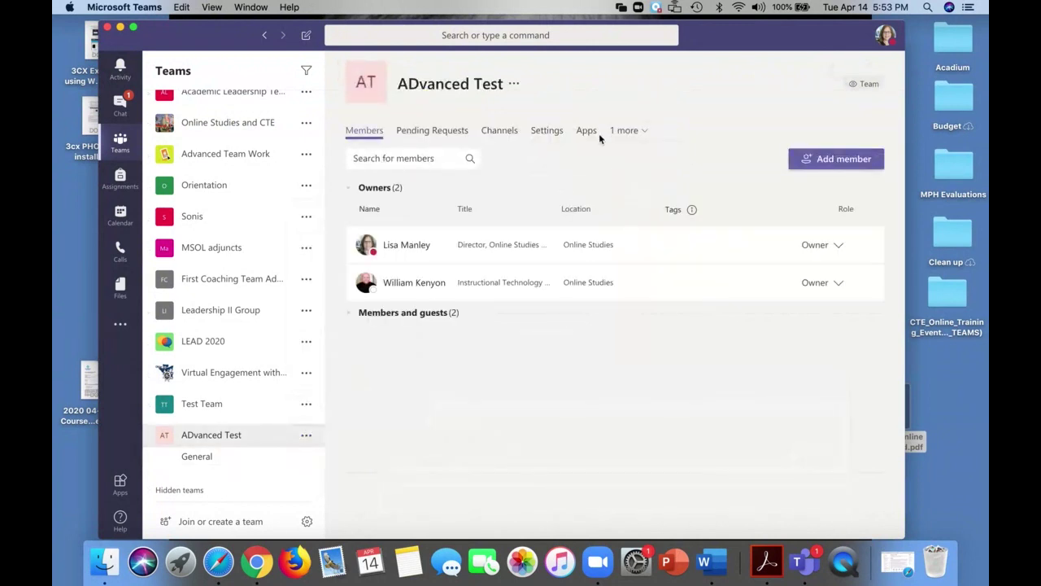
# Step: Review the Settings and Apps tabs, then show ADvanced Test's Analytics summary
pyautogui.click(555, 137)
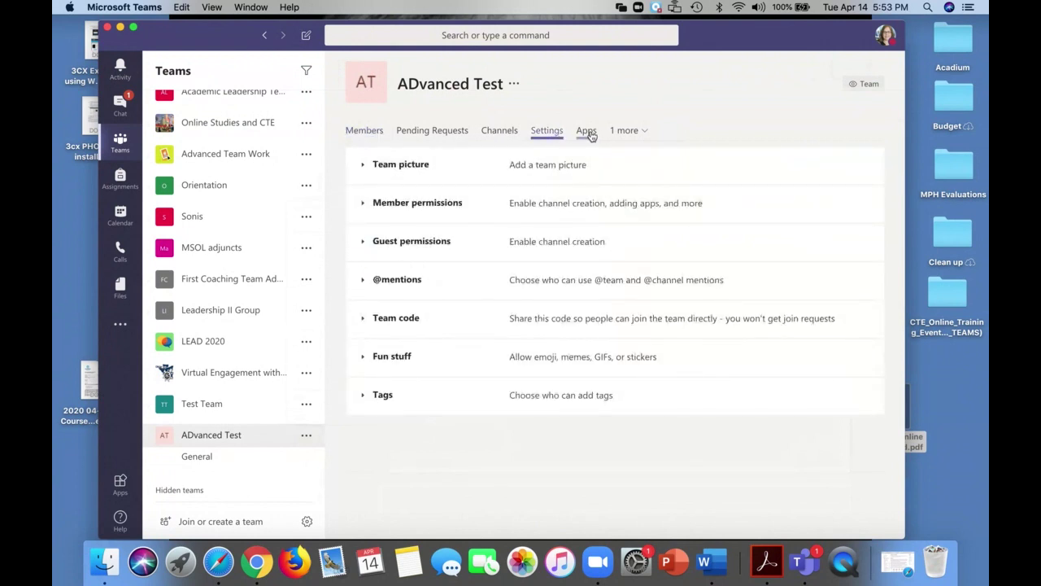
pyautogui.click(591, 138)
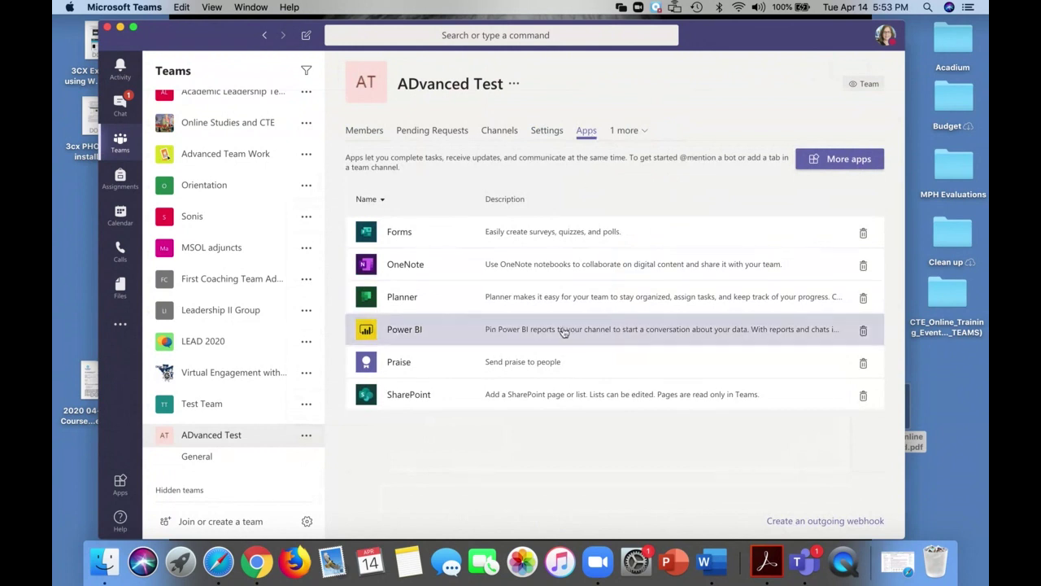
pyautogui.click(635, 133)
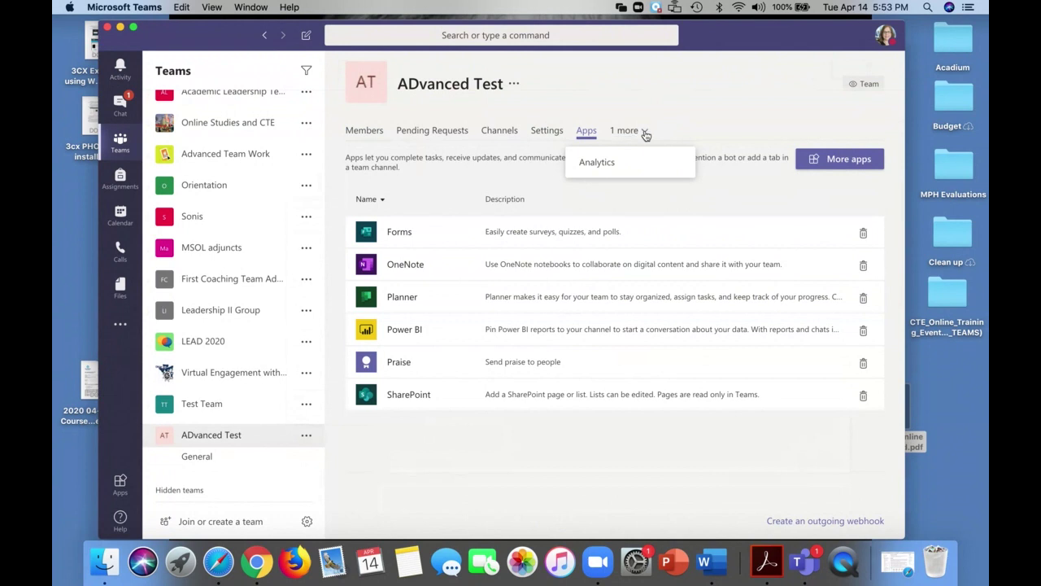
pyautogui.click(642, 133)
pyautogui.click(632, 132)
pyautogui.click(607, 165)
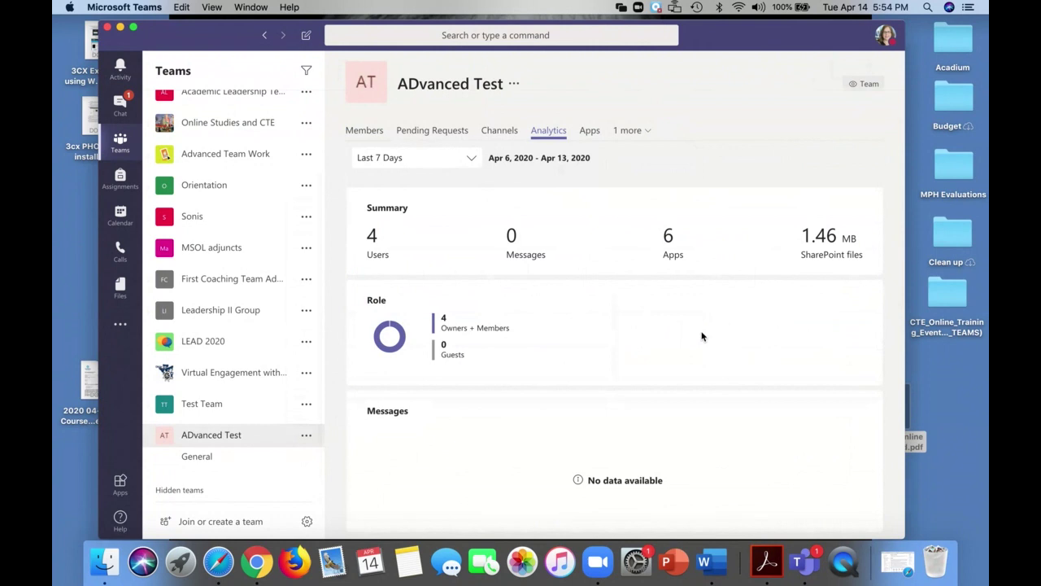
pyautogui.click(308, 436)
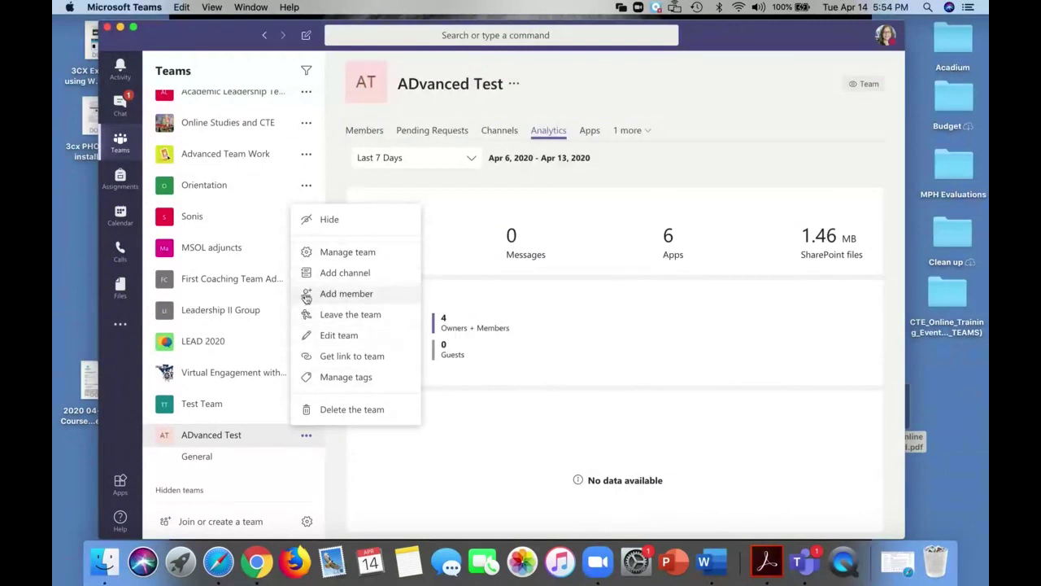
# Step: Start a new channel named 'Work Group 1' with Private privacy
pyautogui.click(359, 273)
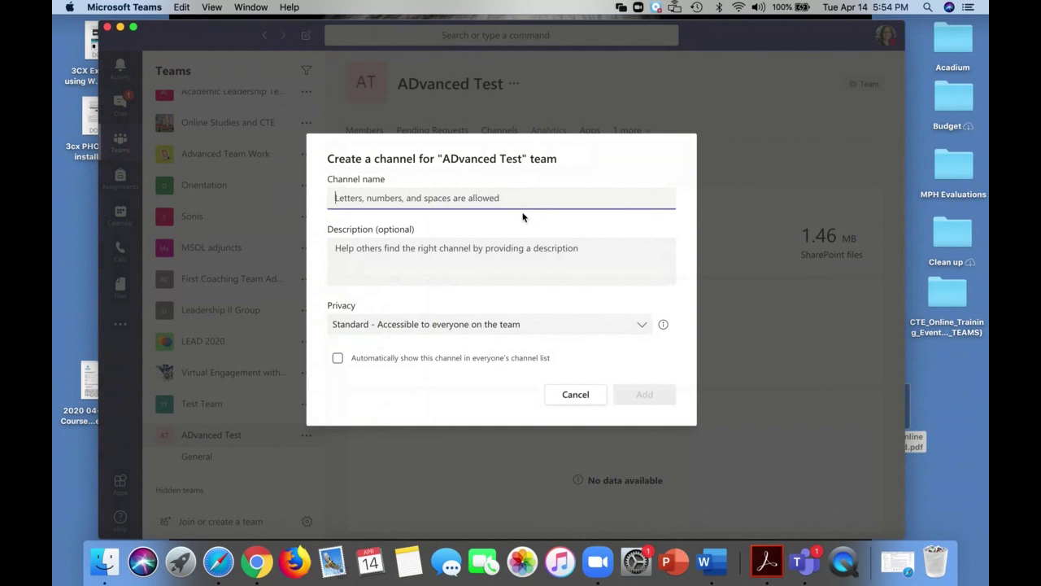
pyautogui.write('Work Group 1')
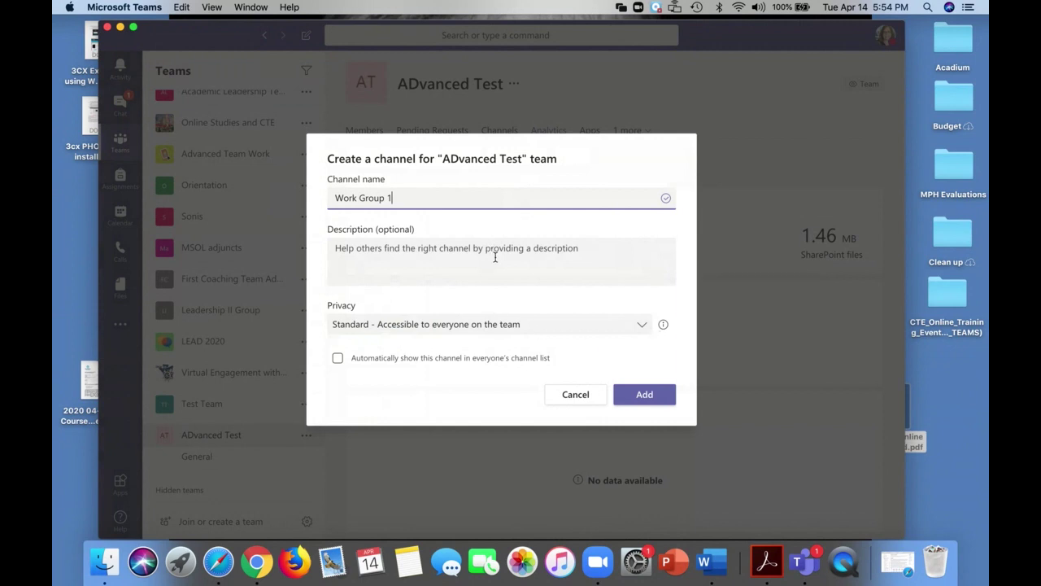
pyautogui.click(641, 325)
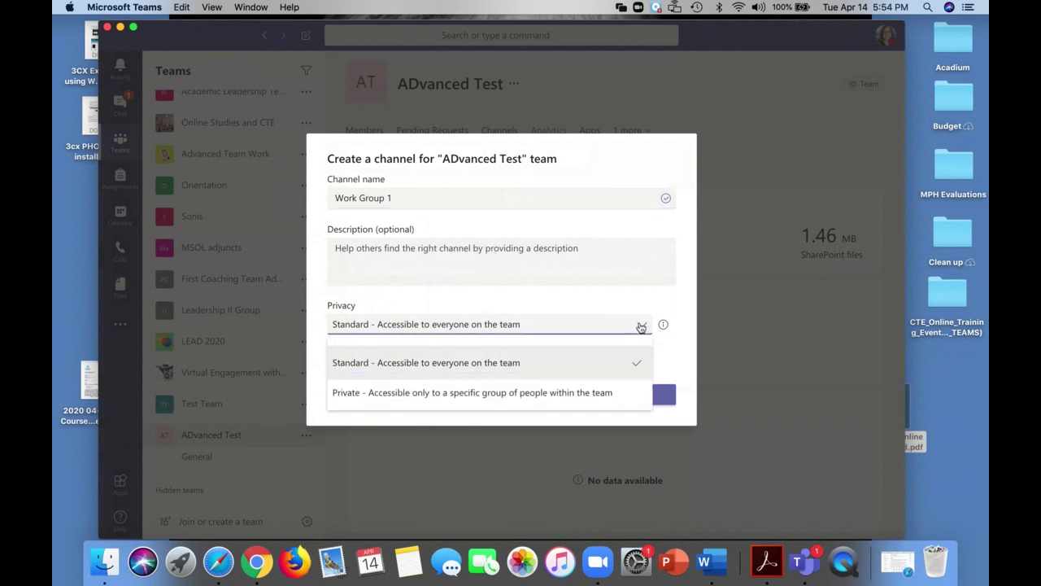
pyautogui.click(557, 395)
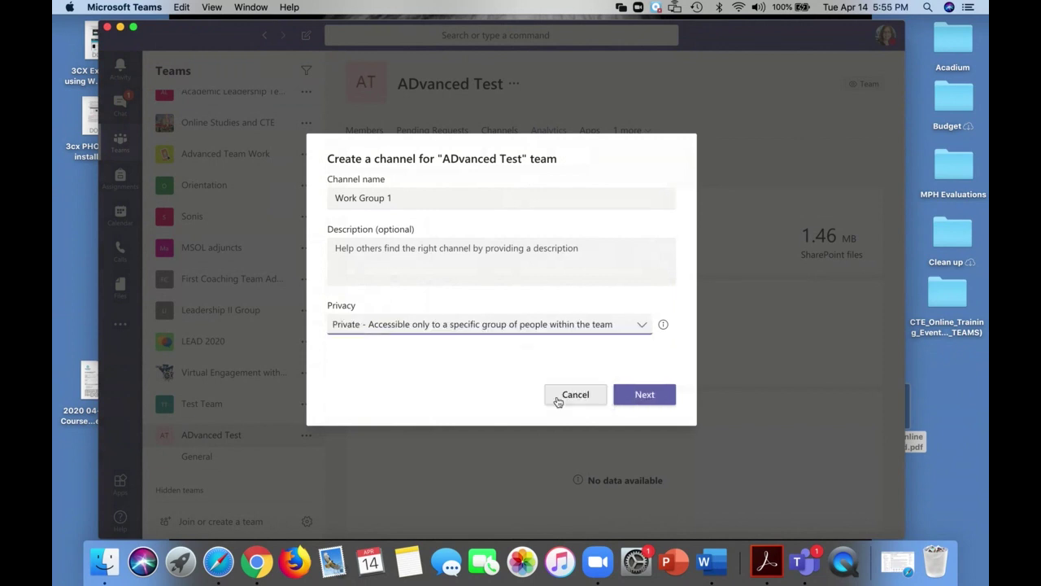
pyautogui.click(643, 395)
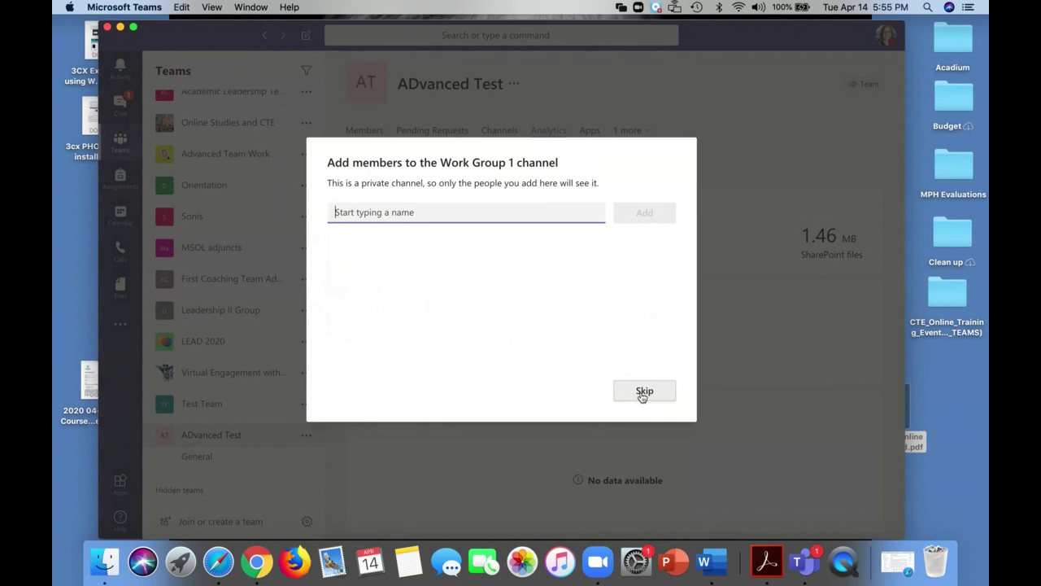
# Step: Add a colleague to Work Group 1 as an owner and finish setup
pyautogui.write('Sandi')
pyautogui.press('Return')
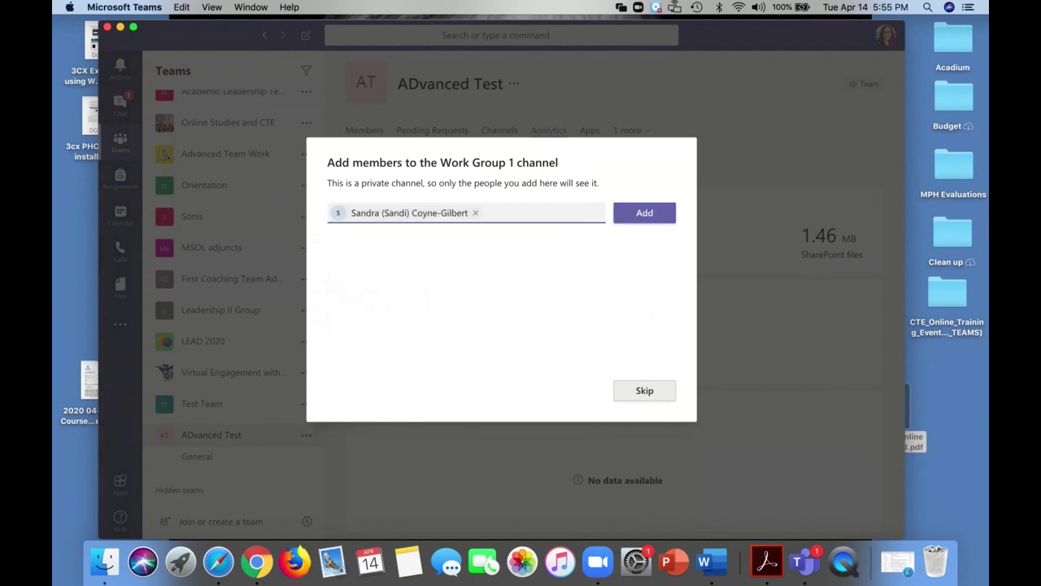
pyautogui.click(664, 212)
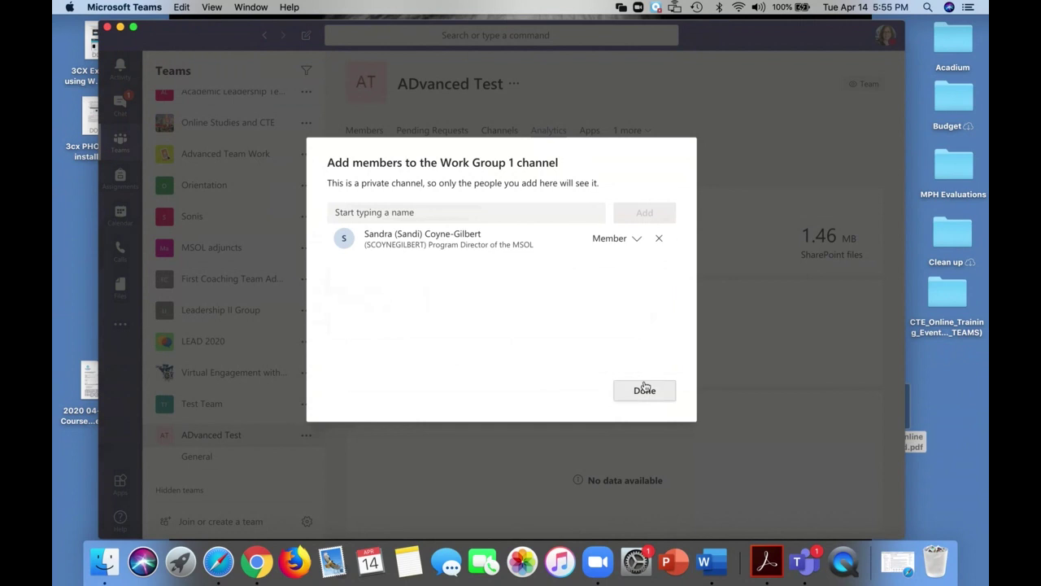
pyautogui.click(633, 241)
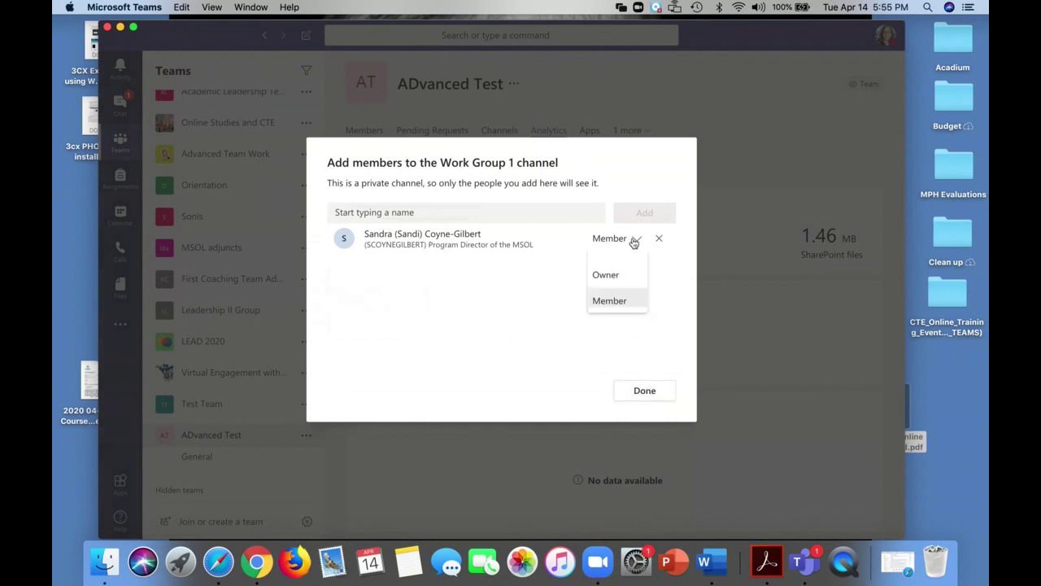
pyautogui.click(610, 276)
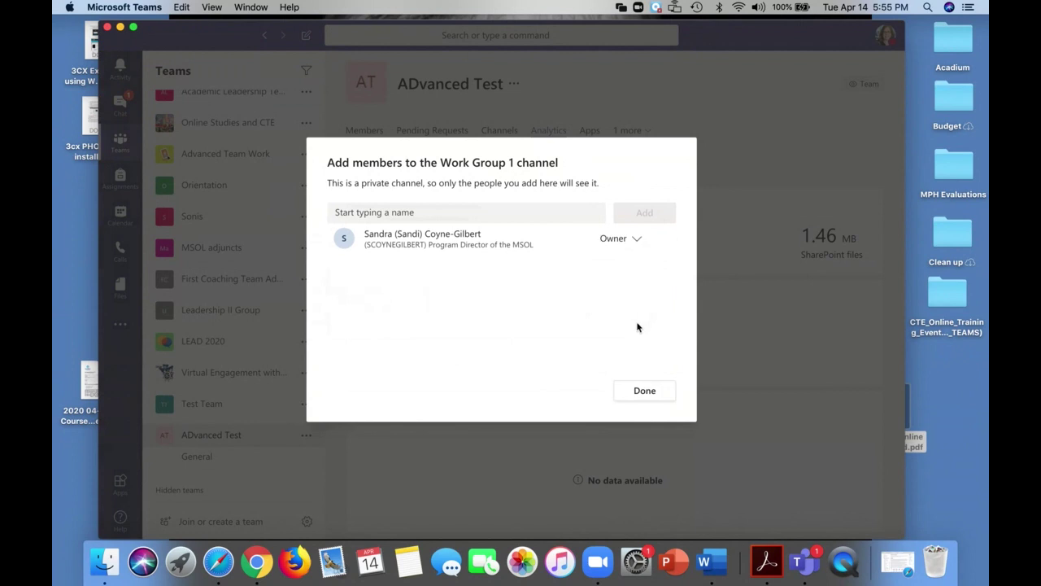
pyautogui.click(642, 391)
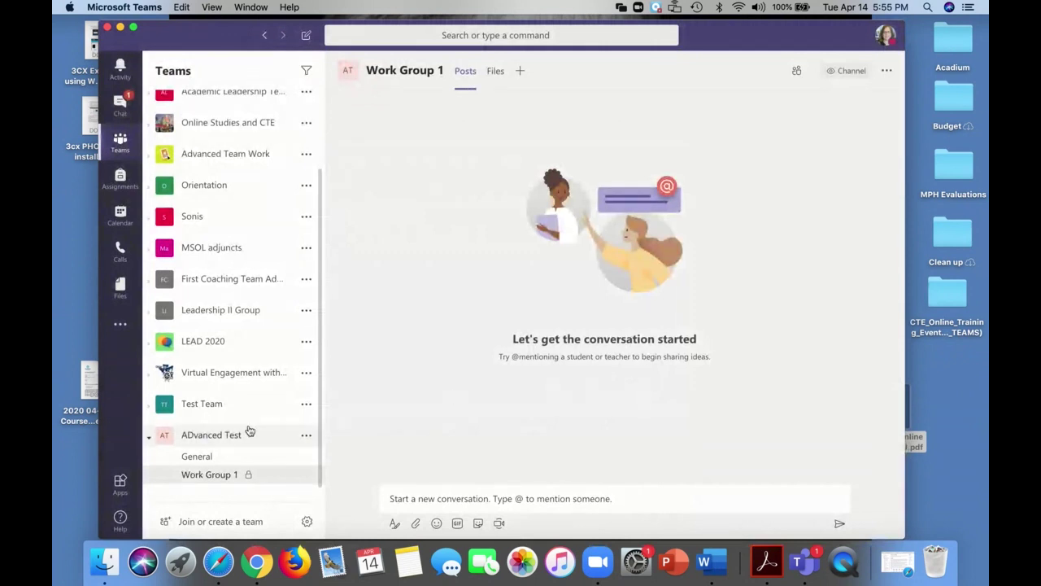
pyautogui.scroll(3, 249, 432)
pyautogui.scroll(-3, 249, 431)
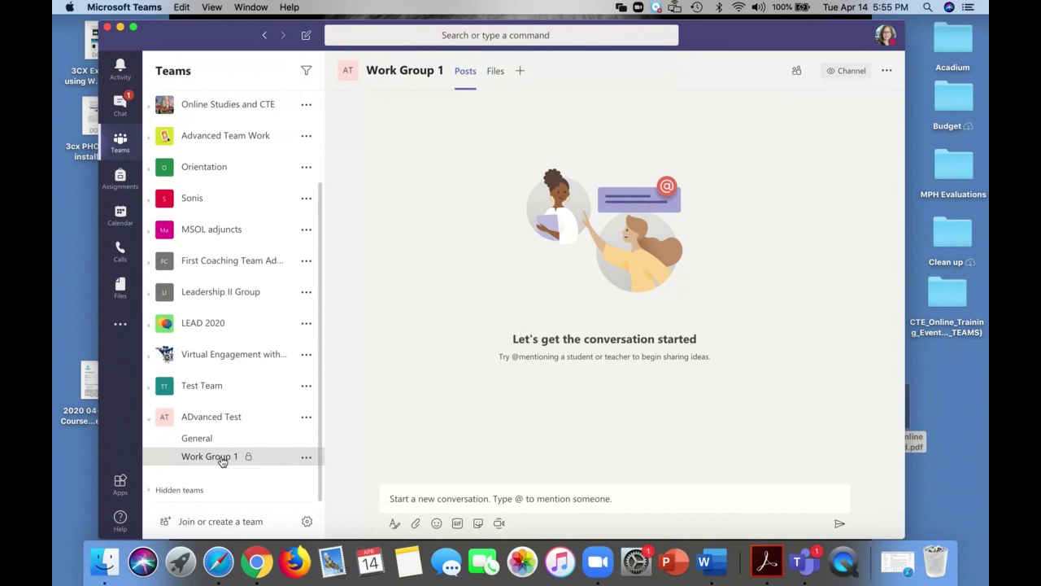
pyautogui.click(307, 458)
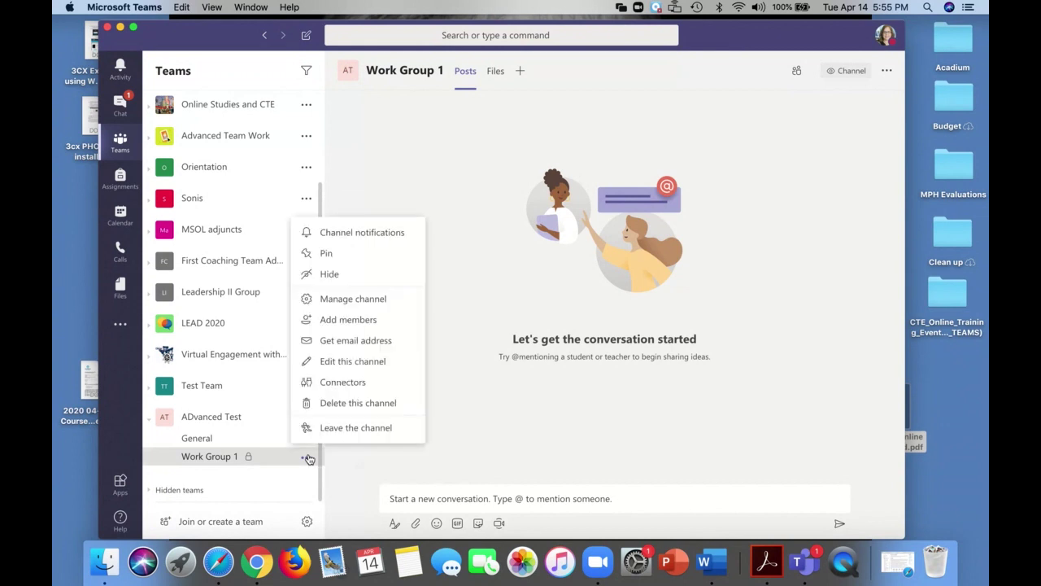
pyautogui.click(351, 319)
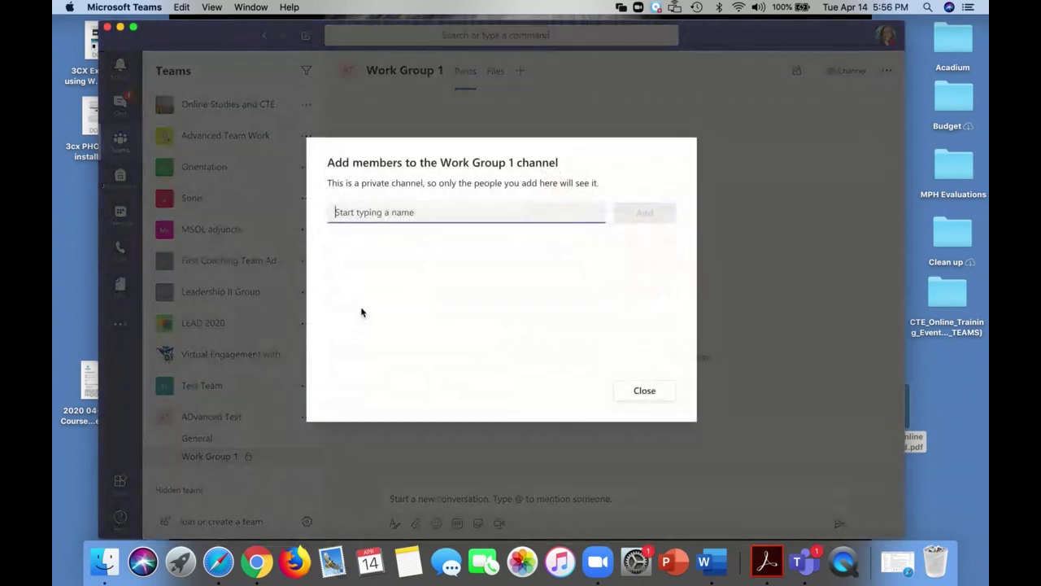
pyautogui.write('lis')
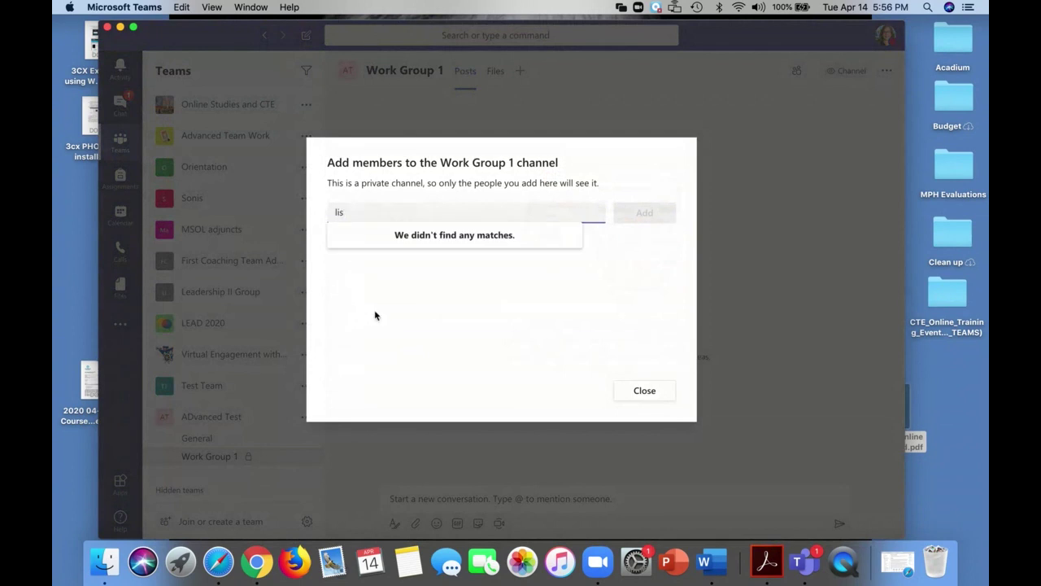
pyautogui.click(645, 390)
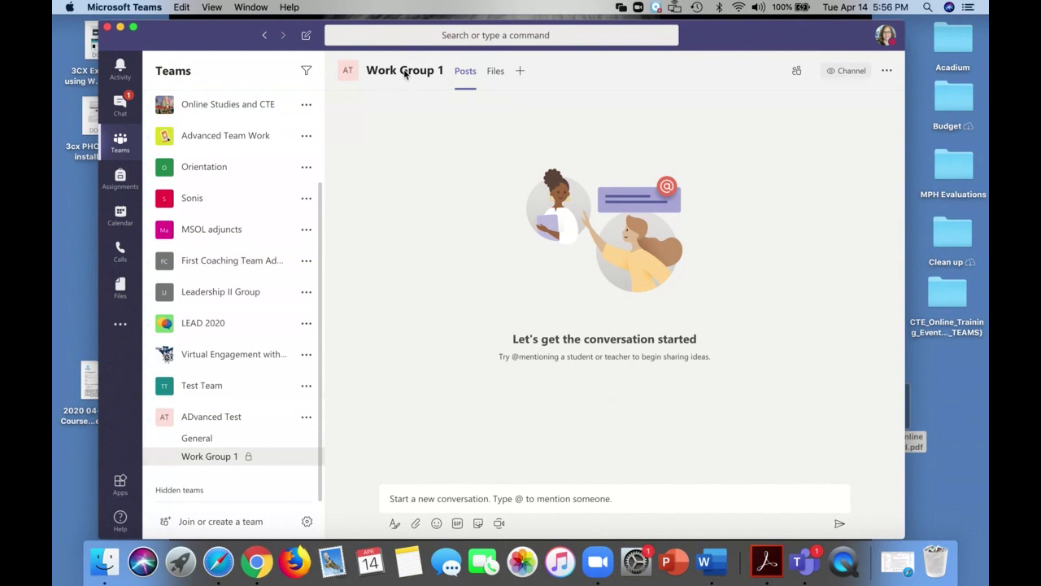
pyautogui.click(195, 440)
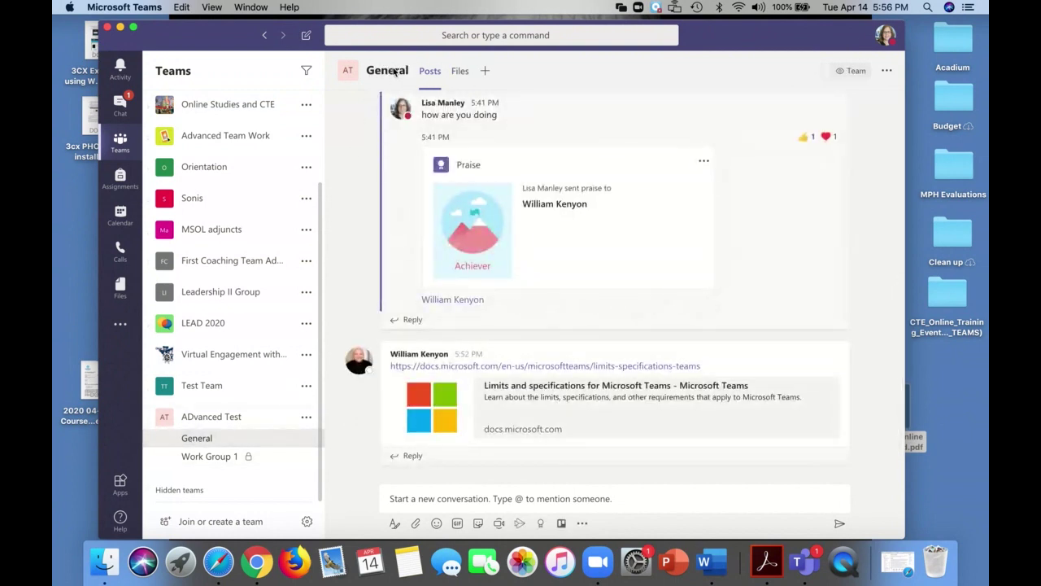
# Step: Switch to the Work Group 1 channel under ADvanced Test
pyautogui.click(221, 458)
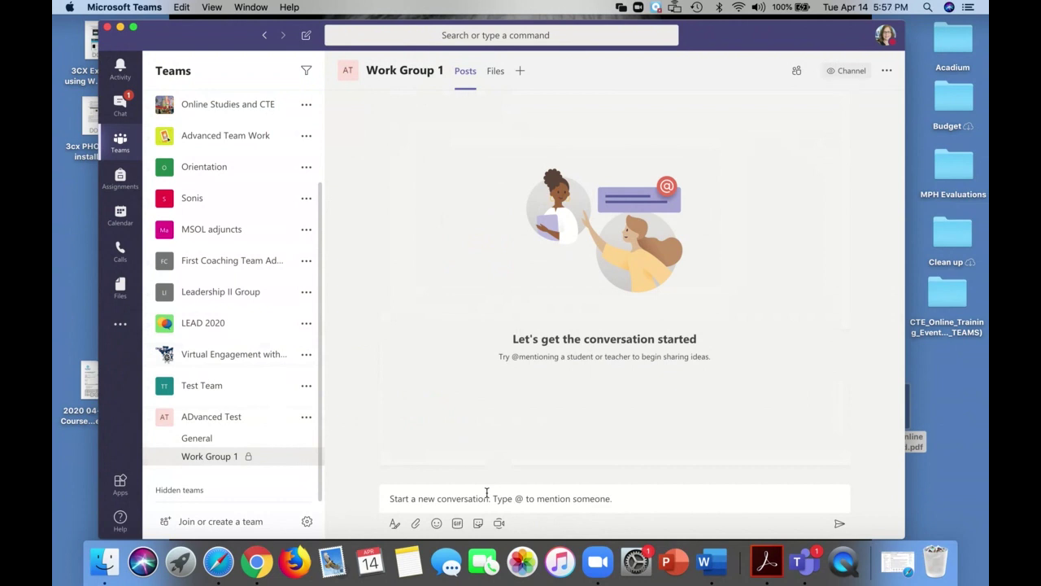
# Step: Create a new Word document named MSOL in Work Group 1's Files
pyautogui.click(495, 72)
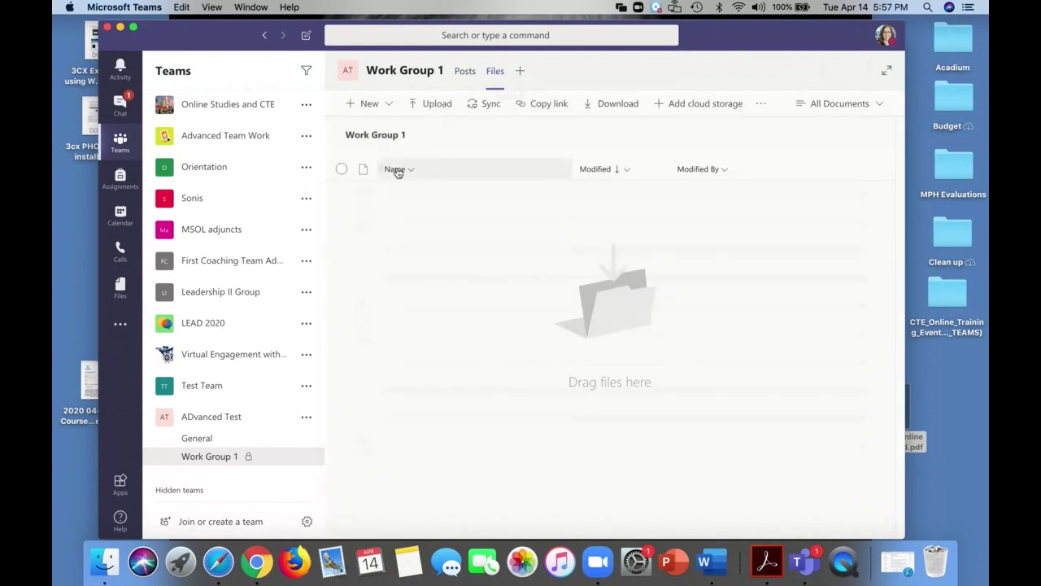
pyautogui.click(368, 104)
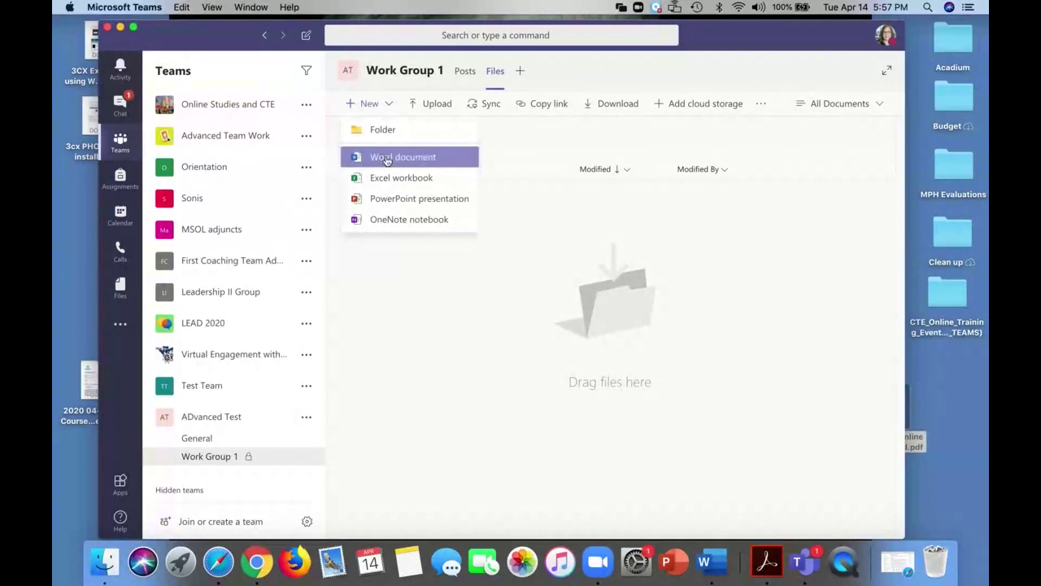
pyautogui.click(386, 159)
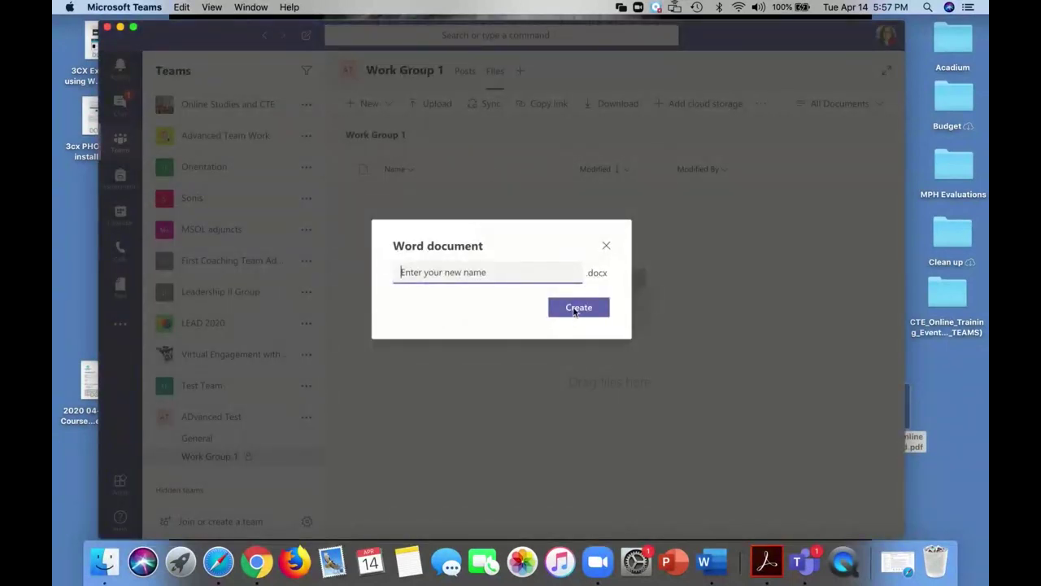
pyautogui.write('MSOL')
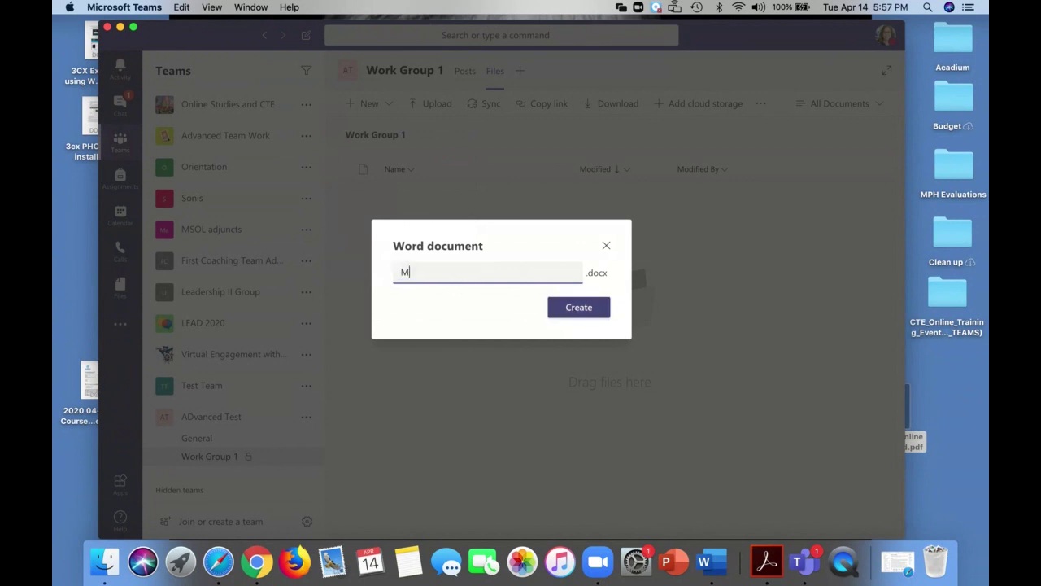
pyautogui.click(602, 314)
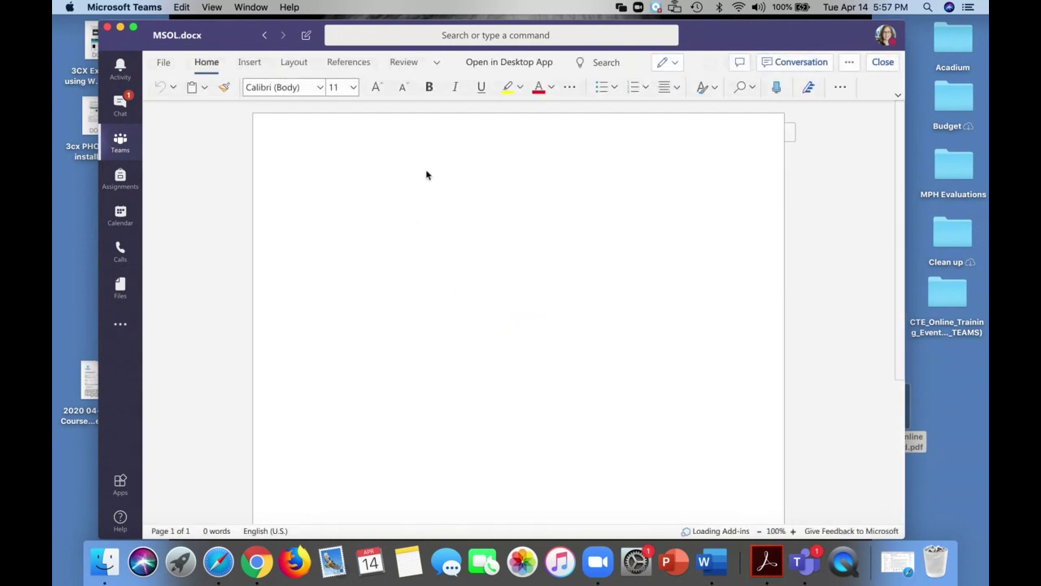
# Step: Write the lines 'PRESENTATION' and 'Planning' in MSOL.docx and close it
pyautogui.write('PRESEN')
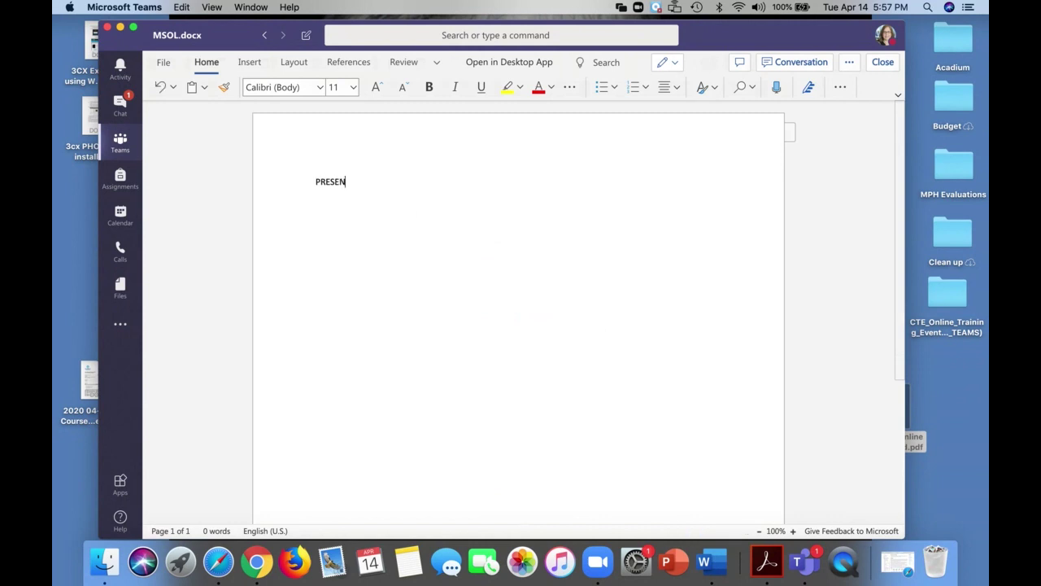
pyautogui.write('TATION')
pyautogui.press('Return')
pyautogui.write('Pla')
pyautogui.press('BackSpace')
pyautogui.press('BackSpace')
pyautogui.write('lannin')
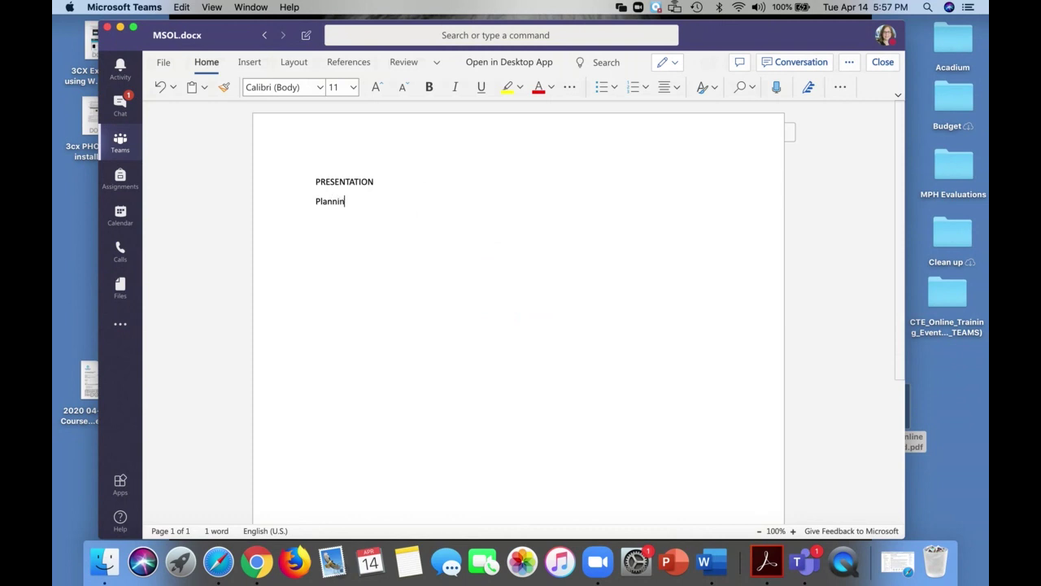
pyautogui.write('g')
pyautogui.press('Return')
pyautogui.click(888, 68)
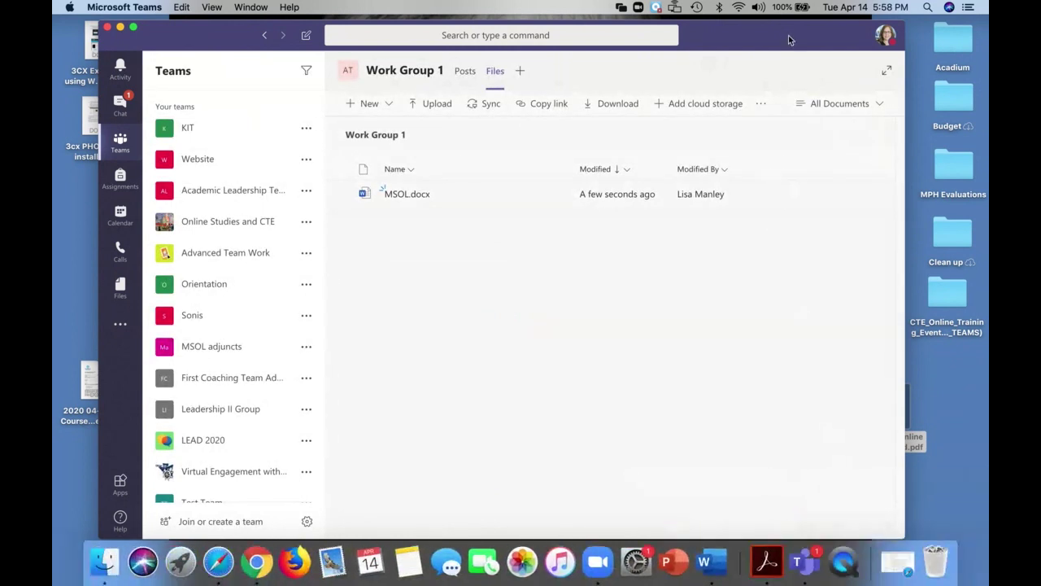
# Step: Nudge the Teams window aside and minimize the Chrome window
pyautogui.moveTo(788, 35); pyautogui.dragTo(767, 30)
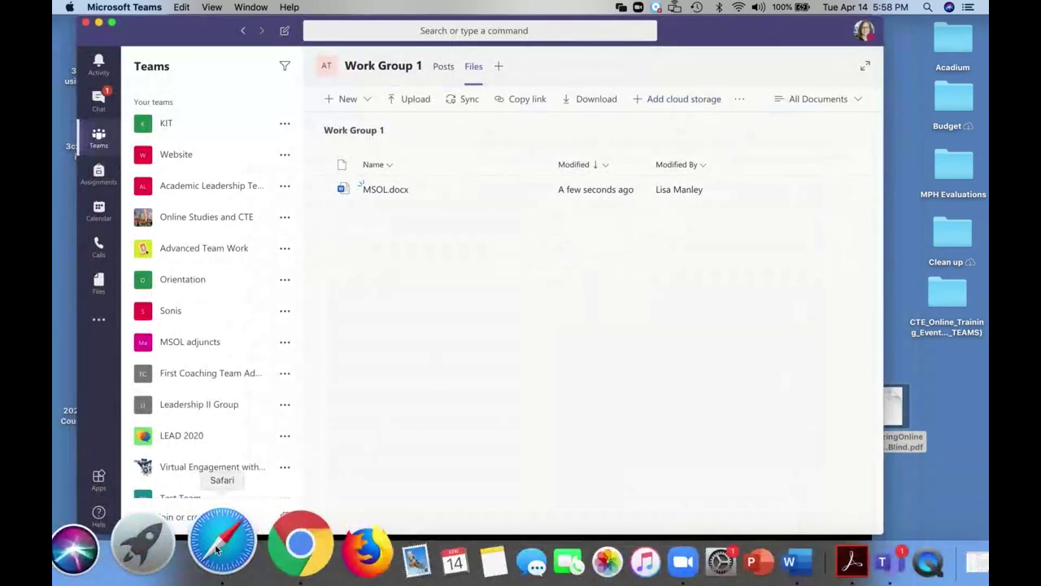
pyautogui.click(254, 541)
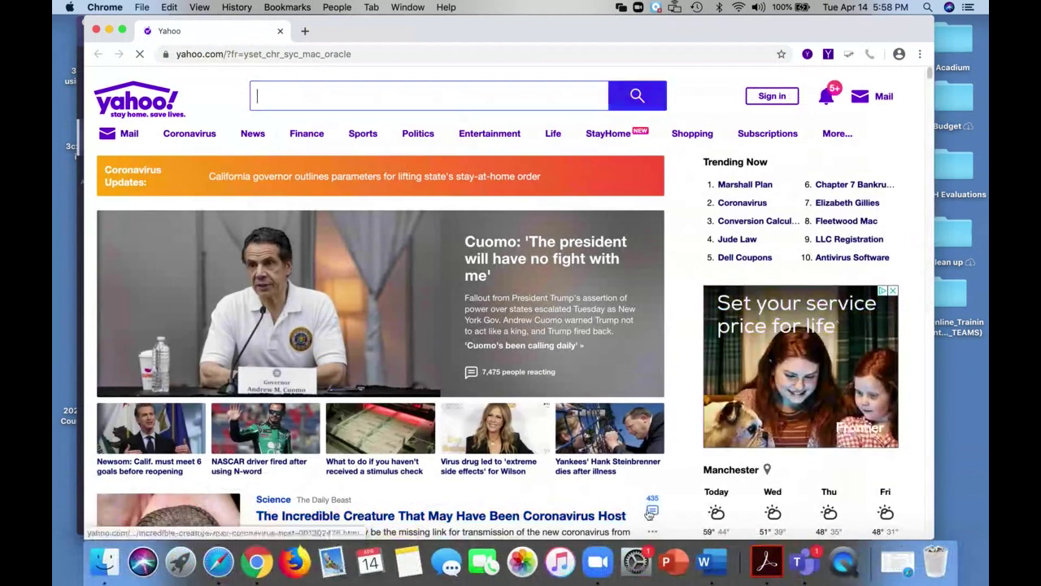
pyautogui.click(228, 543)
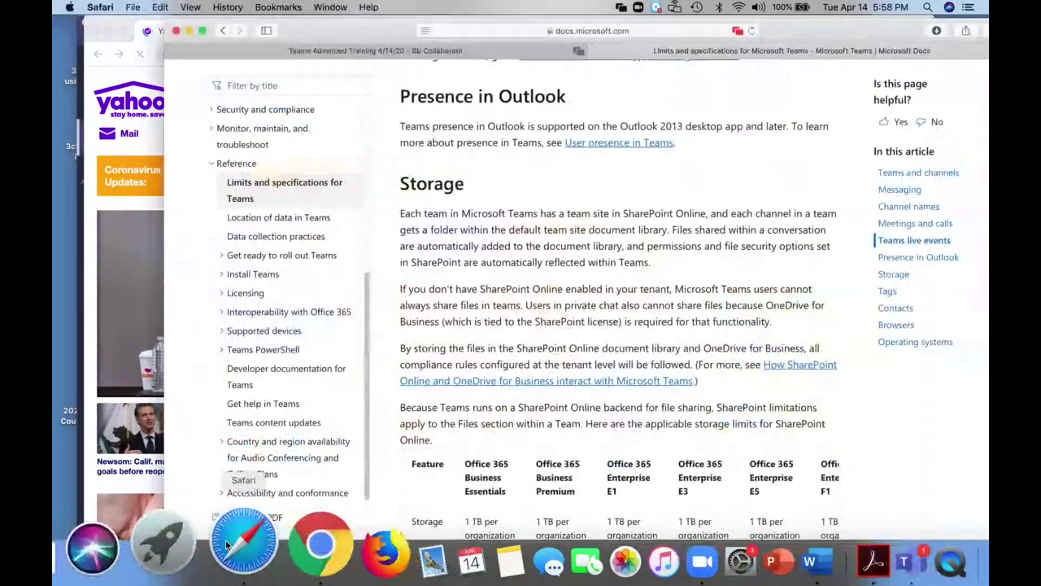
pyautogui.click(268, 543)
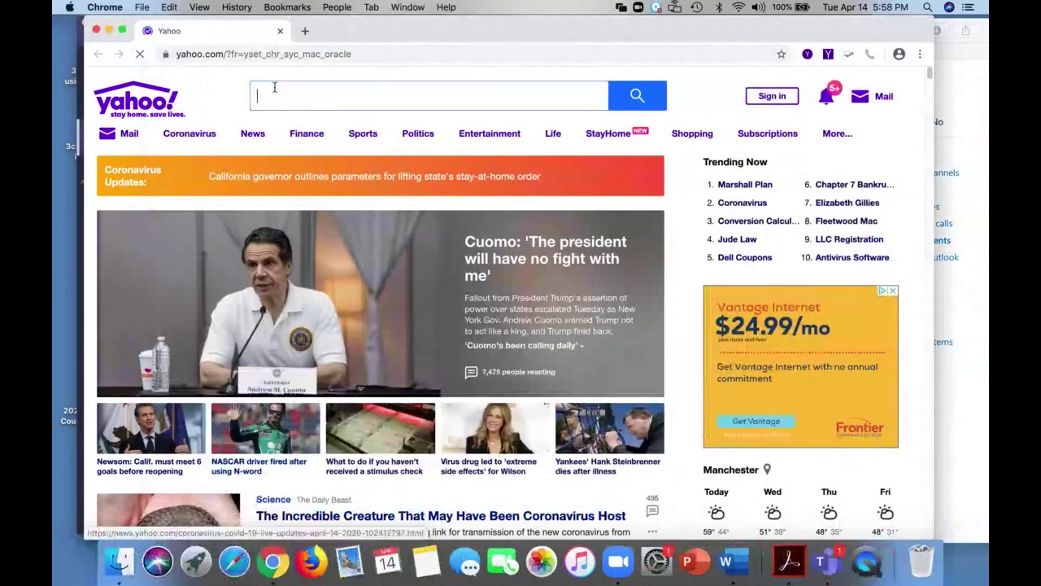
pyautogui.click(109, 31)
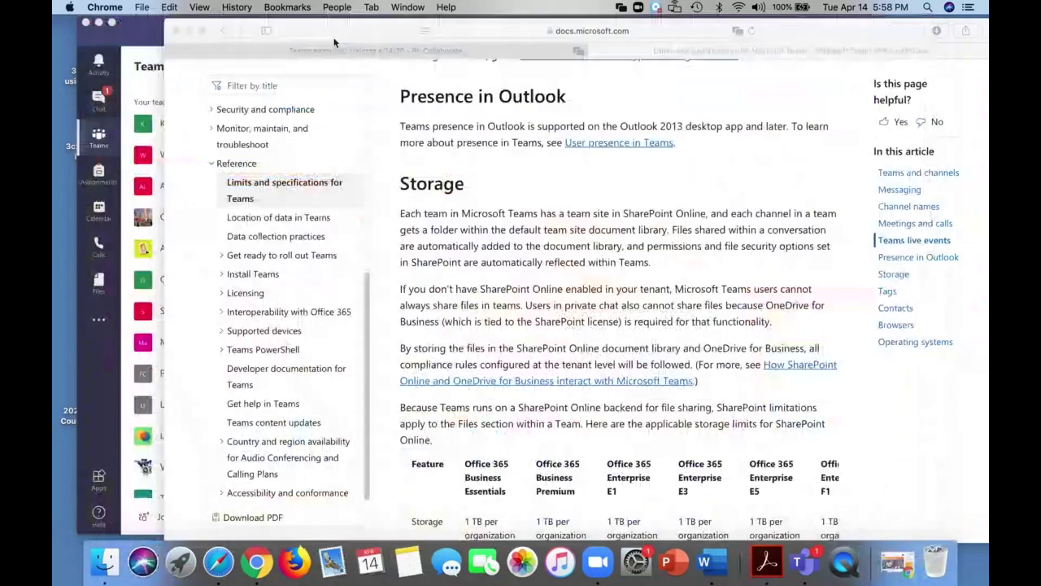
# Step: In Safari, show the Bb Collaborate tab and close the Limits and specifications page
pyautogui.click(540, 47)
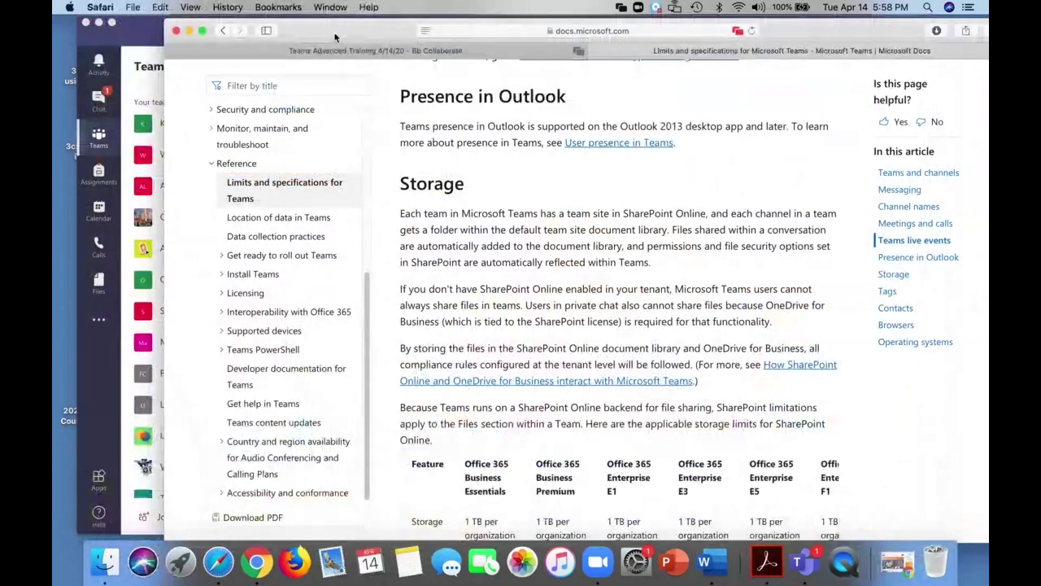
pyautogui.click(537, 51)
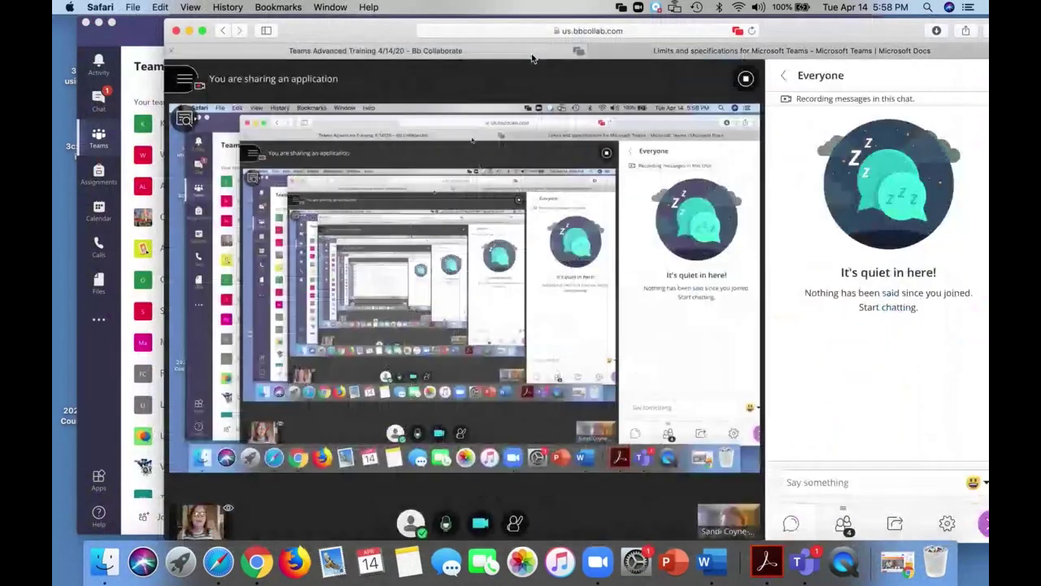
pyautogui.click(596, 52)
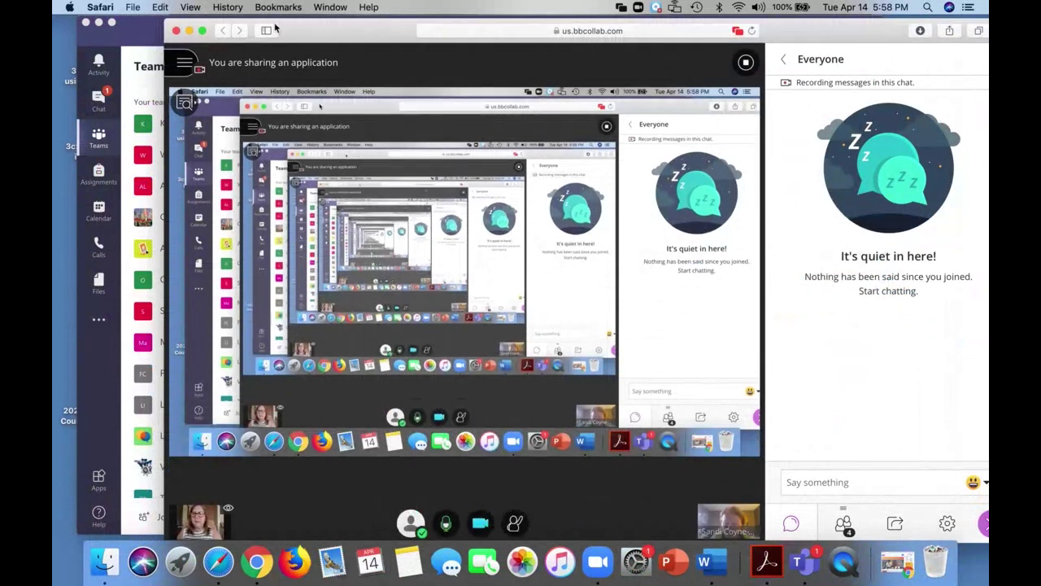
# Step: Minimize Safari and show the Work Group 1 channel's Posts tab in Teams
pyautogui.click(189, 31)
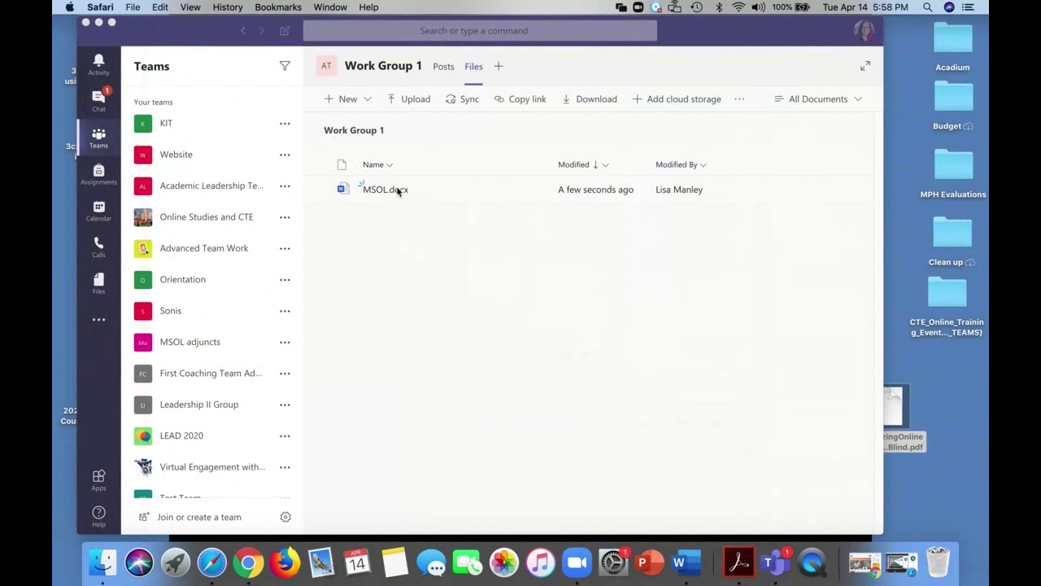
pyautogui.scroll(-5, 244, 439)
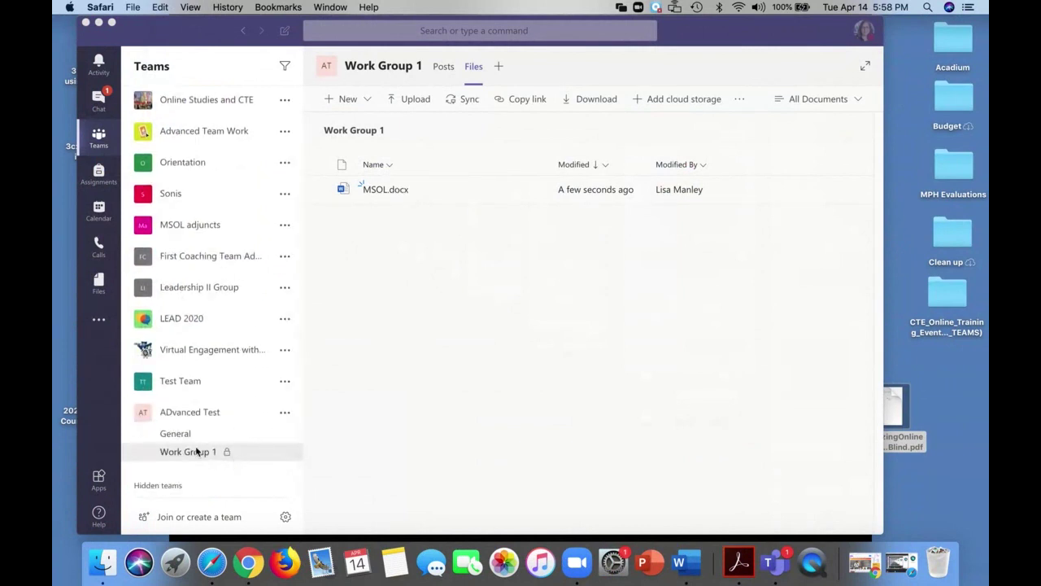
pyautogui.click(199, 452)
pyautogui.click(198, 452)
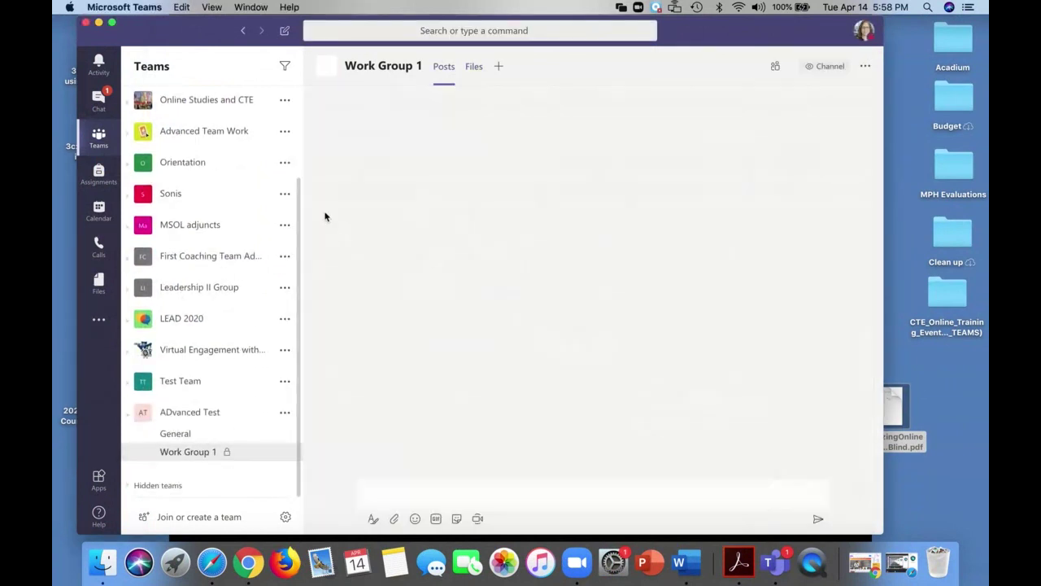
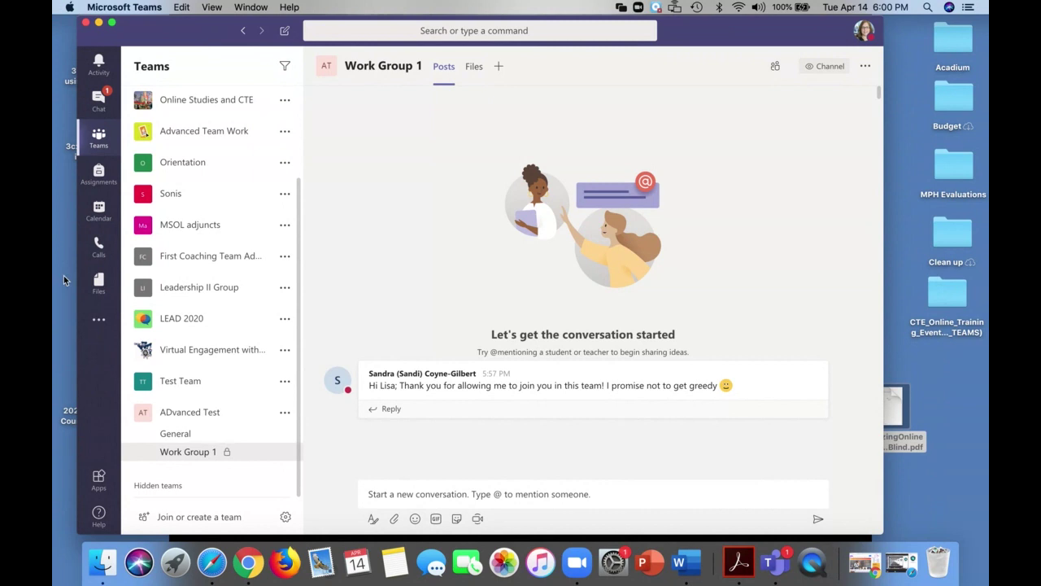
# Step: Restore the minimized Bb Collaborate Safari window from the Dock over Teams
pyautogui.moveTo(529, 368)
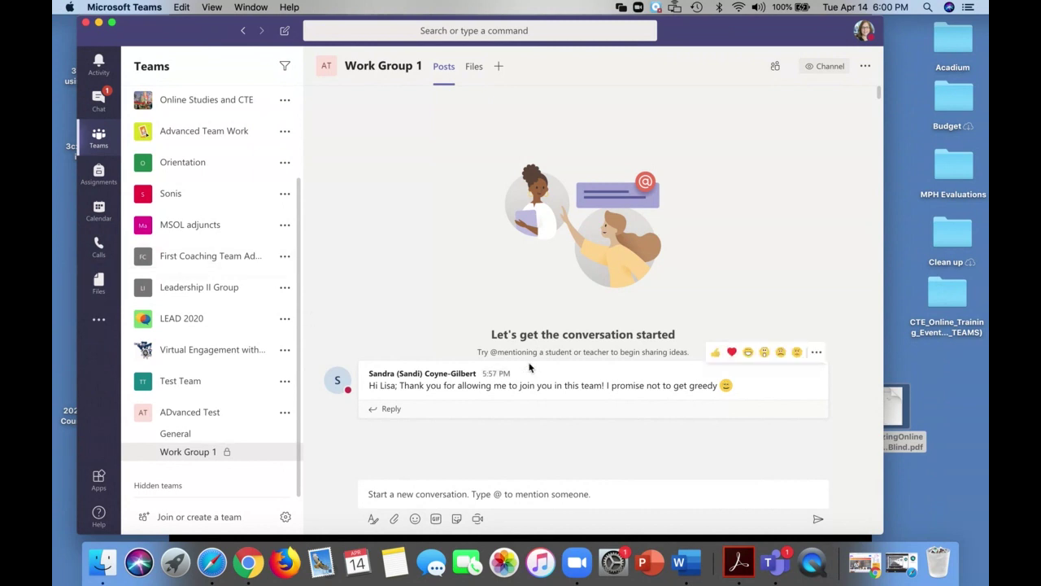
pyautogui.click(901, 545)
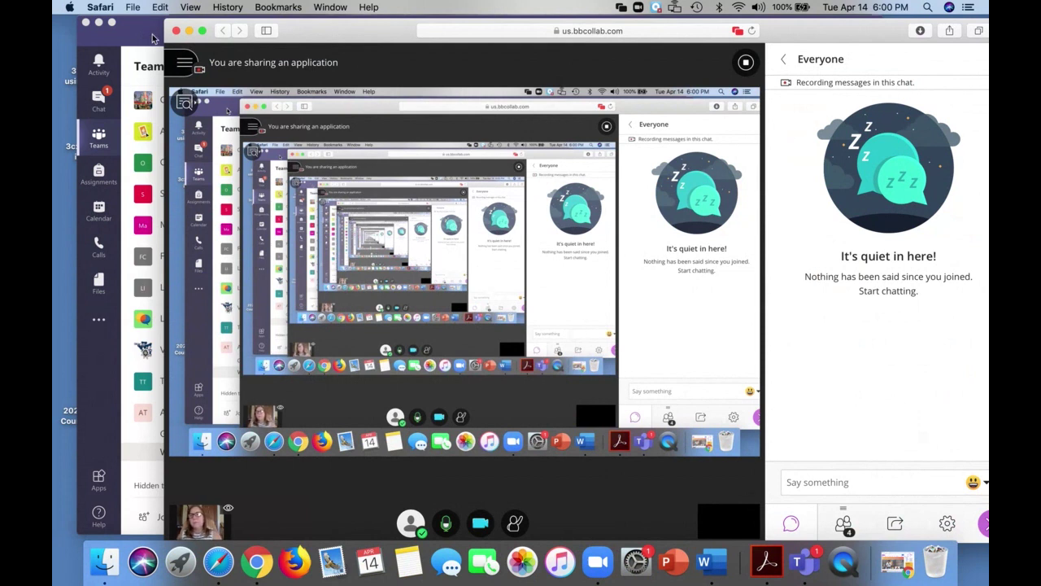
# Step: Minimize and restore the Collaborate window a few times, then launch Google Chrome
pyautogui.click(191, 31)
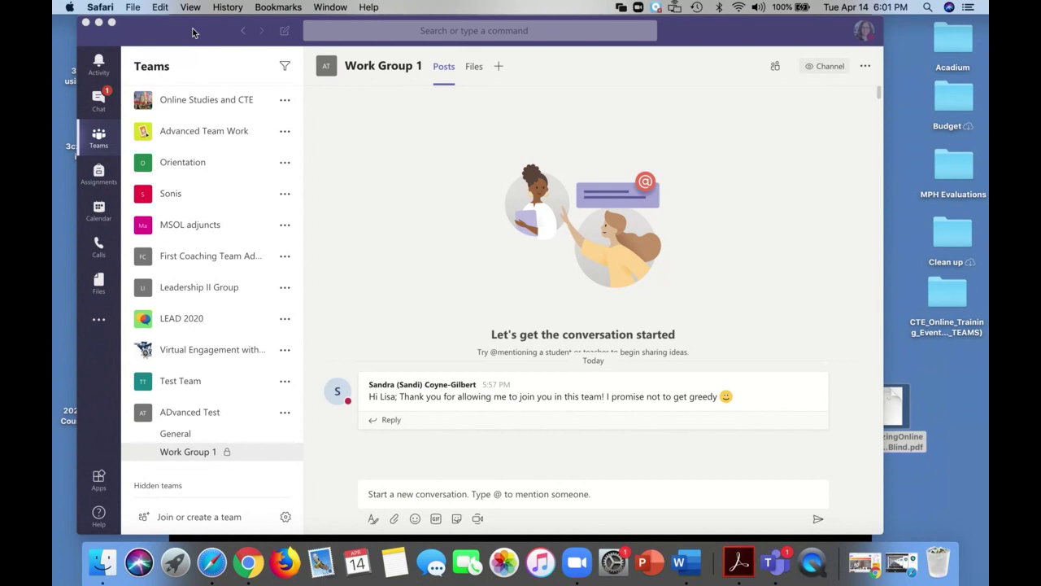
pyautogui.click(901, 547)
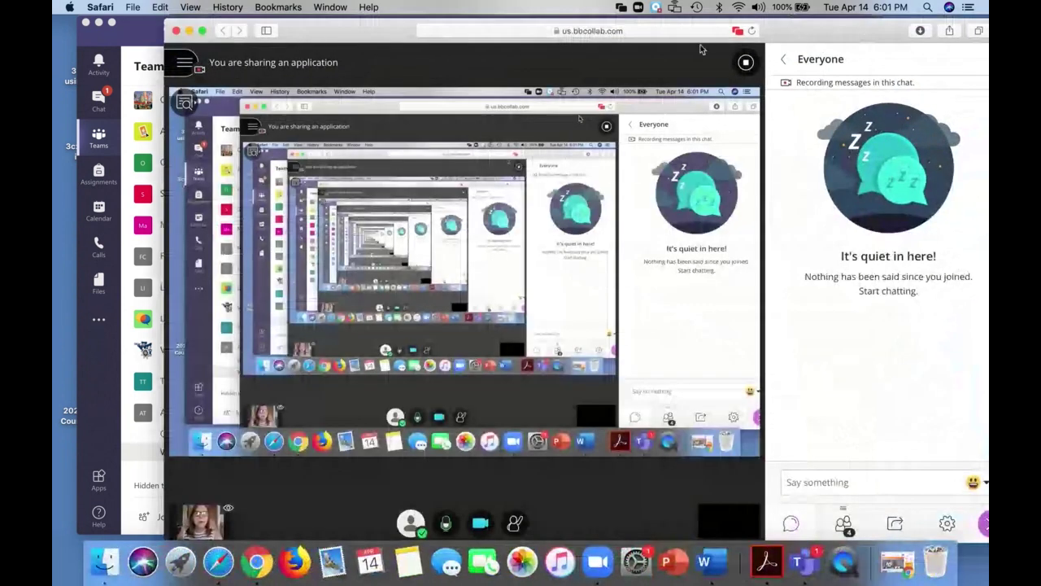
pyautogui.click(190, 31)
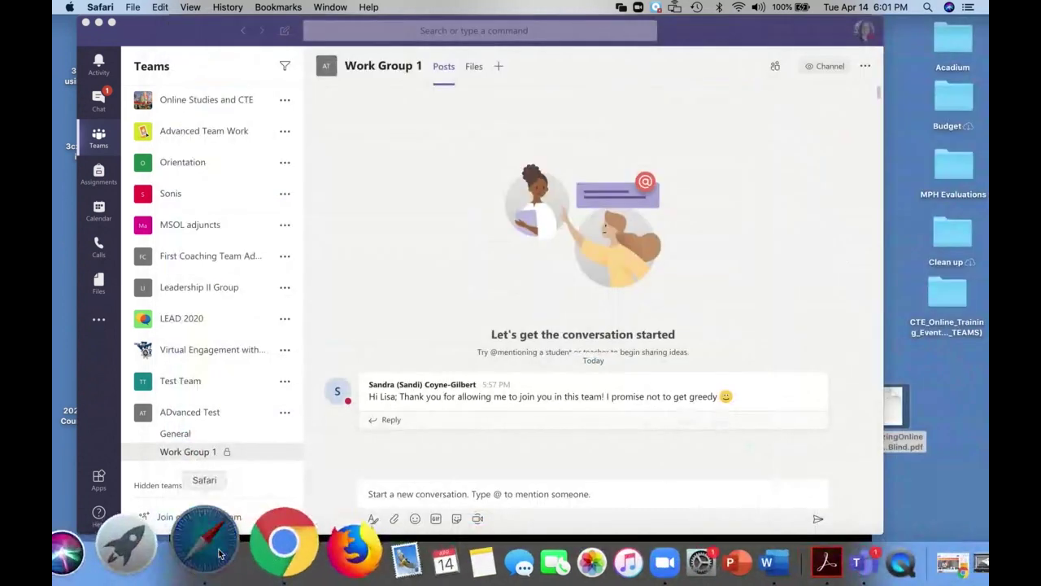
pyautogui.click(218, 553)
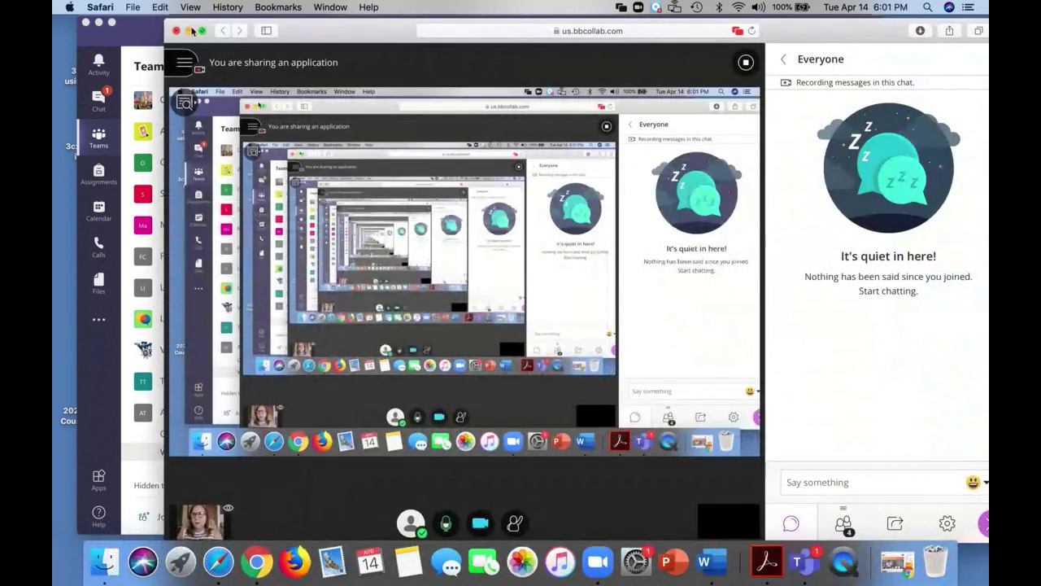
pyautogui.click(189, 30)
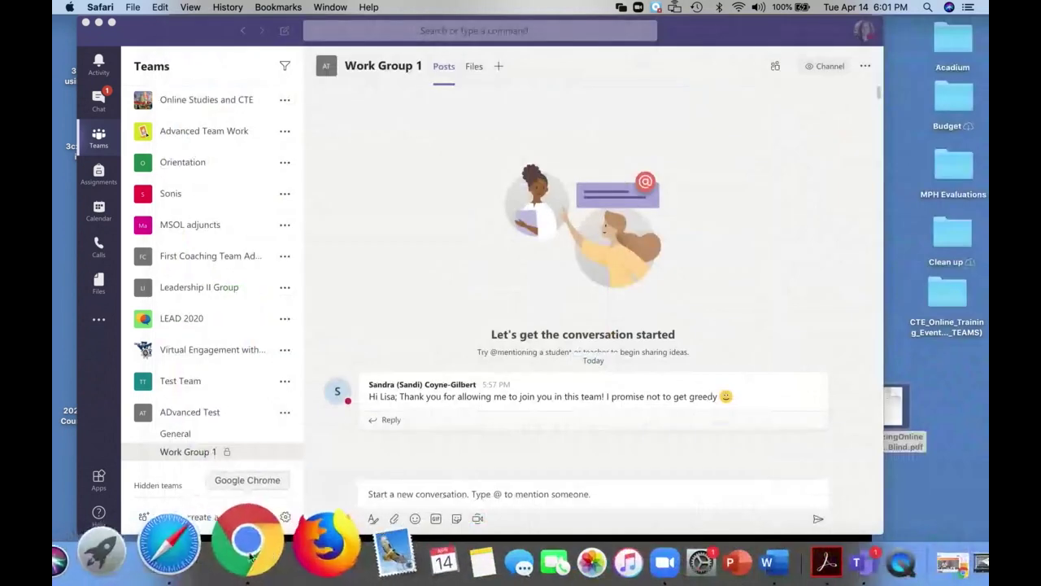
pyautogui.click(248, 547)
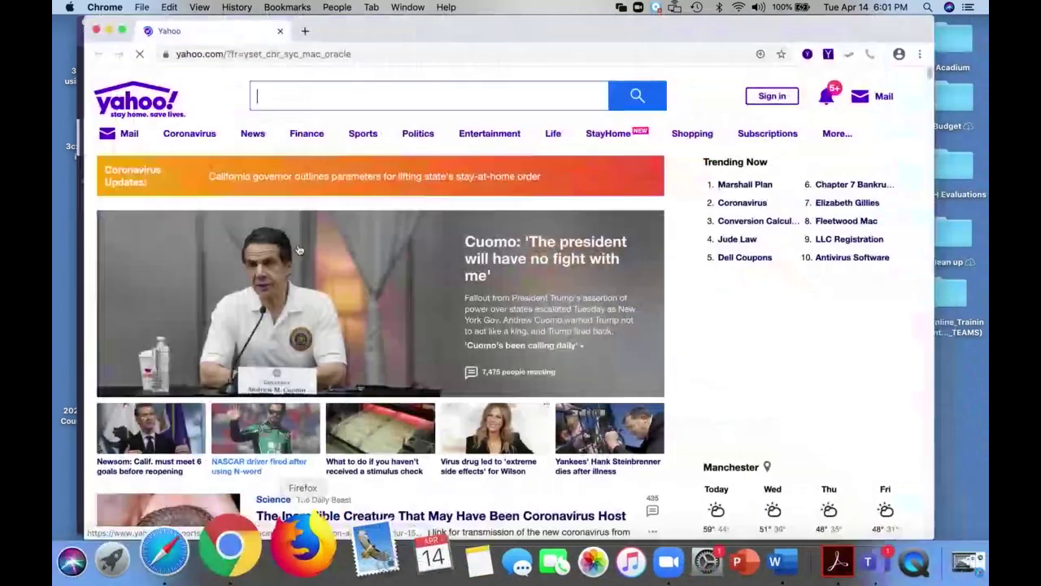
# Step: Go to goodwin.edu's Faculty & Staff page and open the Blackboard Learn login
pyautogui.click(317, 54)
pyautogui.write('goodwin.edu')
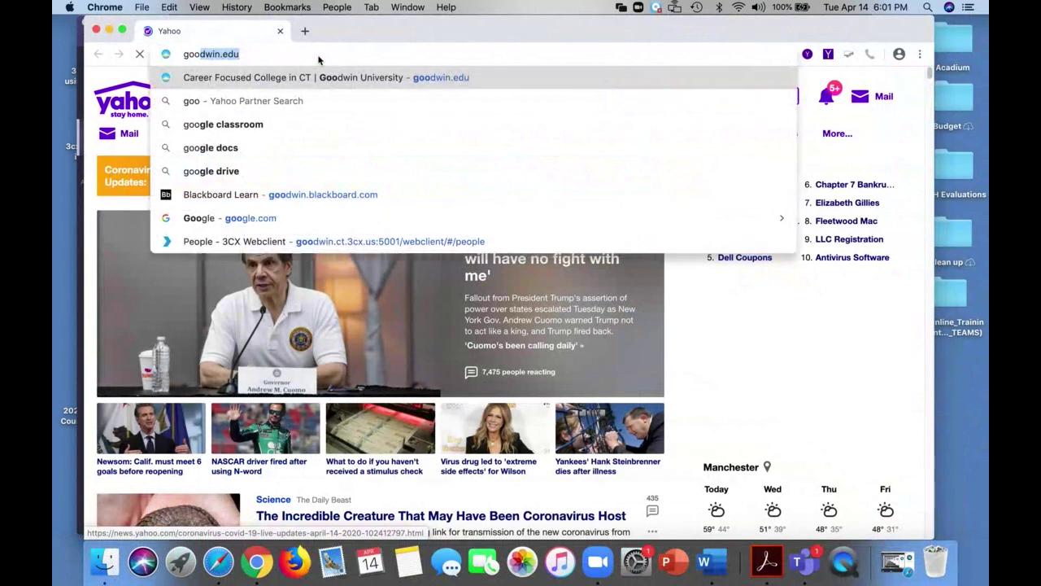
pyautogui.press('Return')
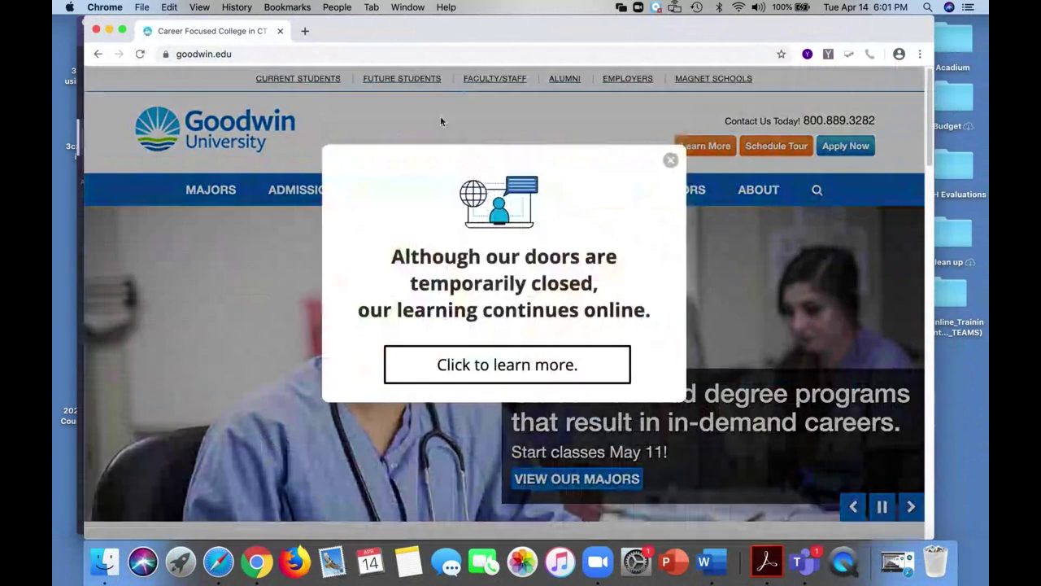
pyautogui.click(470, 108)
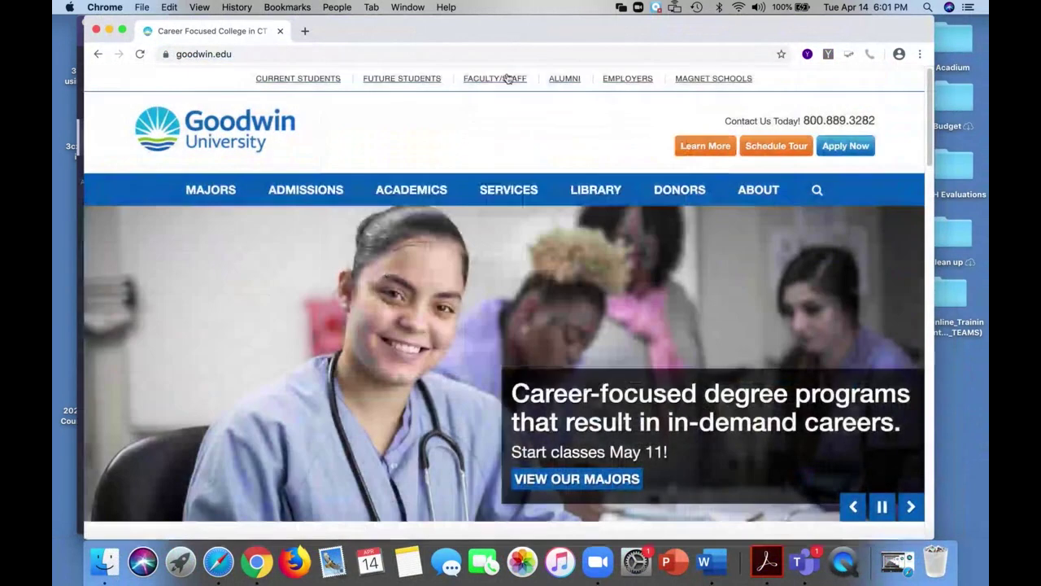
pyautogui.click(498, 78)
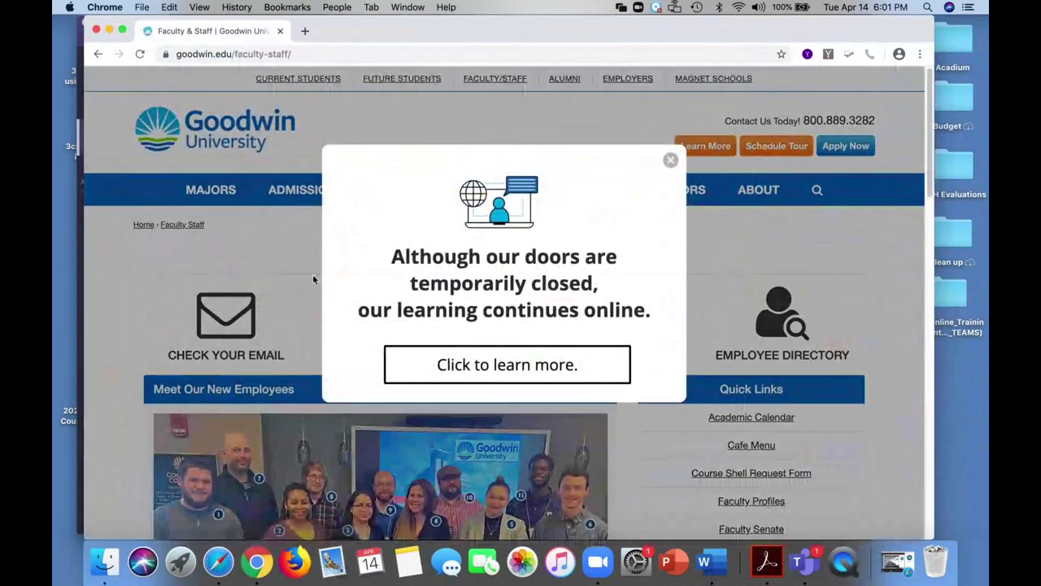
pyautogui.click(313, 273)
pyautogui.click(397, 317)
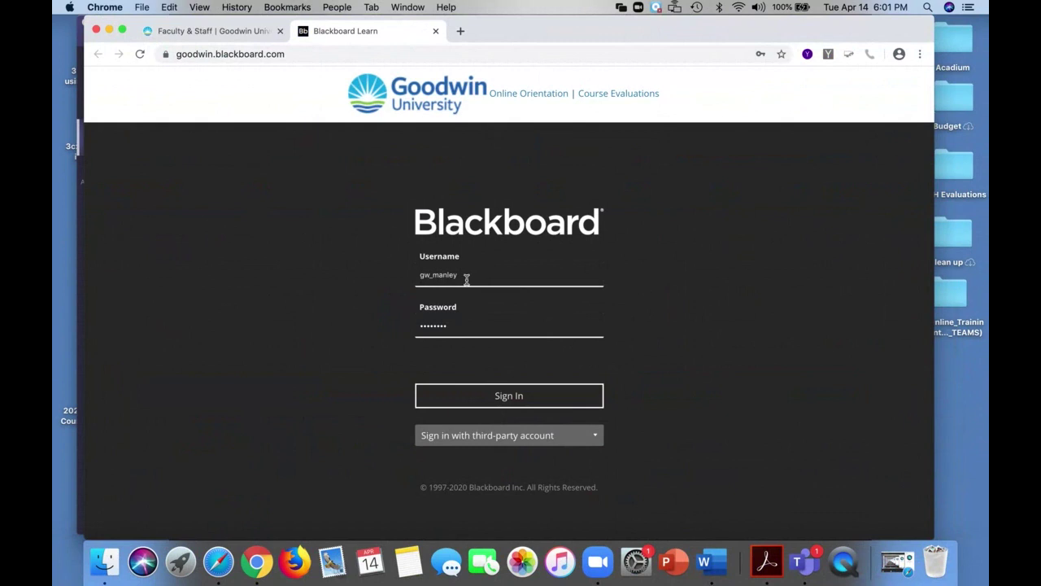
# Step: Enter the username and password and sign in to Blackboard Learn
pyautogui.moveTo(466, 279); pyautogui.dragTo(402, 263)
pyautogui.write('ma')
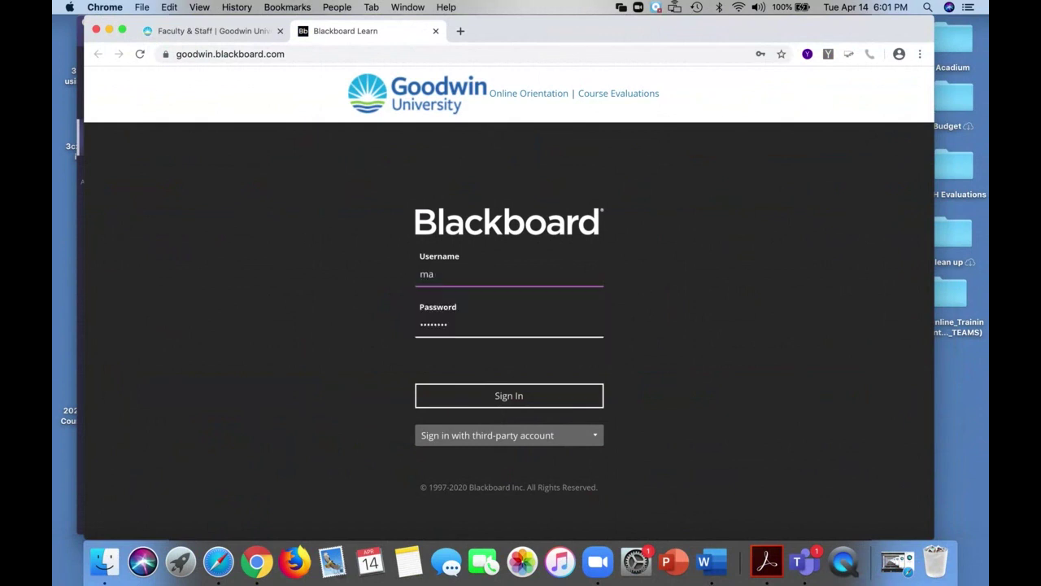
pyautogui.write('1130936')
pyautogui.press('Tab')
pyautogui.write('••••••')
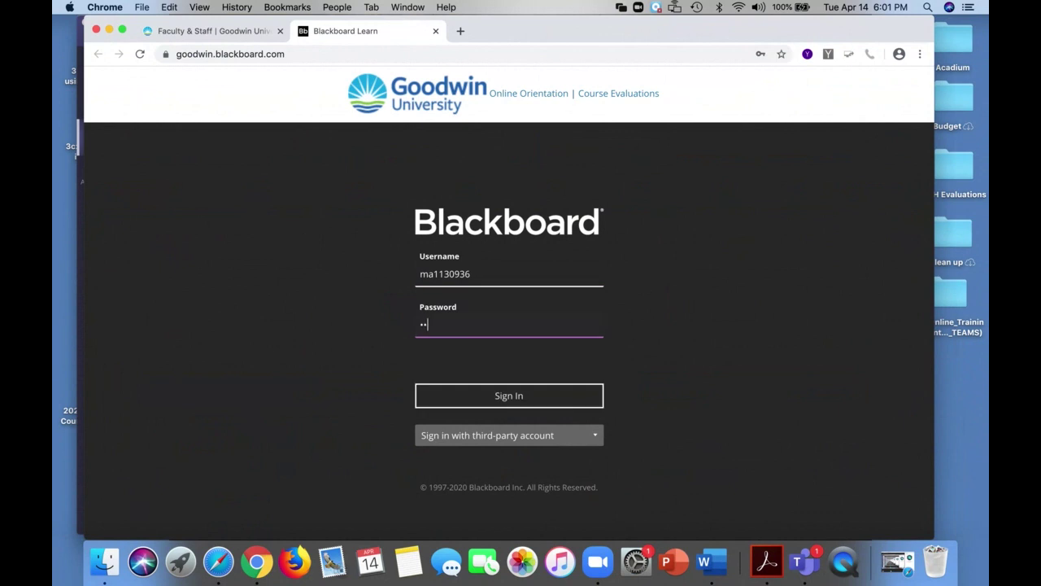
pyautogui.click(481, 397)
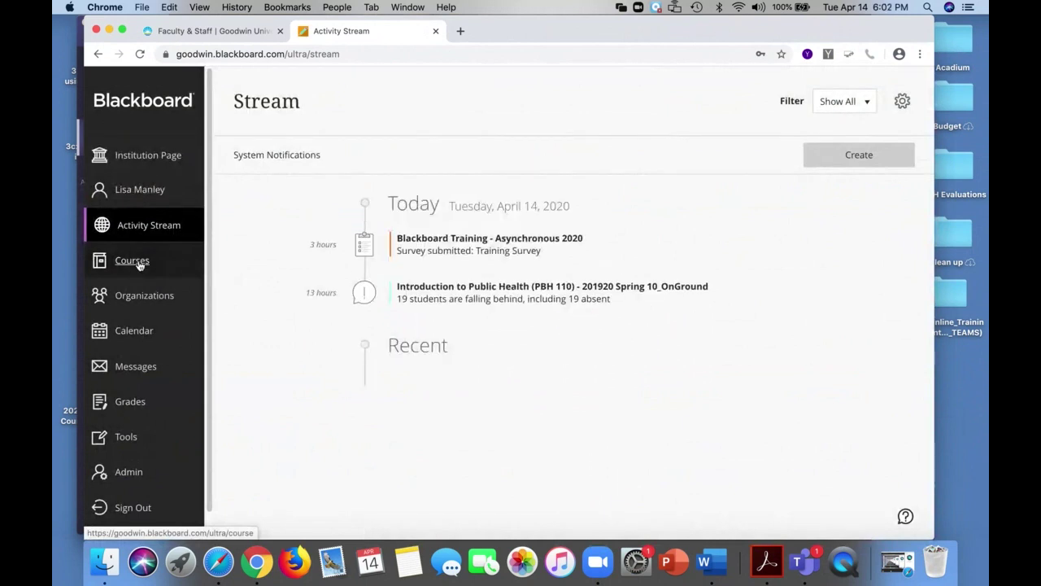
# Step: Open the ManleySandbox course from the course list
pyautogui.click(138, 260)
pyautogui.scroll(-10, 720, 417)
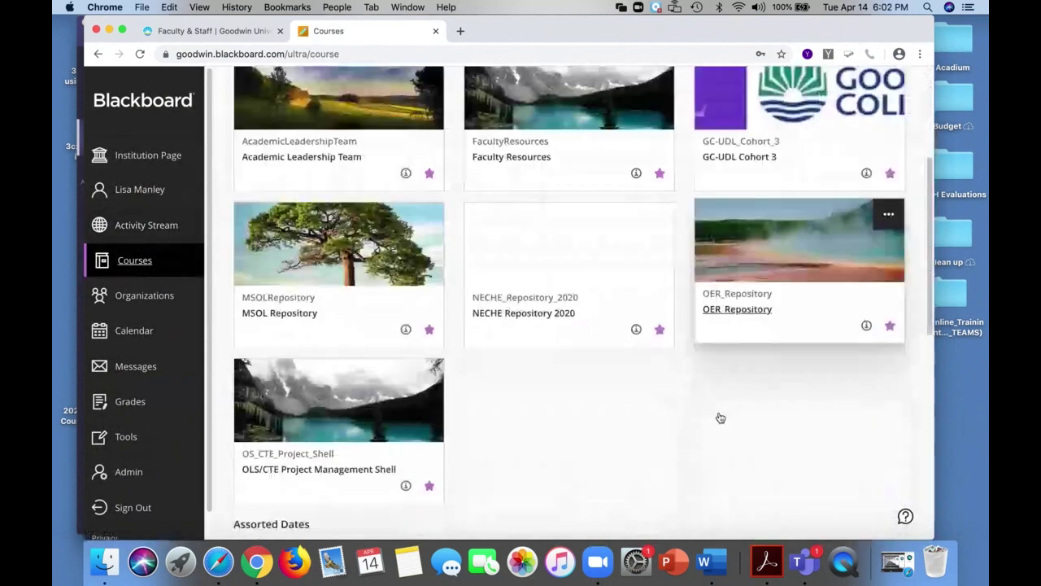
pyautogui.scroll(-7, 720, 417)
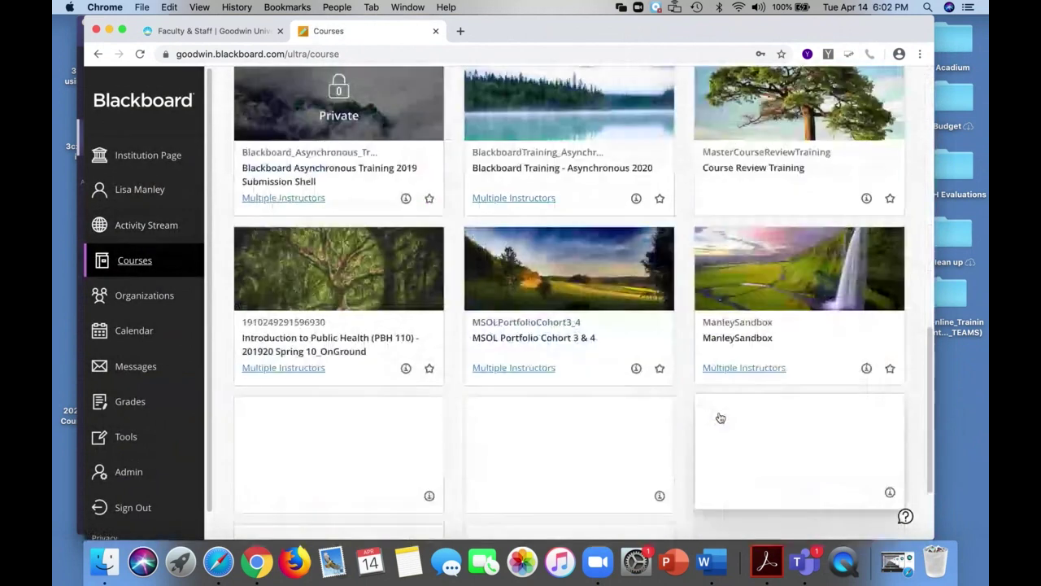
pyautogui.click(737, 334)
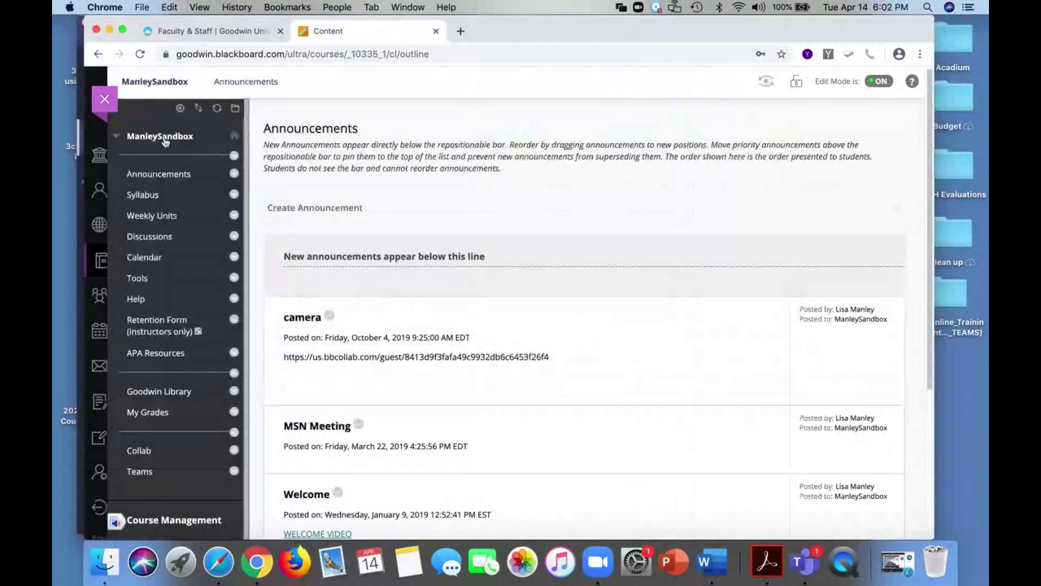
# Step: Show the course's Tools page and bring up the add-to-course-menu list
pyautogui.click(138, 279)
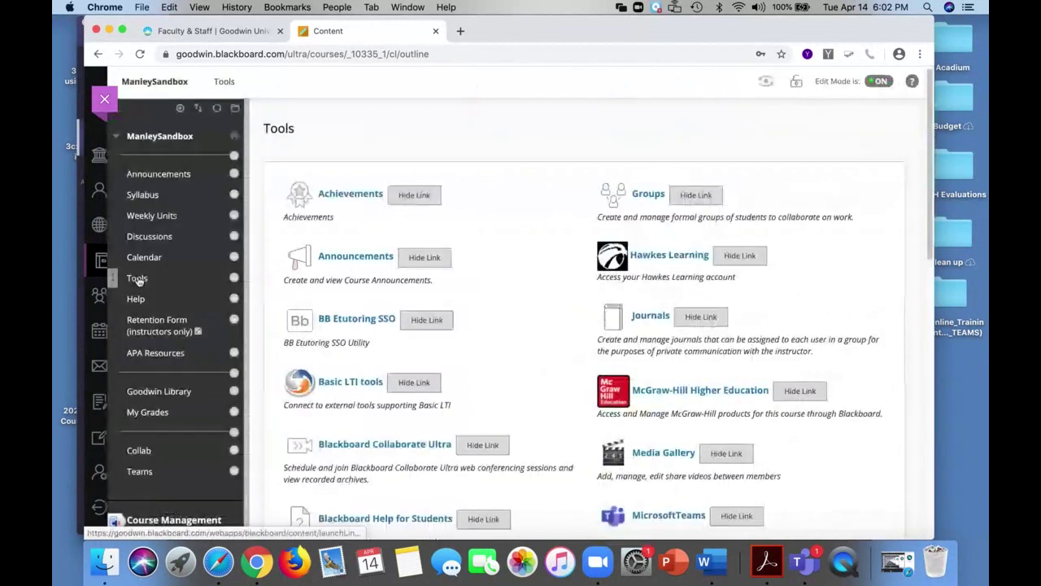
pyautogui.scroll(-5, 494, 342)
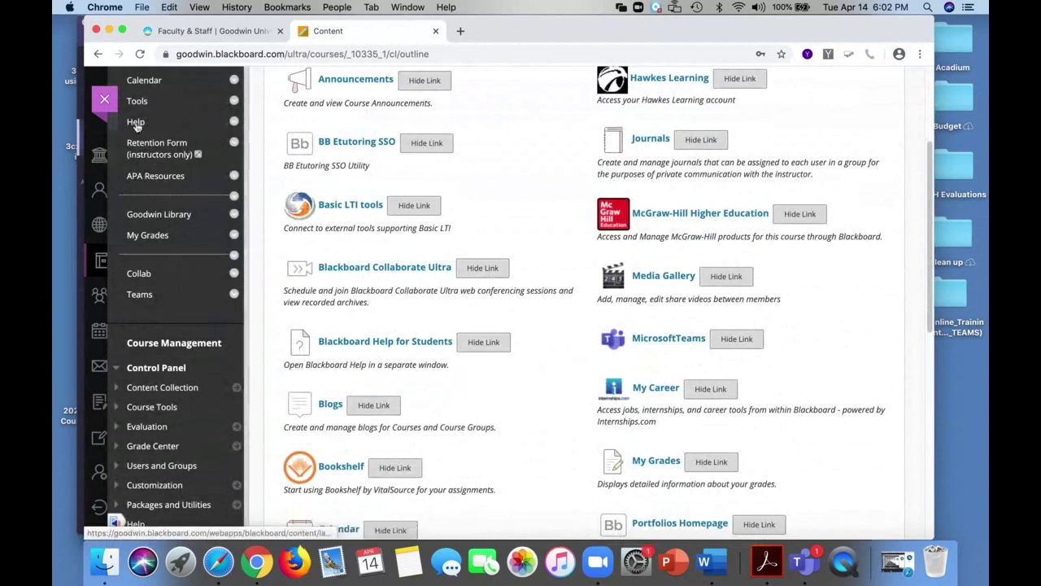
pyautogui.scroll(-2, 136, 124)
pyautogui.scroll(7, 170, 114)
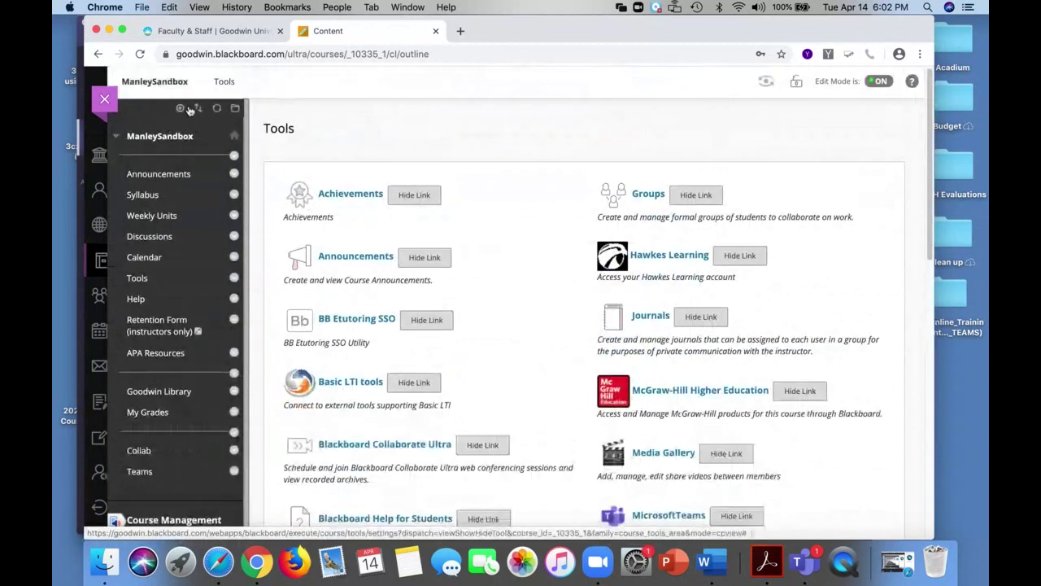
pyautogui.click(181, 108)
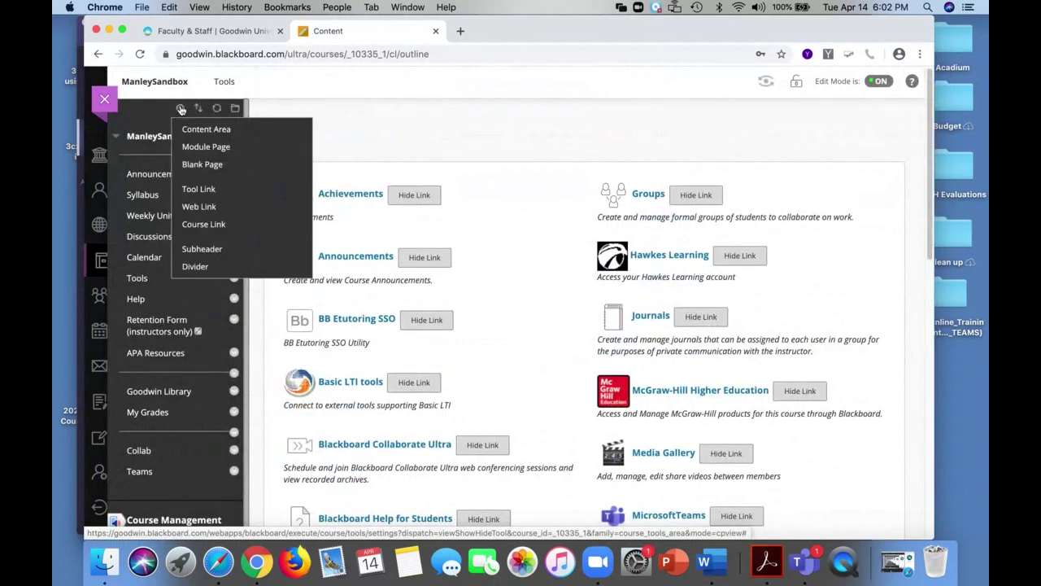
# Step: Create a Tool Link named Teams with type MicrosoftTeams, available to users
pyautogui.click(209, 188)
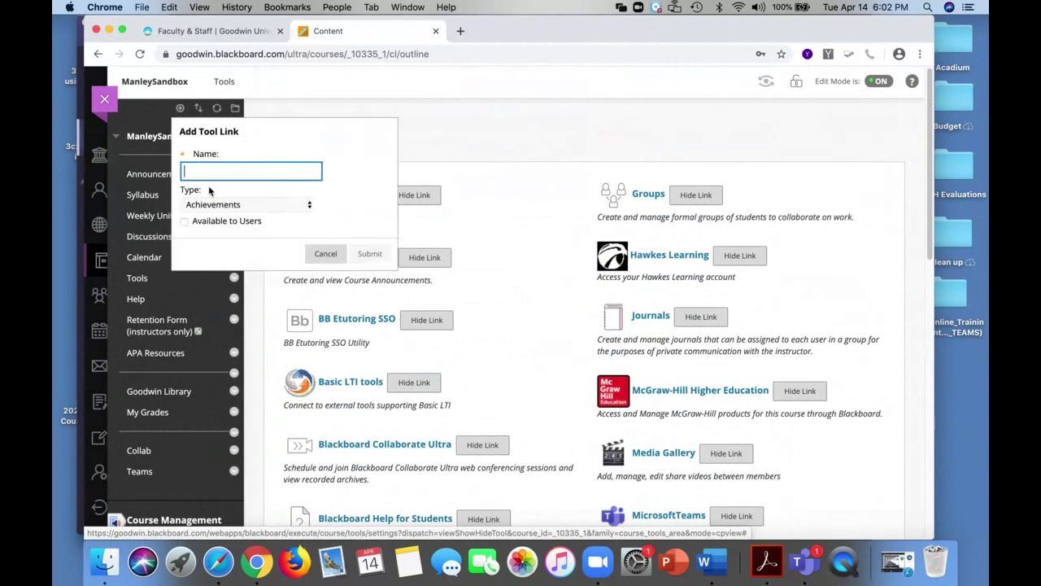
pyautogui.write('T')
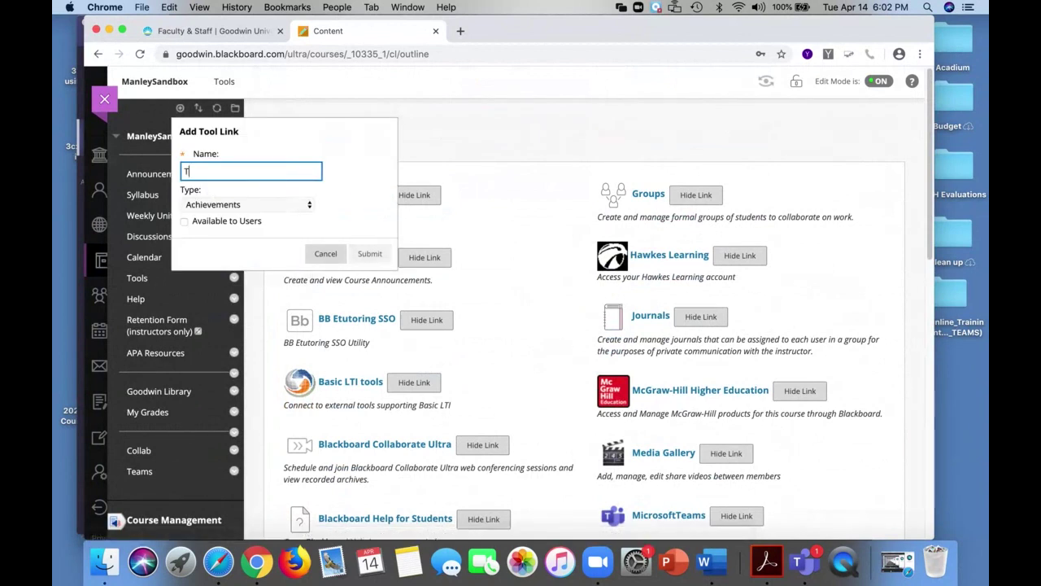
pyautogui.write('eams')
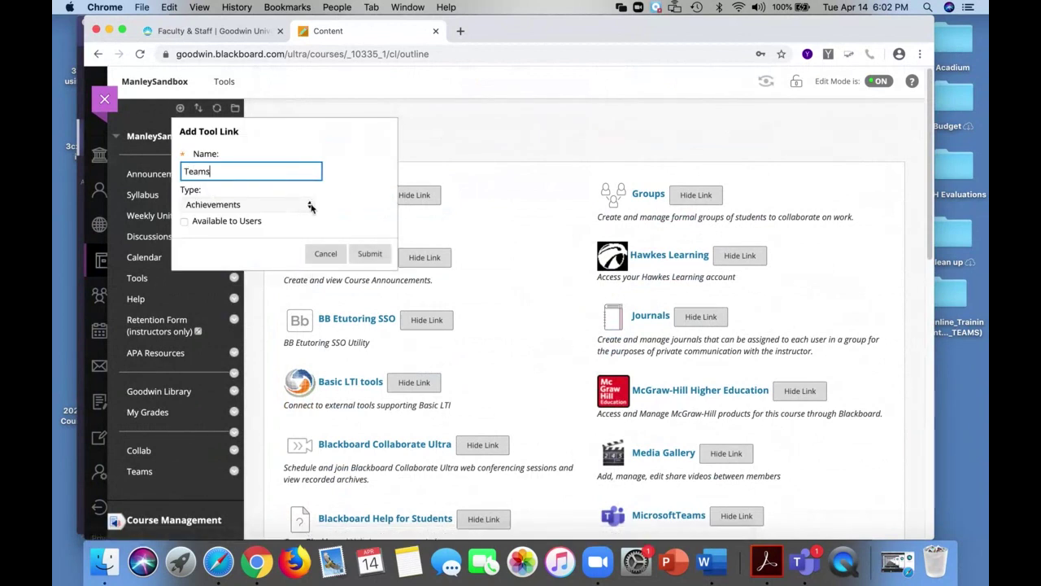
pyautogui.click(310, 207)
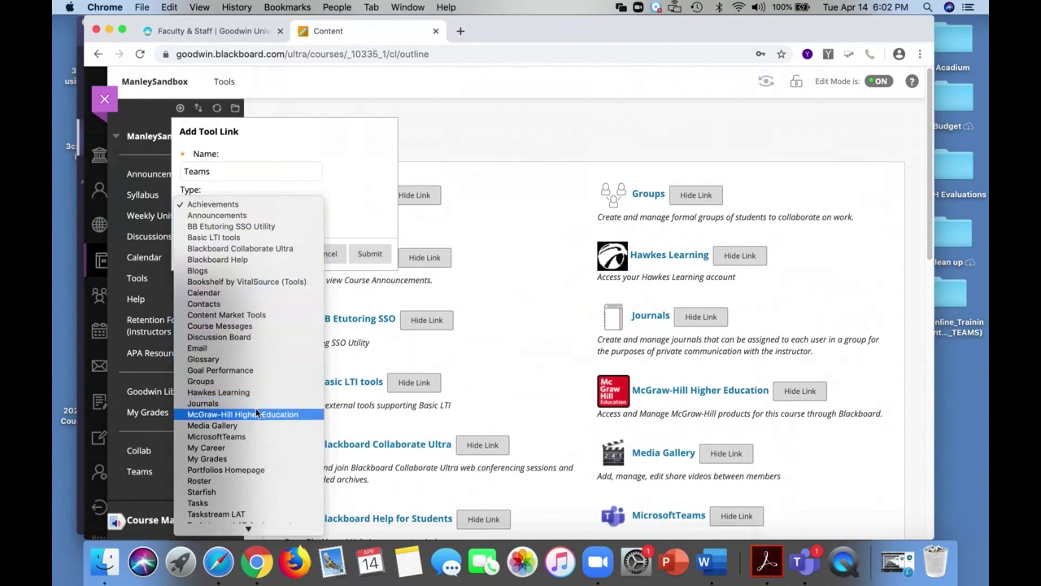
pyautogui.click(244, 436)
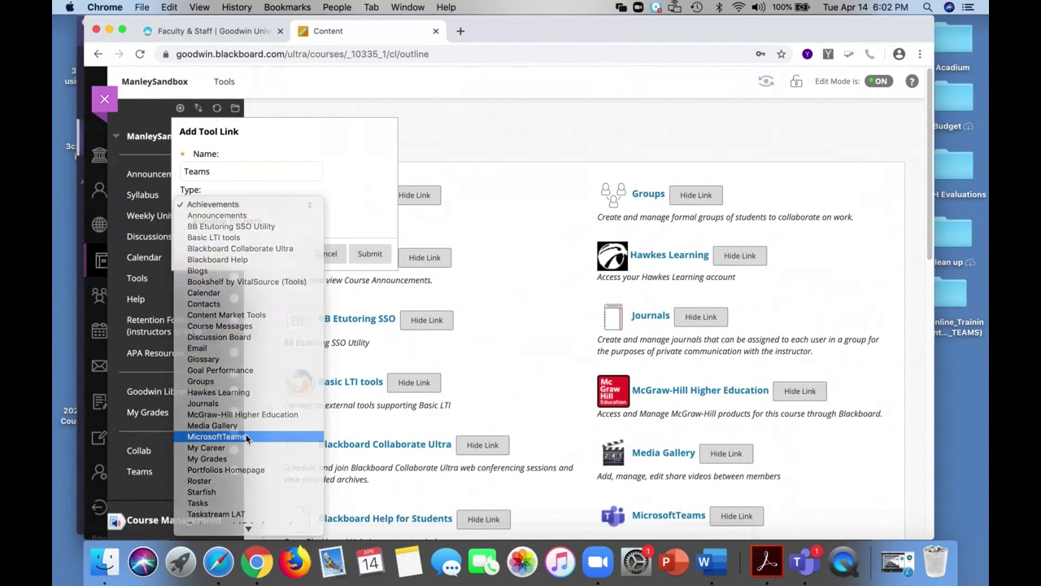
pyautogui.click(222, 222)
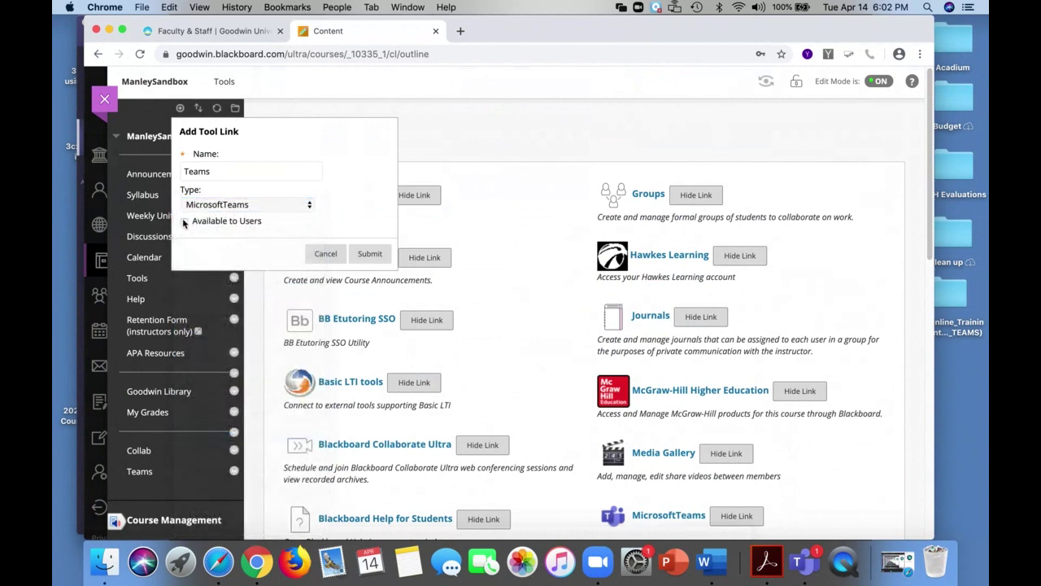
# Step: Submit the Teams link, move it under Calendar, and open it to the Teams welcome page
pyautogui.click(370, 254)
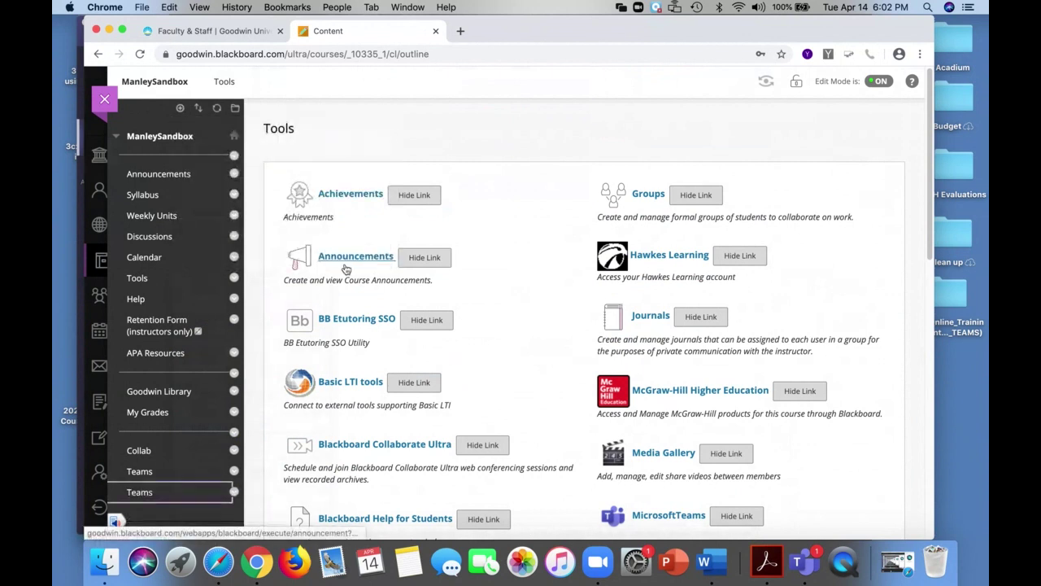
pyautogui.moveTo(121, 498); pyautogui.dragTo(122, 279)
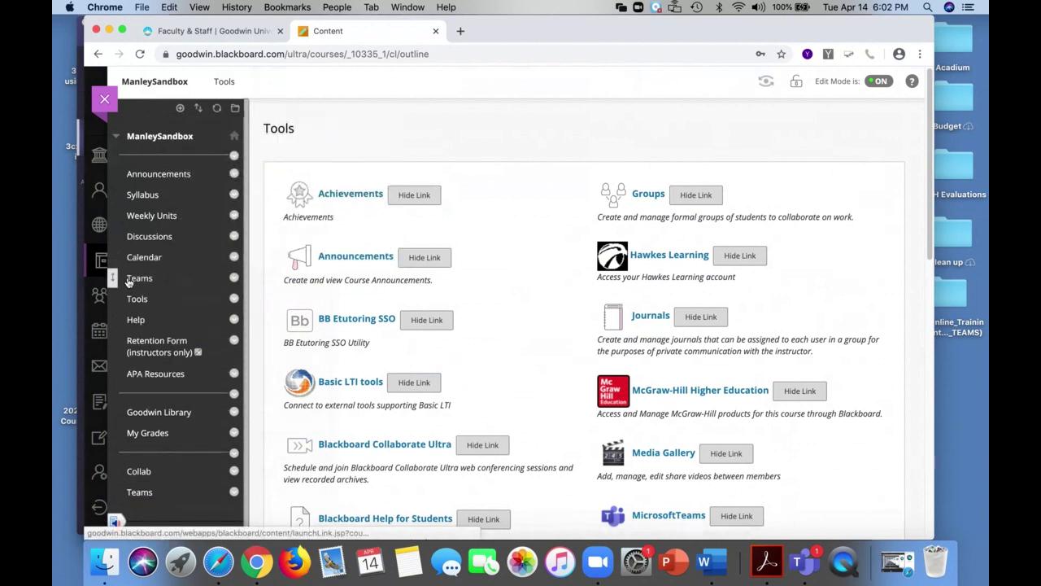
pyautogui.click(139, 278)
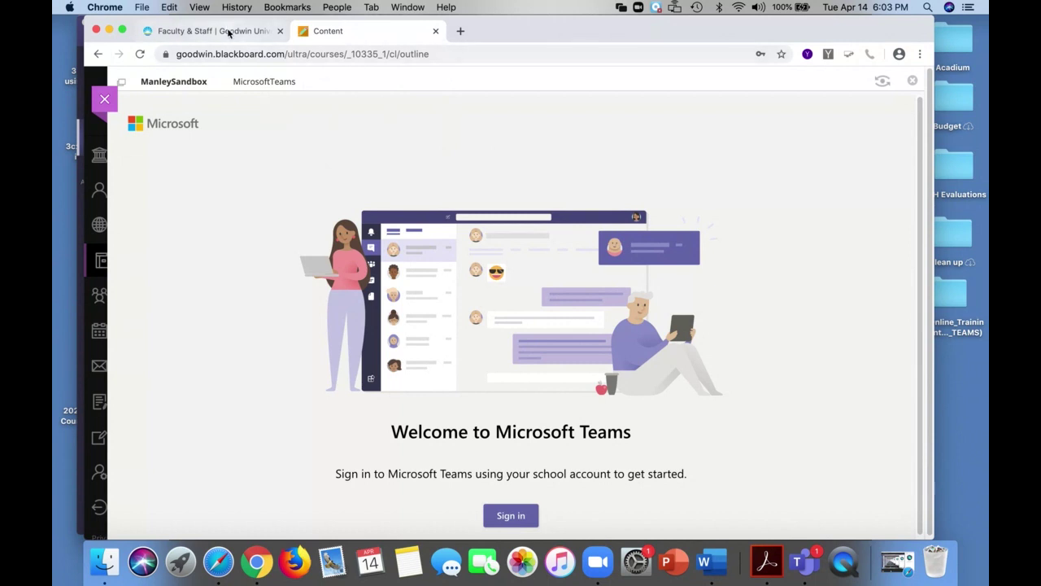
# Step: Bring Teams forward, open and dismiss the ADvanced Test team options, then go to Assignments
pyautogui.click(110, 31)
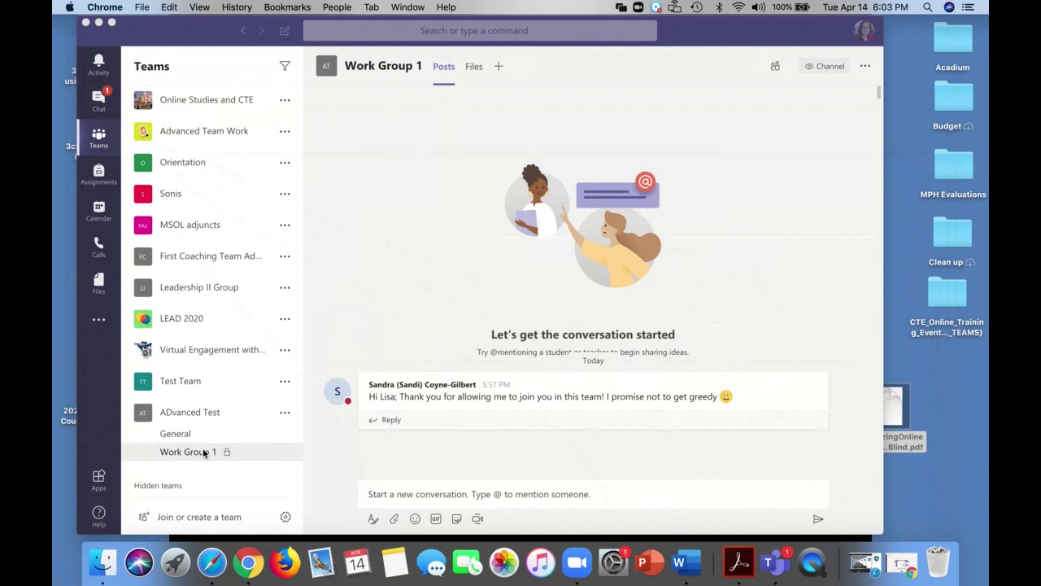
pyautogui.click(286, 414)
pyautogui.click(286, 414)
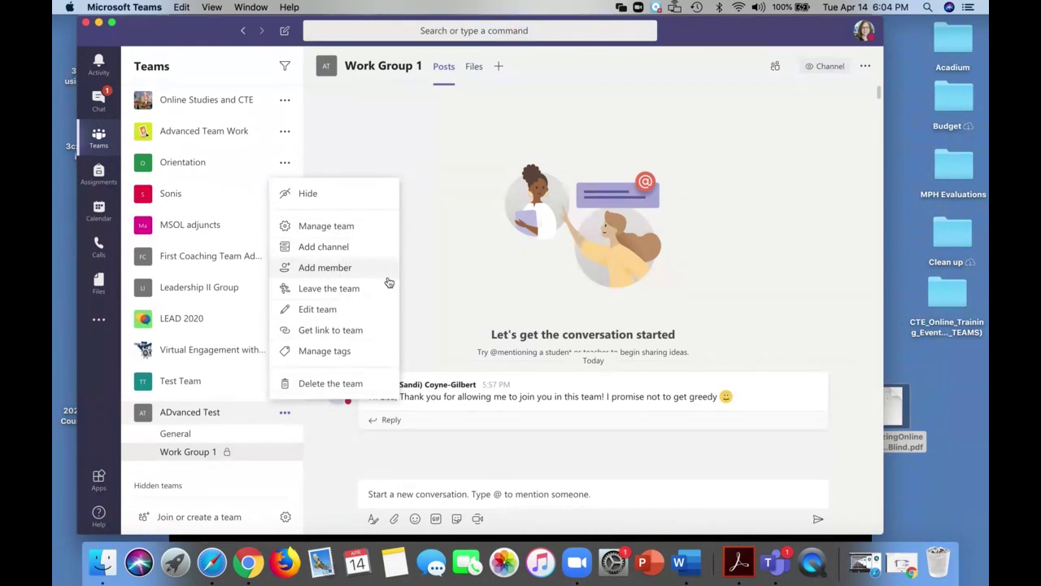
pyautogui.click(370, 130)
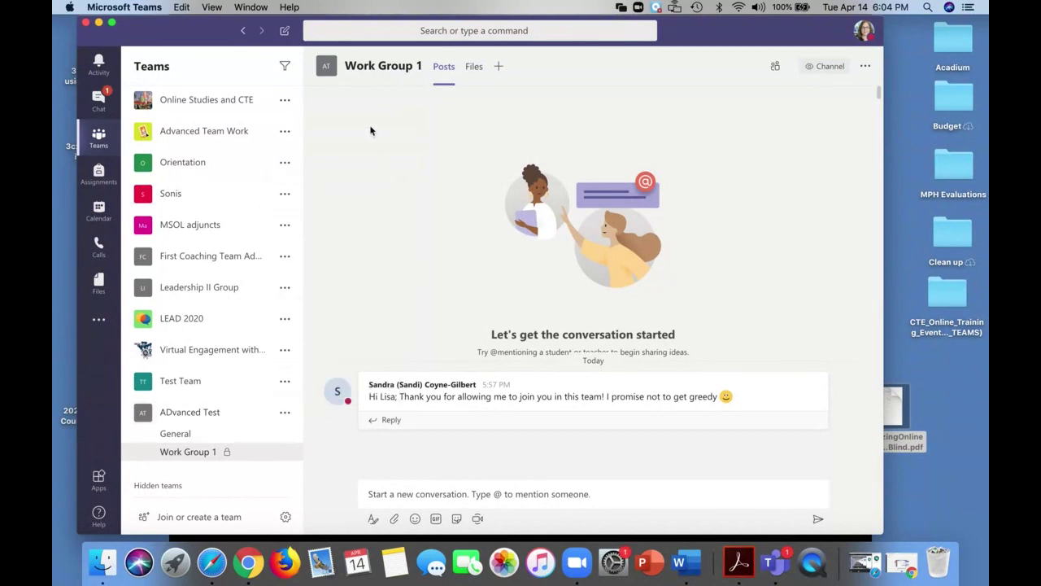
pyautogui.click(103, 173)
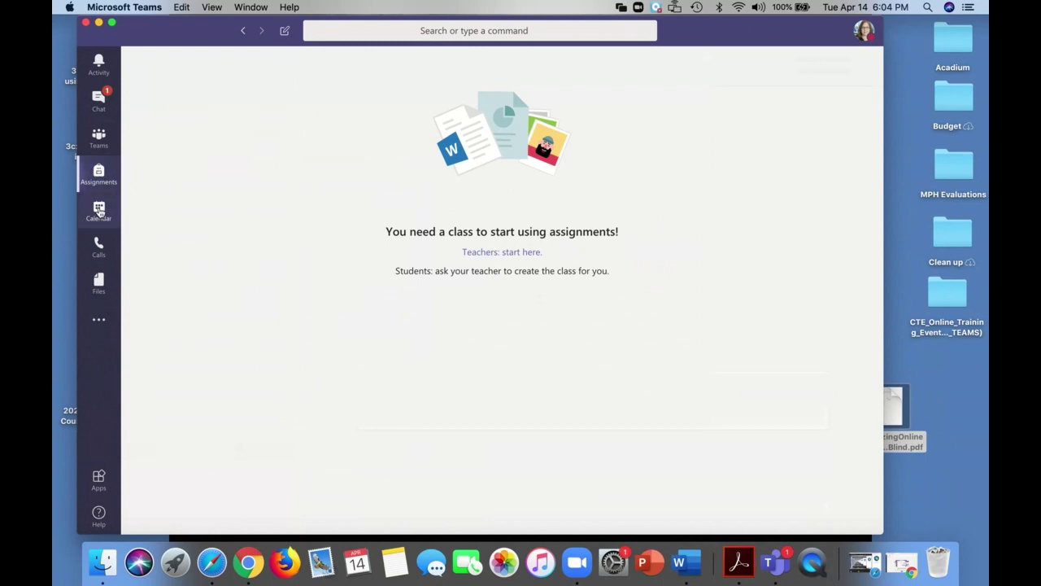
# Step: Open the Teams calendar and start a new meeting for Apr 14, 2020, 6:30–7:00 PM
pyautogui.click(98, 210)
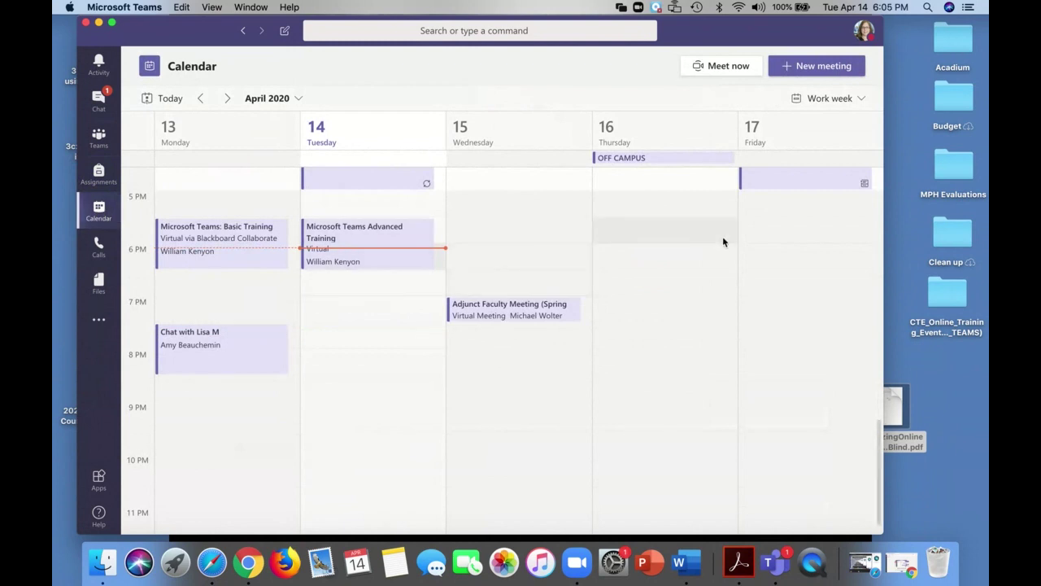
pyautogui.click(802, 69)
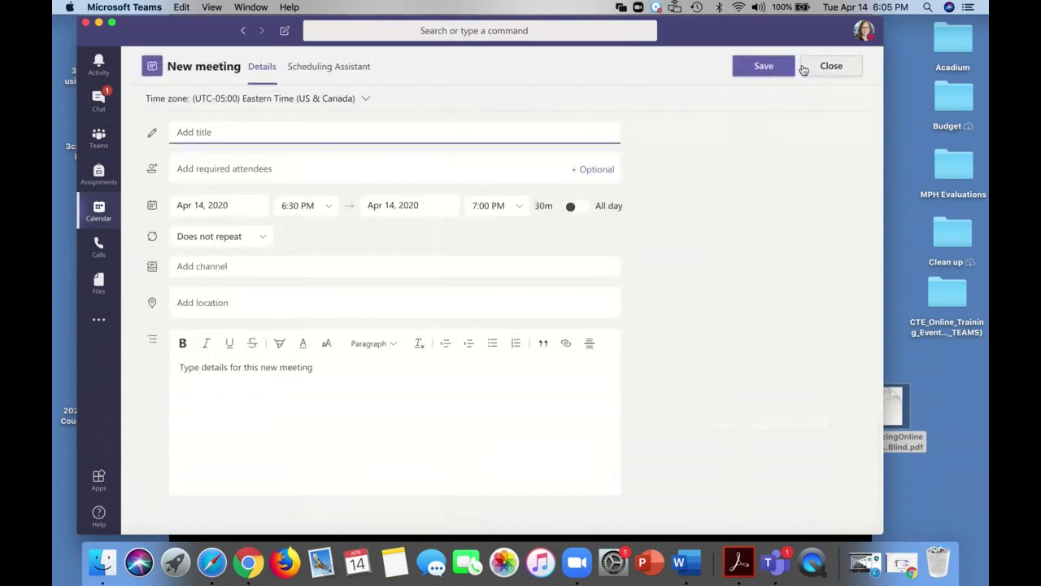
# Step: Title the meeting 'Team meeting' and remove a wrongly added attendee
pyautogui.write('Team meeting')
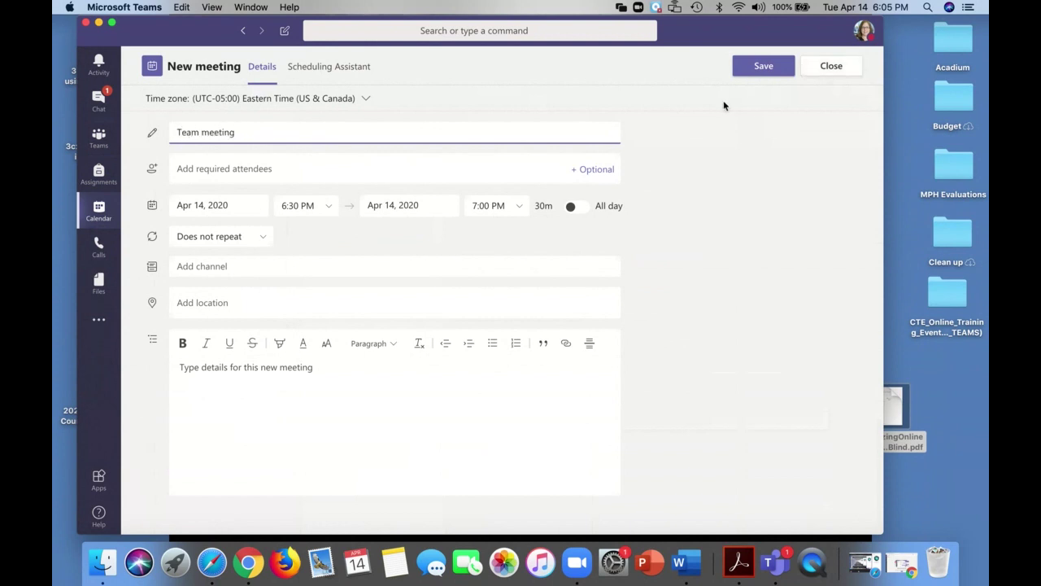
pyautogui.click(430, 169)
pyautogui.write('sandi')
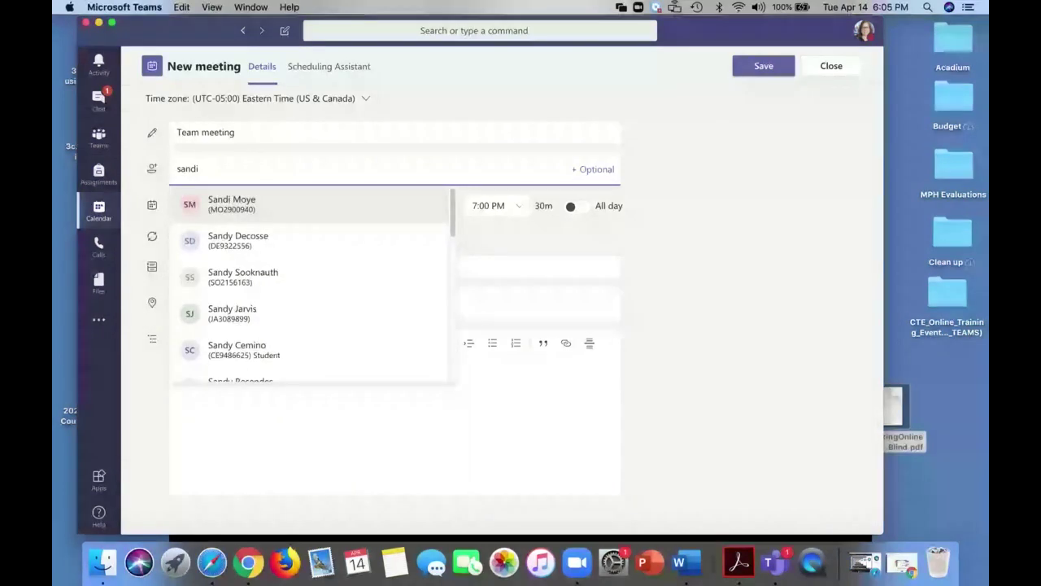
pyautogui.press('Return')
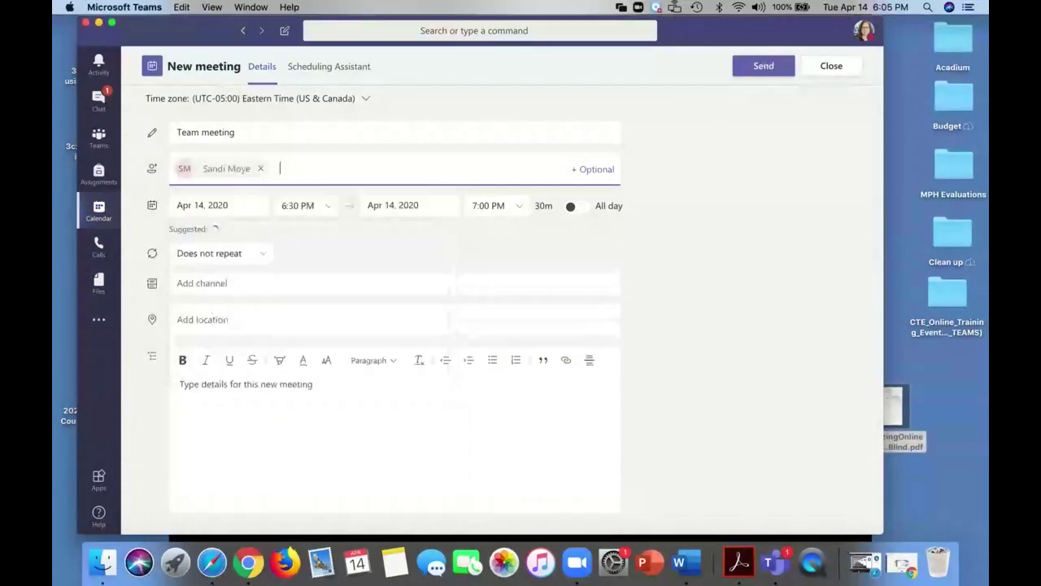
pyautogui.click(260, 168)
# Step: Add the two intended colleagues as required attendees and keep the meeting non-repeating
pyautogui.write('san')
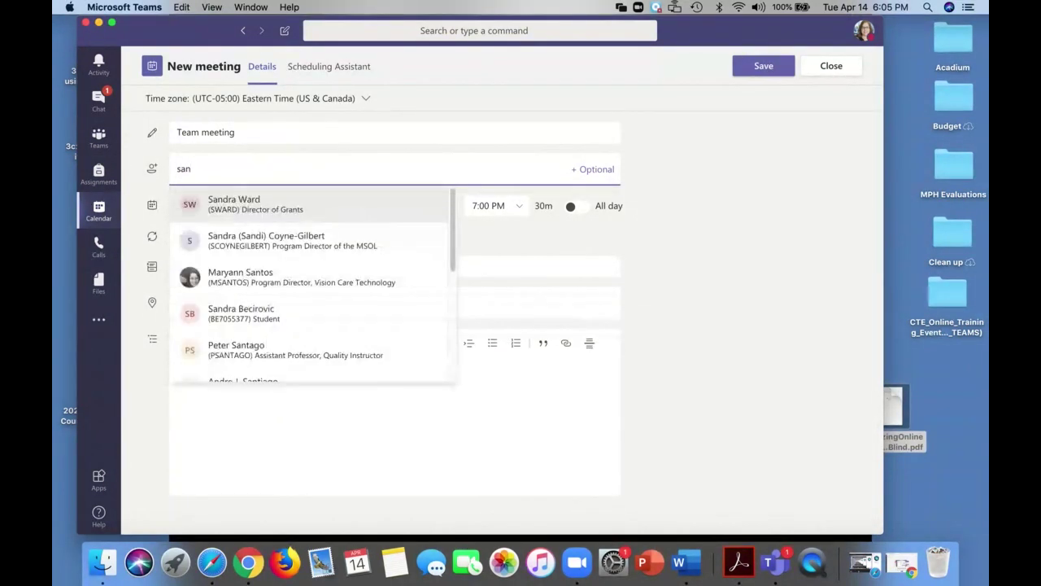
pyautogui.click(241, 237)
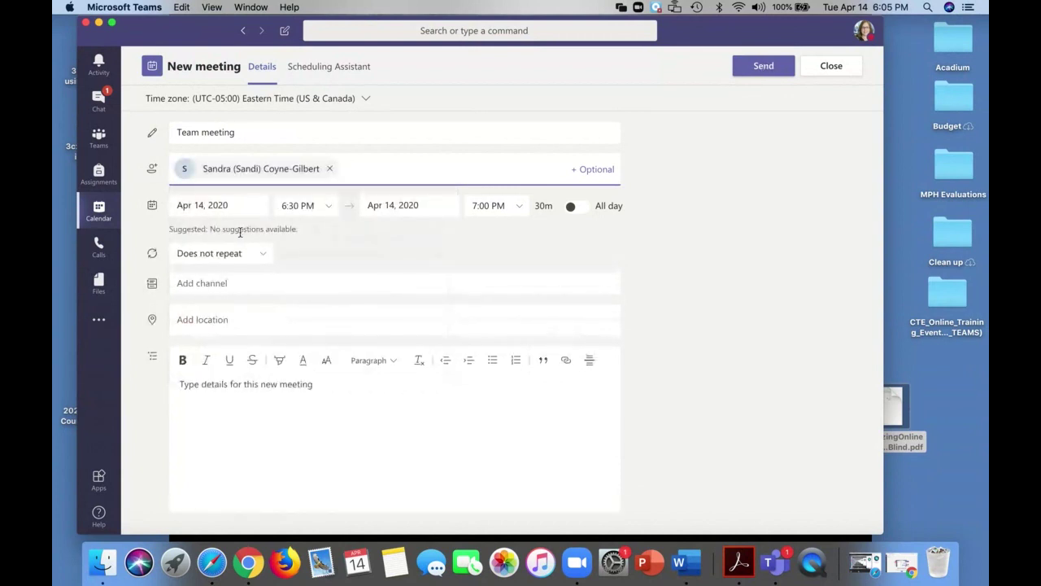
pyautogui.write('bru')
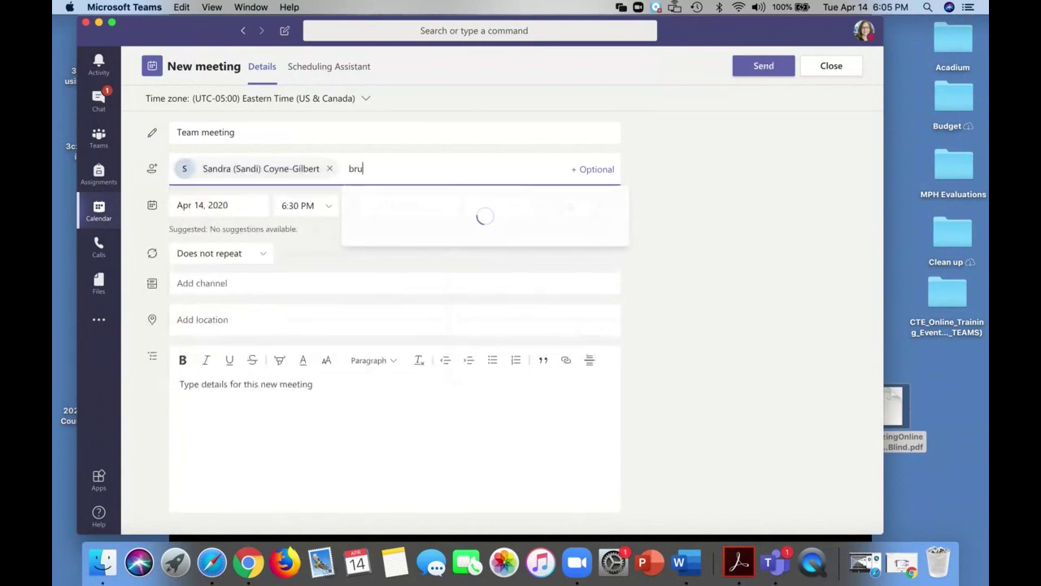
pyautogui.press('Return')
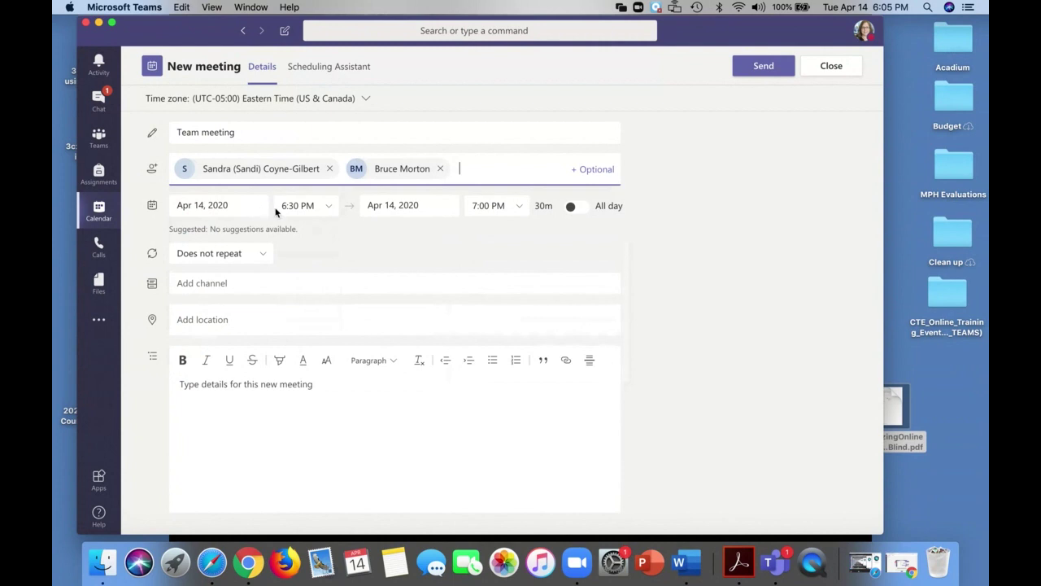
pyautogui.click(270, 256)
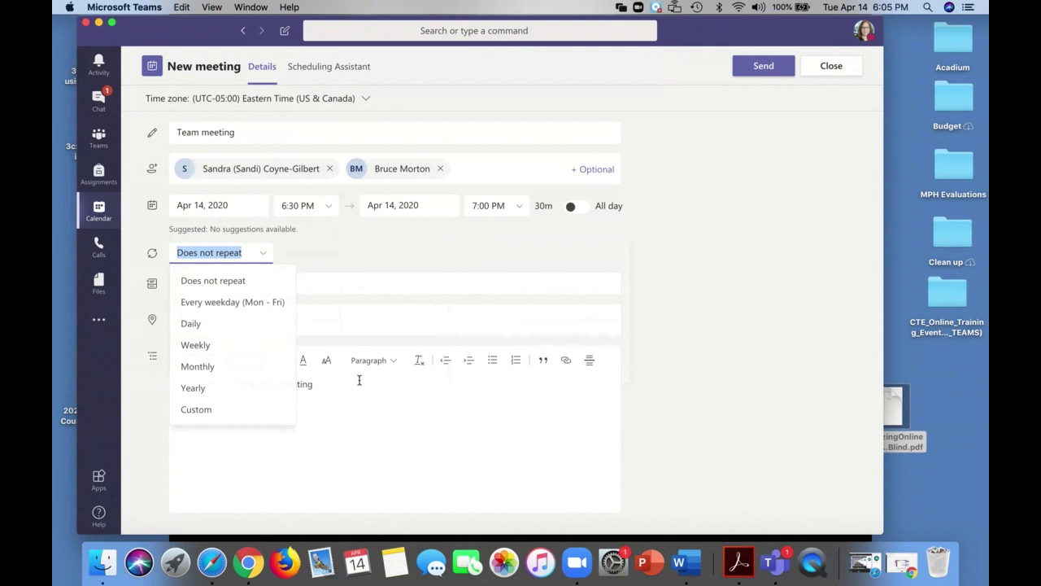
pyautogui.click(396, 271)
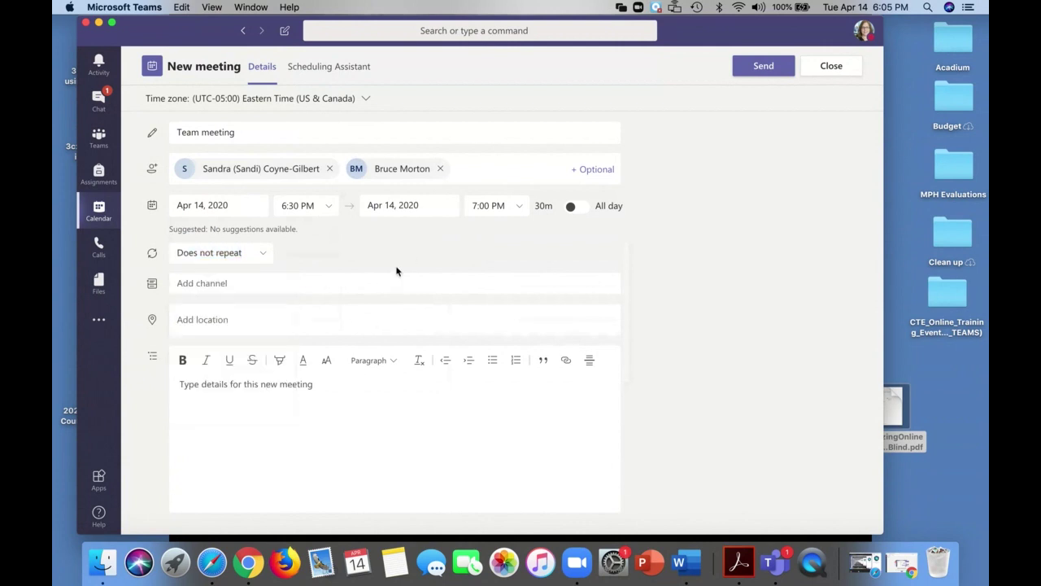
# Step: Set the meeting to post in the ADvanced Test team's General channel
pyautogui.click(272, 284)
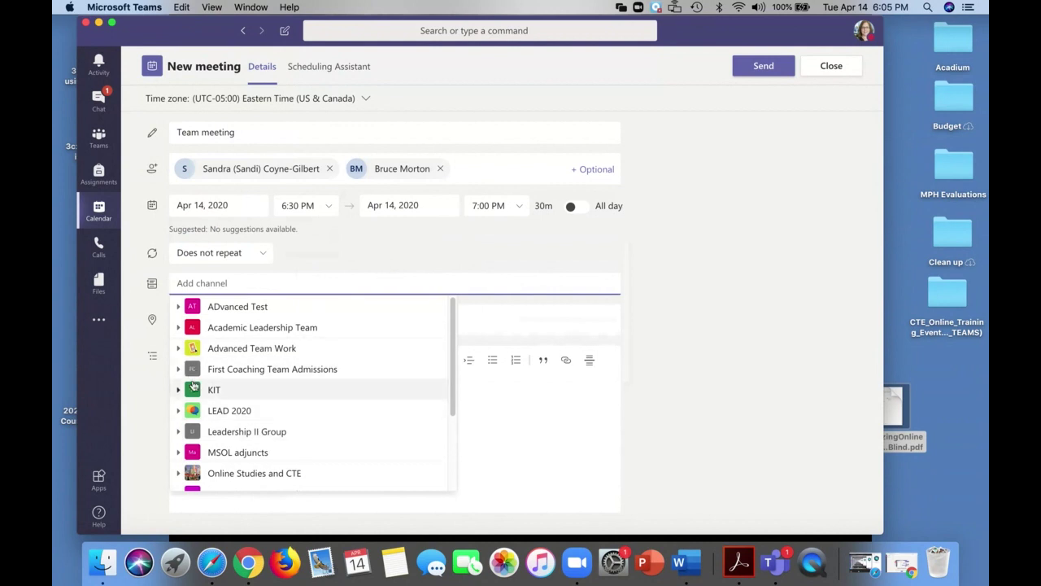
pyautogui.scroll(-3, 193, 384)
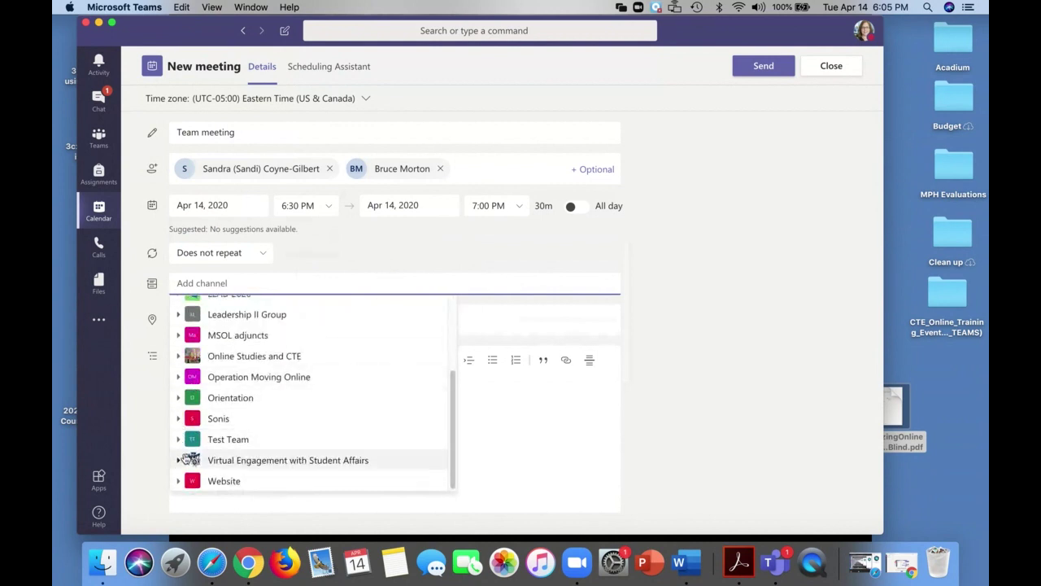
pyautogui.scroll(2, 193, 439)
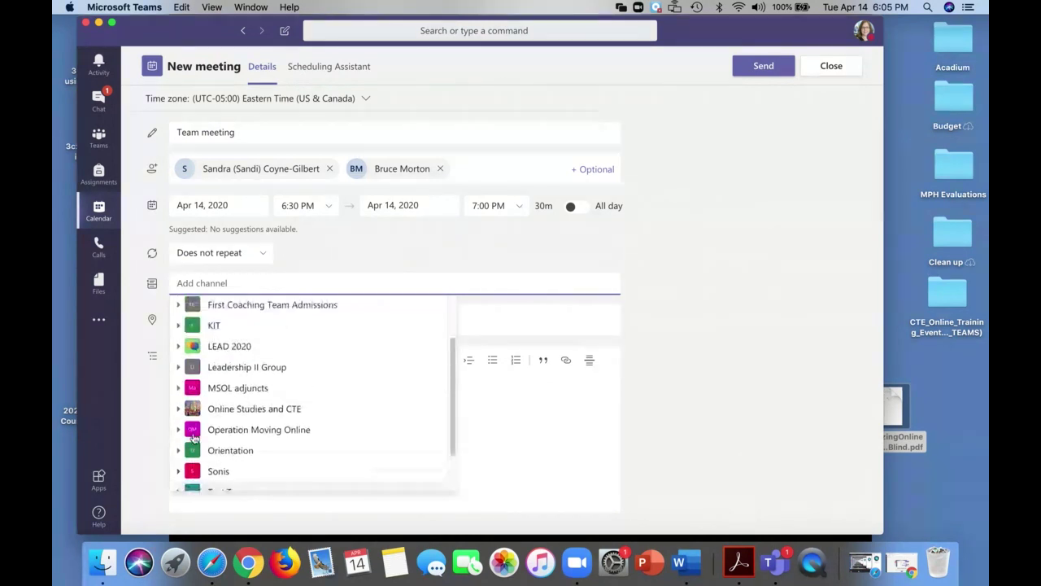
pyautogui.scroll(3, 194, 438)
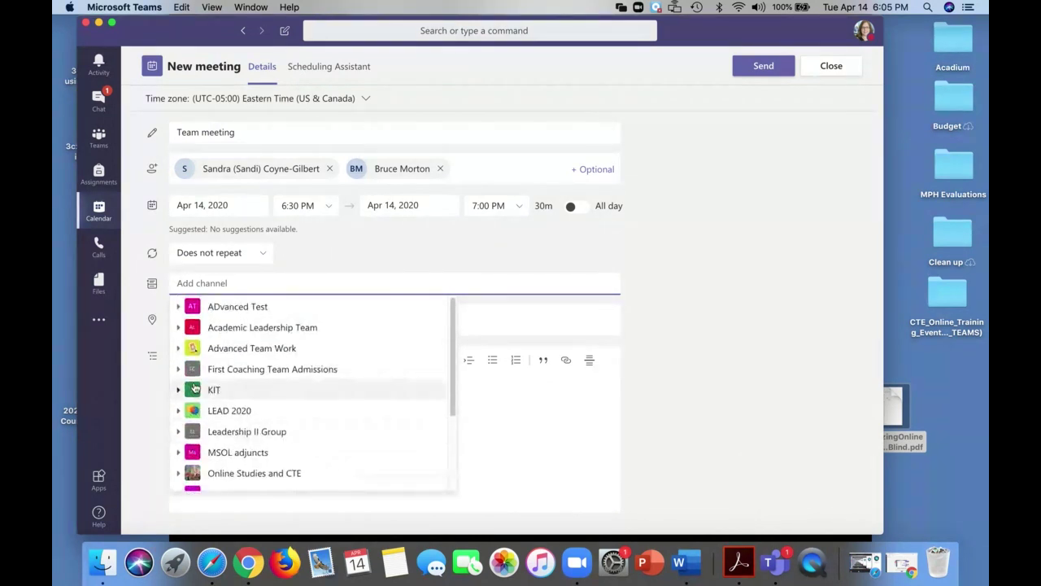
pyautogui.click(178, 306)
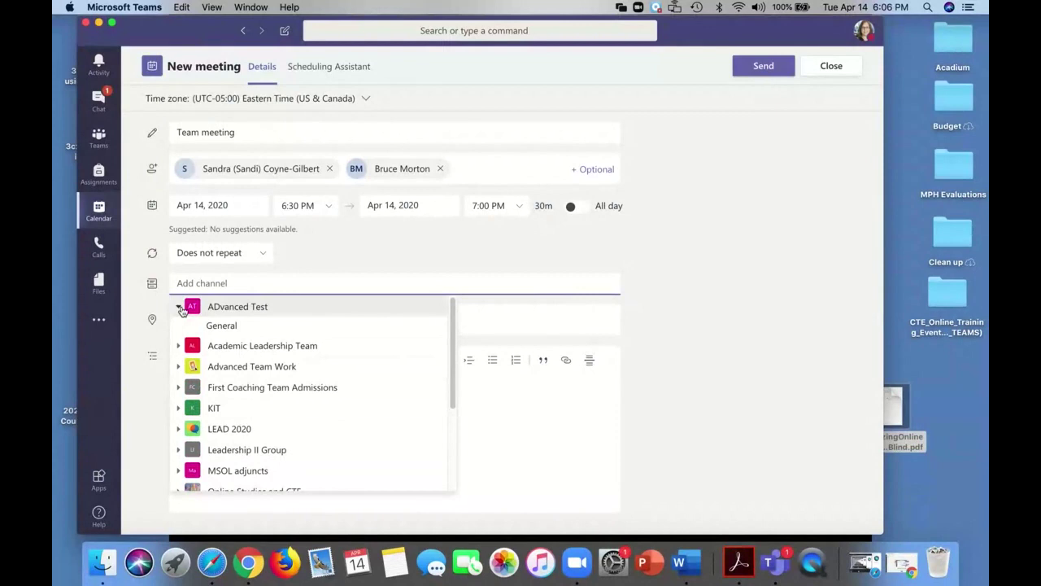
pyautogui.click(222, 326)
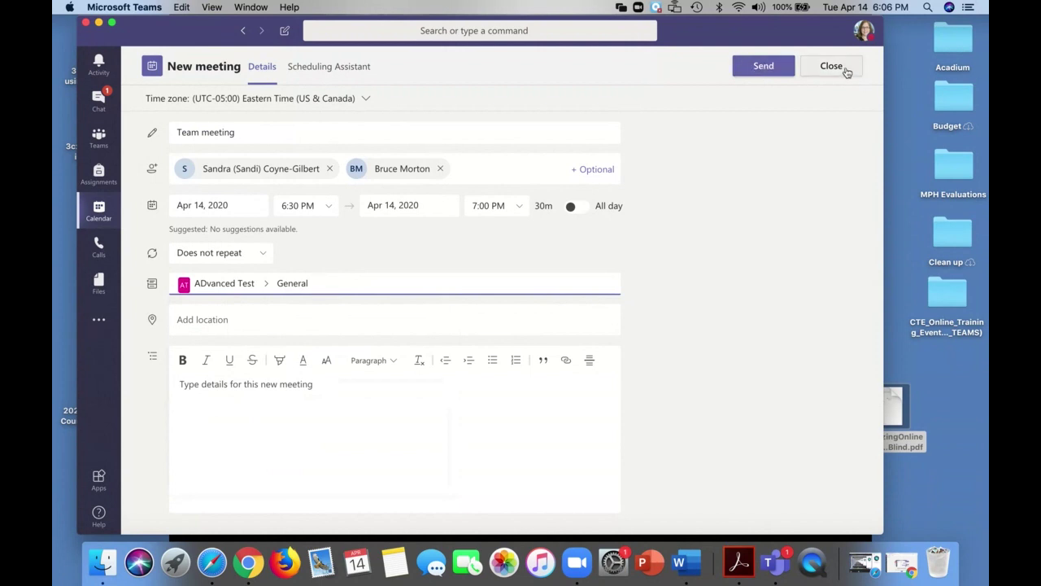
# Step: Send the Team meeting for Tuesday the 14th at 6:30 PM, then return to the Collaborate window
pyautogui.click(763, 71)
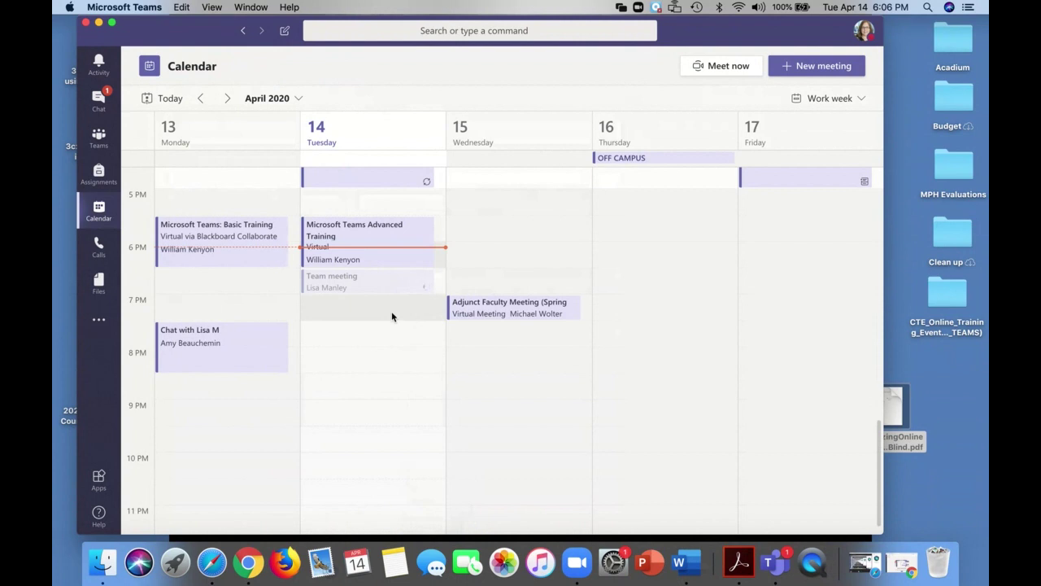
pyautogui.moveTo(371, 279); pyautogui.dragTo(429, 286)
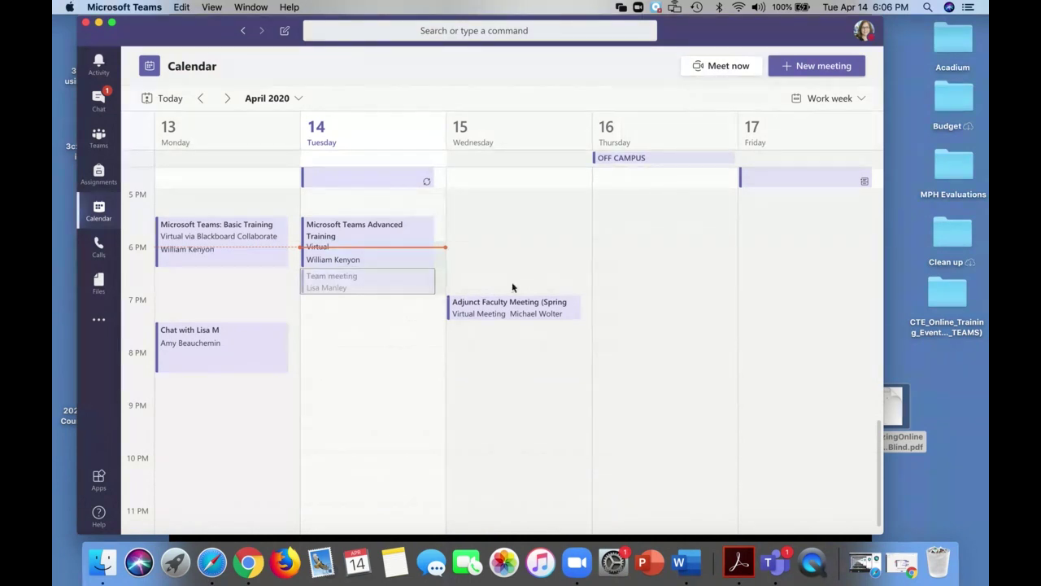
pyautogui.click(873, 550)
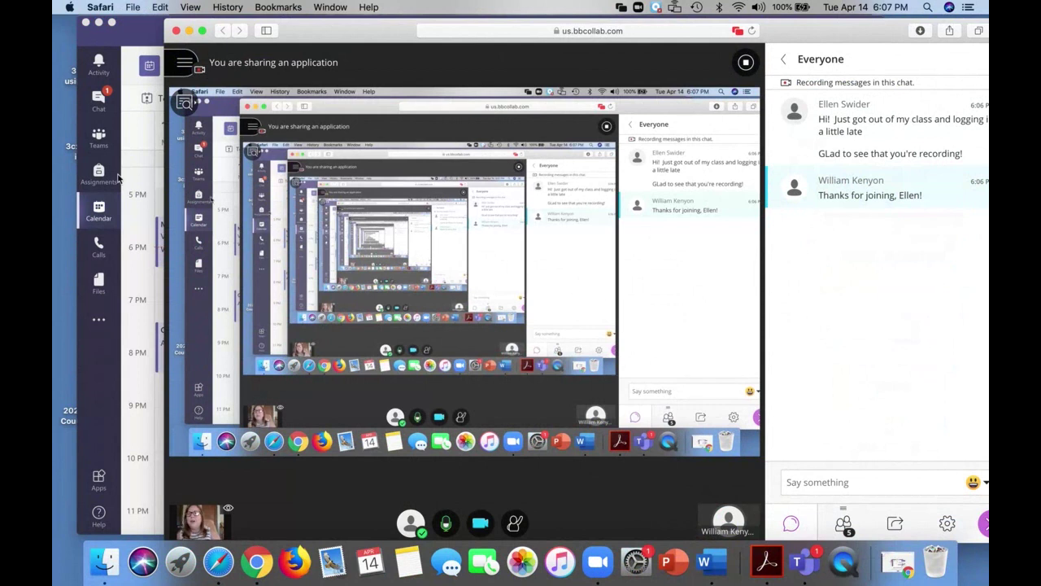
# Step: Bring the Teams calendar, showing the sent meeting on Tuesday the 14th, back in front
pyautogui.click(128, 77)
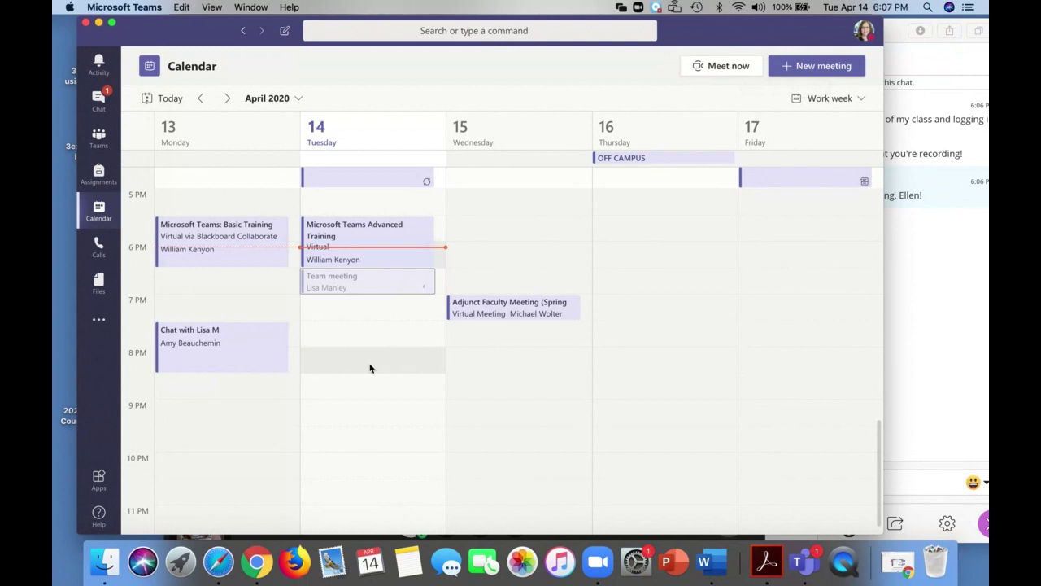
# Step: Open Calls and look through the Speed dial contacts and their availability statuses
pyautogui.click(99, 247)
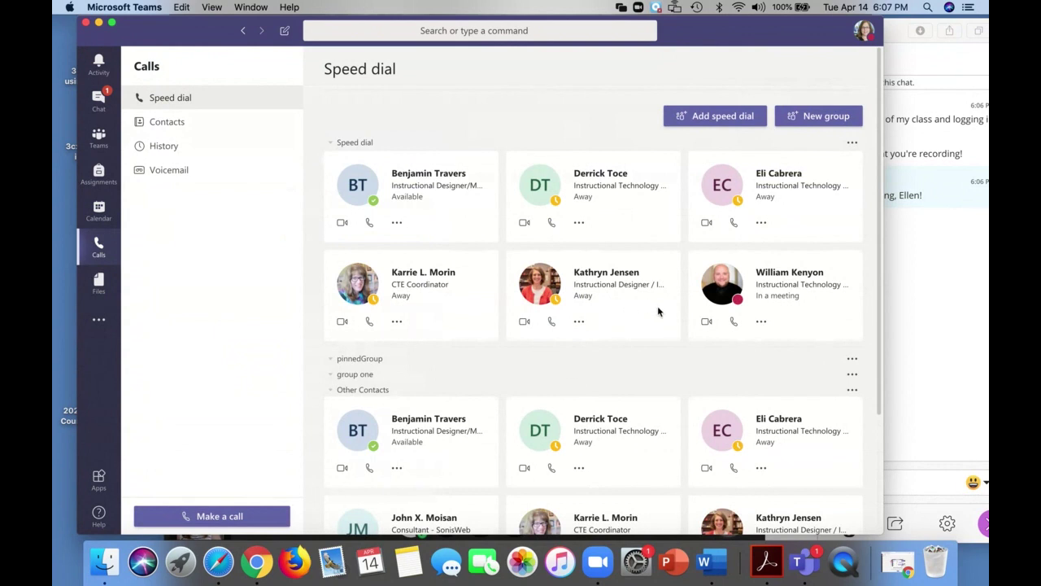
pyautogui.scroll(-5, 659, 310)
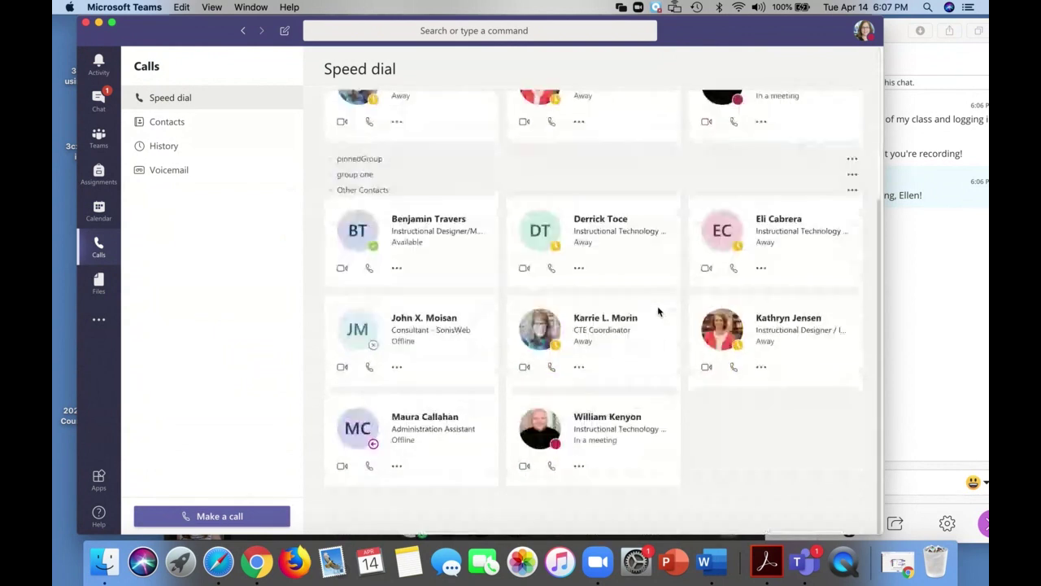
pyautogui.scroll(5, 658, 311)
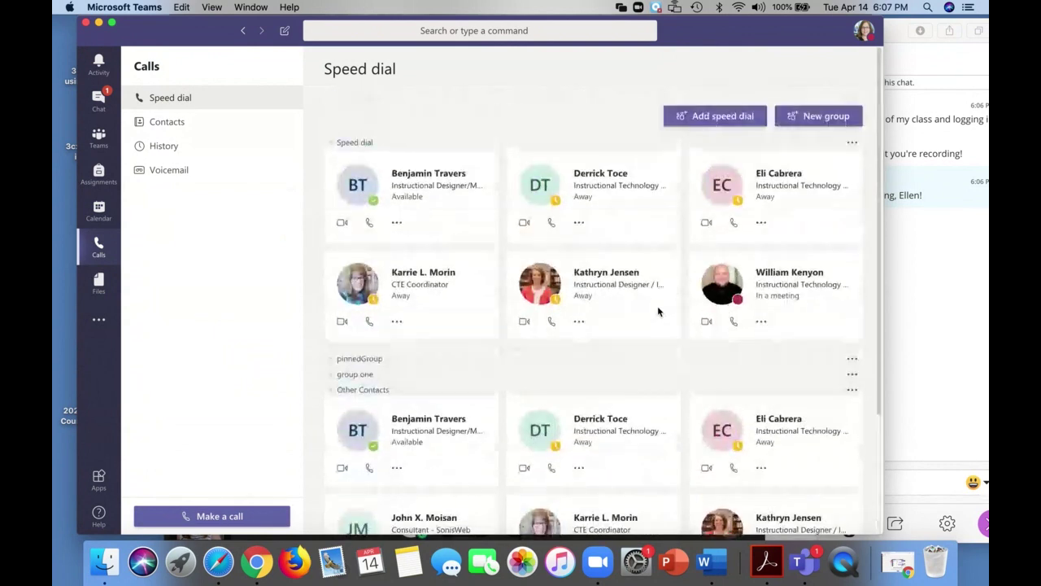
# Step: Search for the program director by name and add them as a seventh speed-dial contact
pyautogui.click(726, 118)
pyautogui.write('sand')
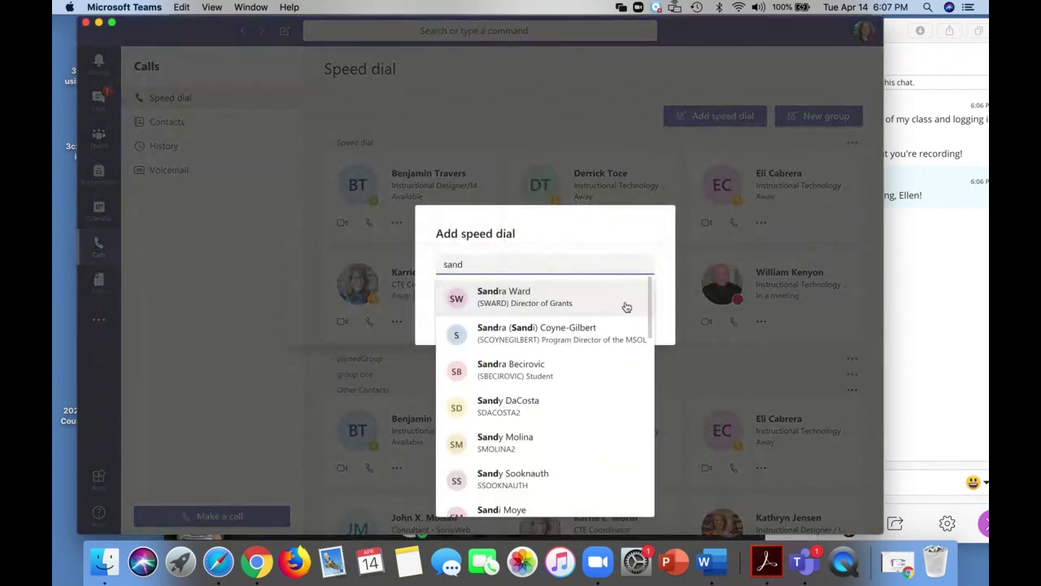
pyautogui.click(609, 332)
pyautogui.click(637, 299)
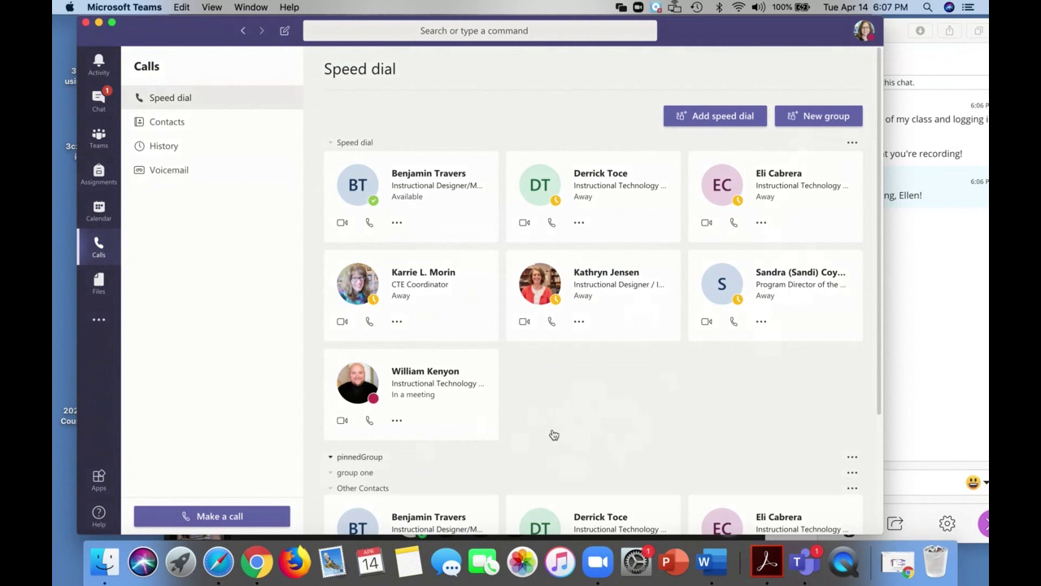
pyautogui.scroll(-5, 581, 409)
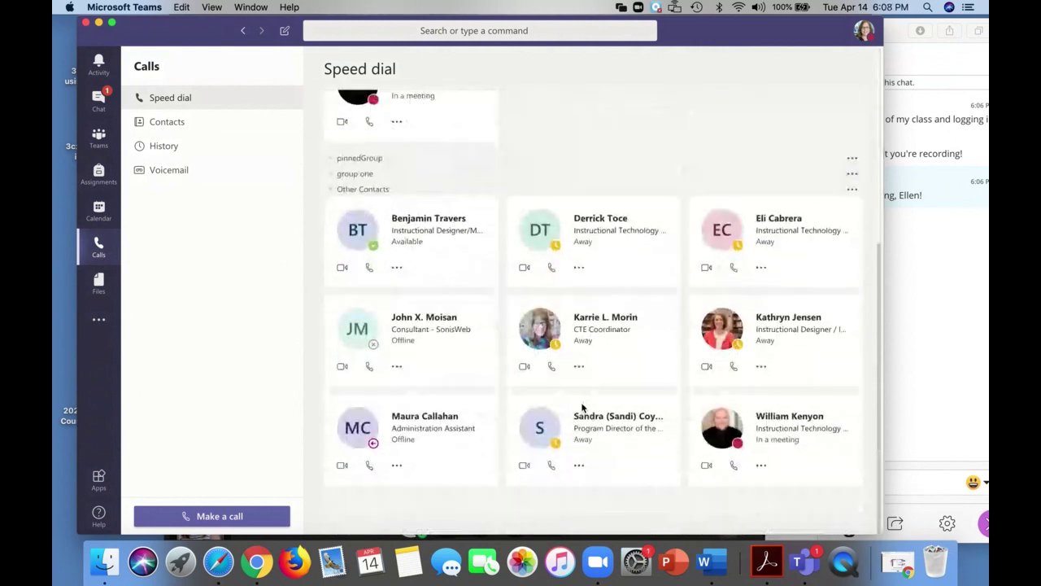
pyautogui.scroll(5, 581, 407)
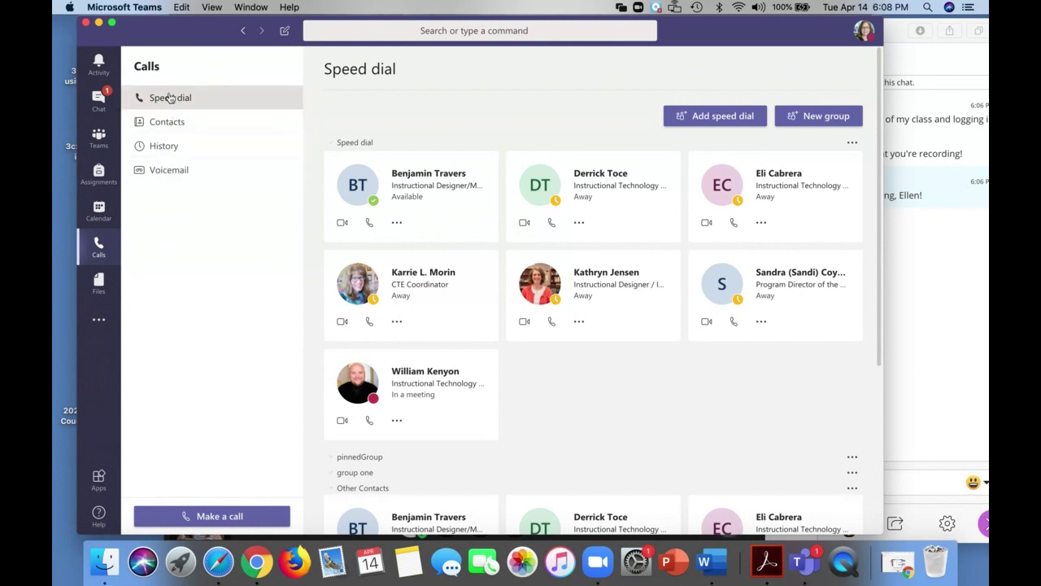
pyautogui.click(175, 124)
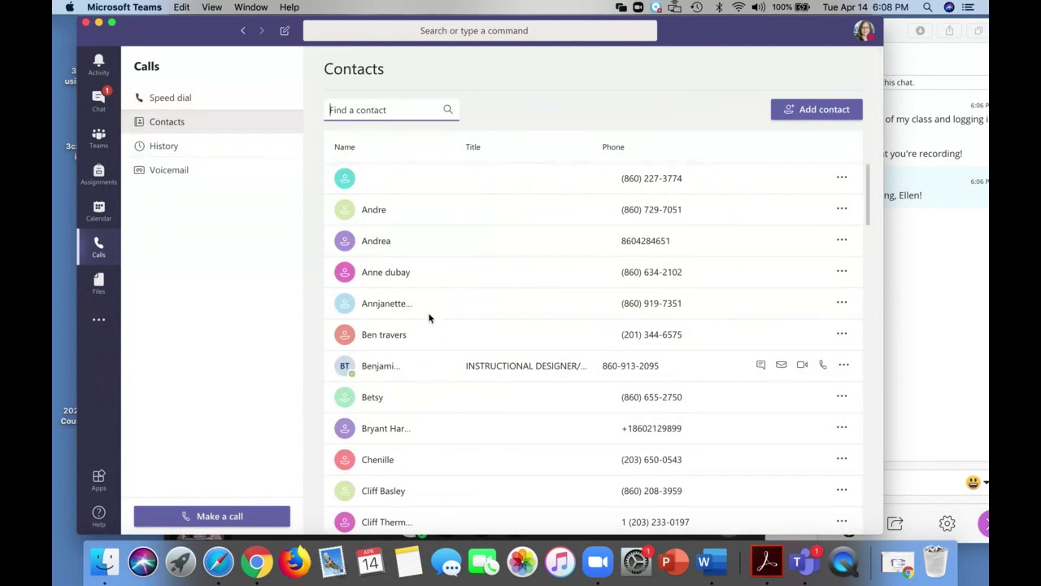
pyautogui.click(161, 151)
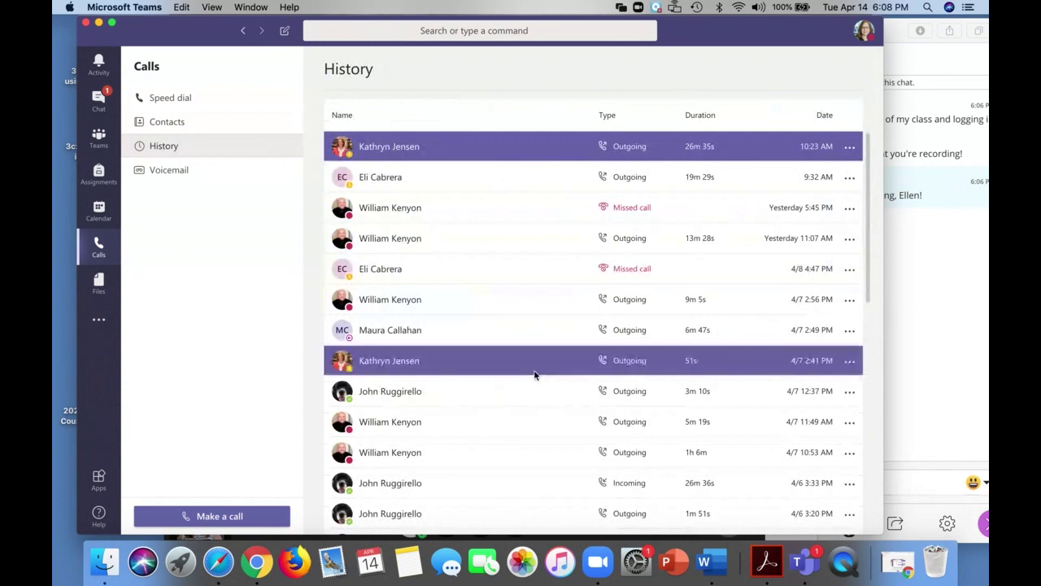
pyautogui.scroll(-3, 534, 372)
pyautogui.scroll(-10, 535, 374)
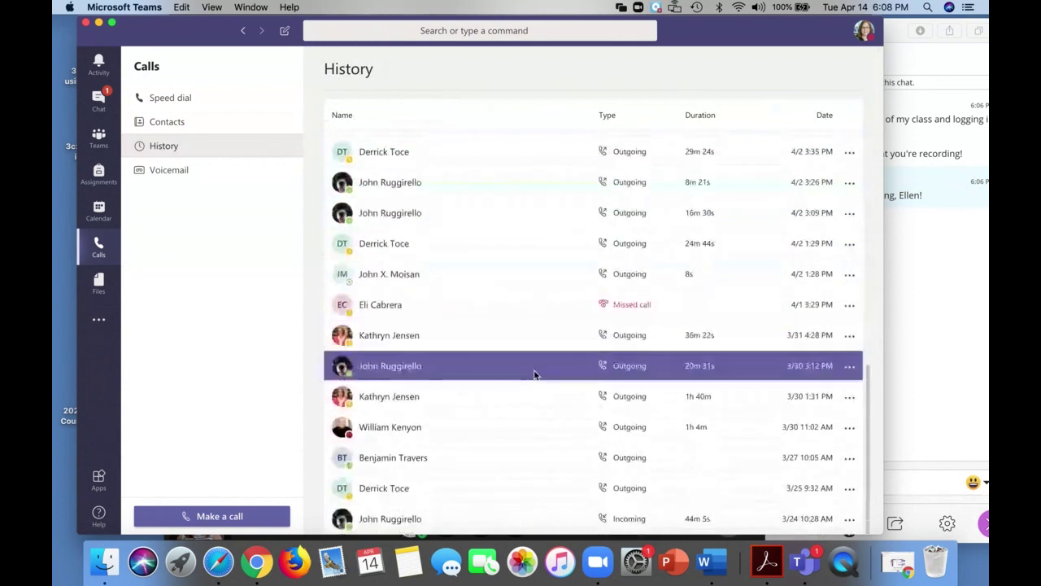
pyautogui.press('Home')
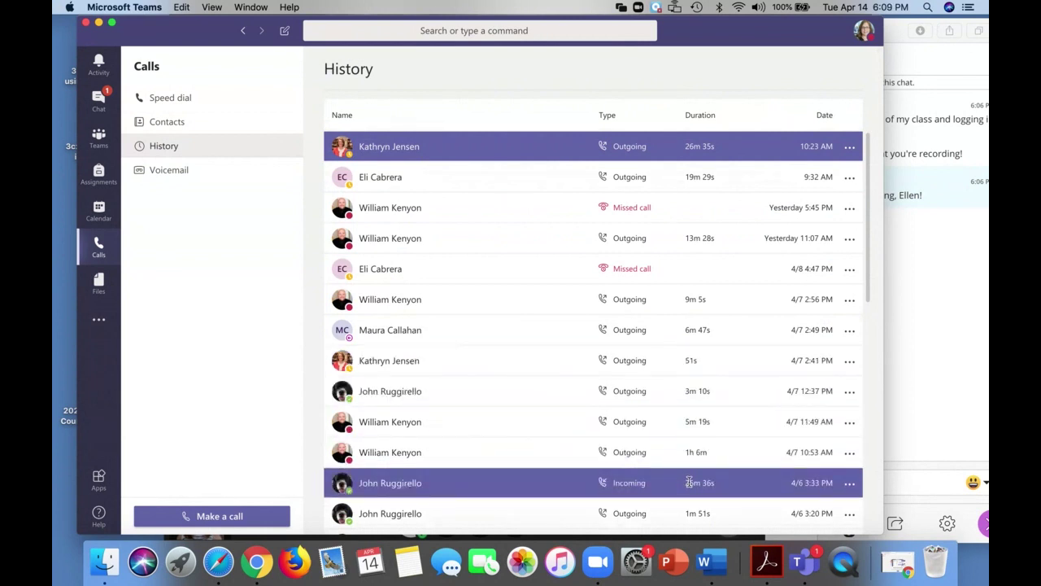
pyautogui.scroll(-2, 691, 358)
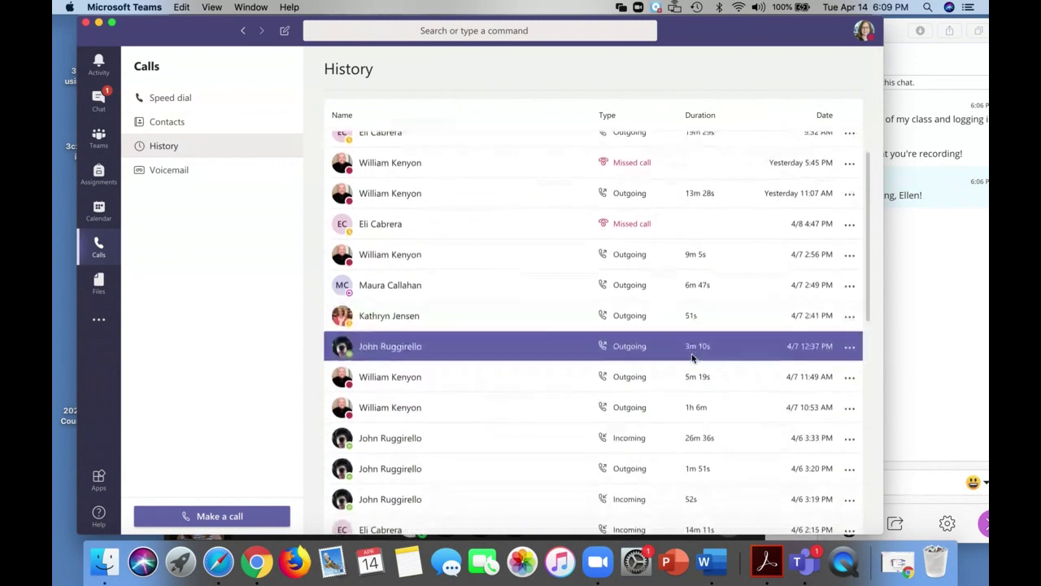
pyautogui.scroll(2, 693, 358)
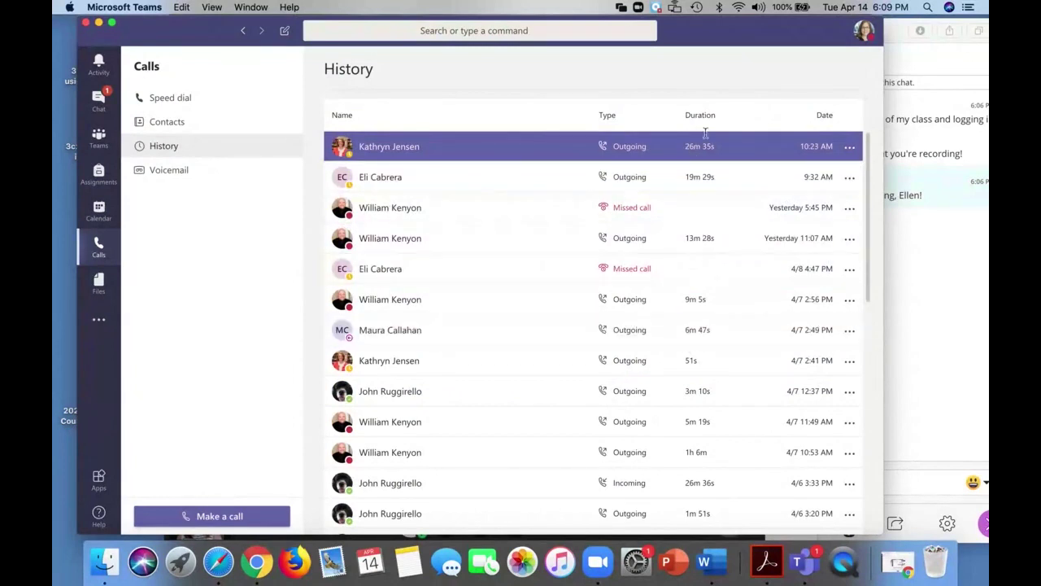
pyautogui.click(181, 173)
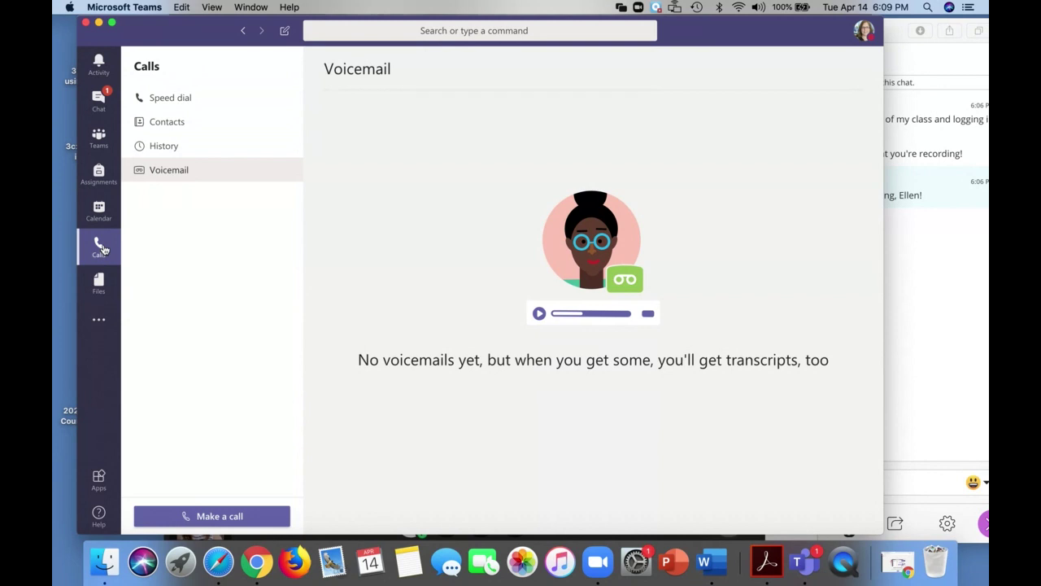
# Step: Show the seven Speed dial contact cards and shift the Teams window left
pyautogui.click(176, 100)
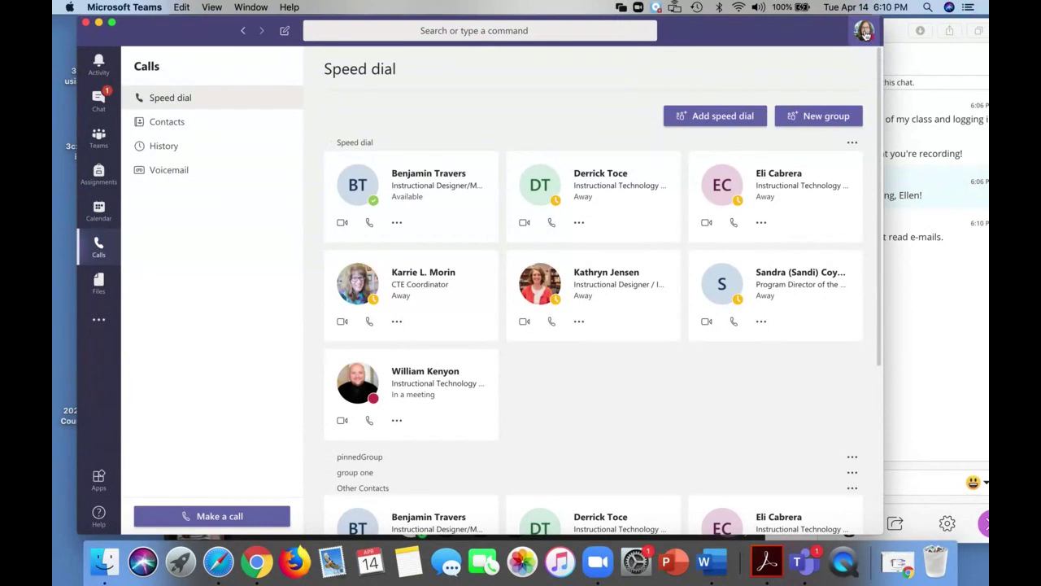
pyautogui.moveTo(786, 29); pyautogui.dragTo(650, 30)
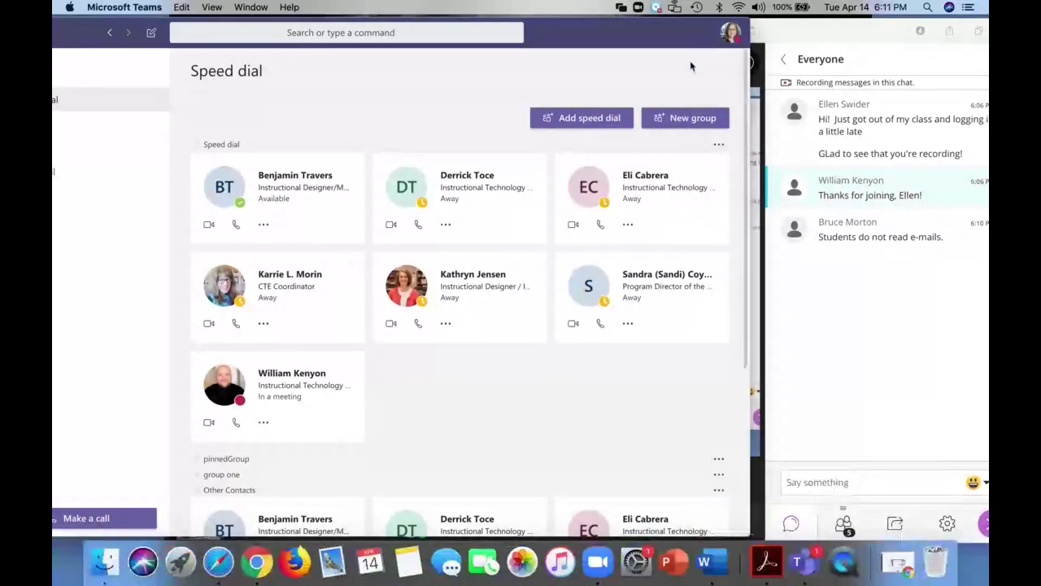
# Step: Nudge the Teams window back right so it sits fully in view over the Collaborate chat
pyautogui.moveTo(672, 33); pyautogui.dragTo(713, 30)
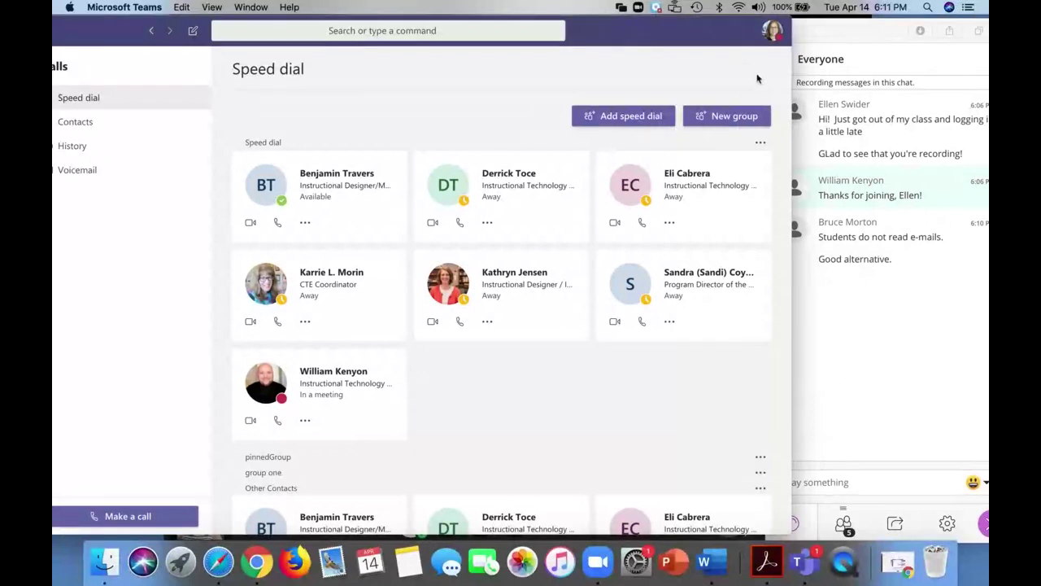
pyautogui.moveTo(688, 33); pyautogui.dragTo(716, 18)
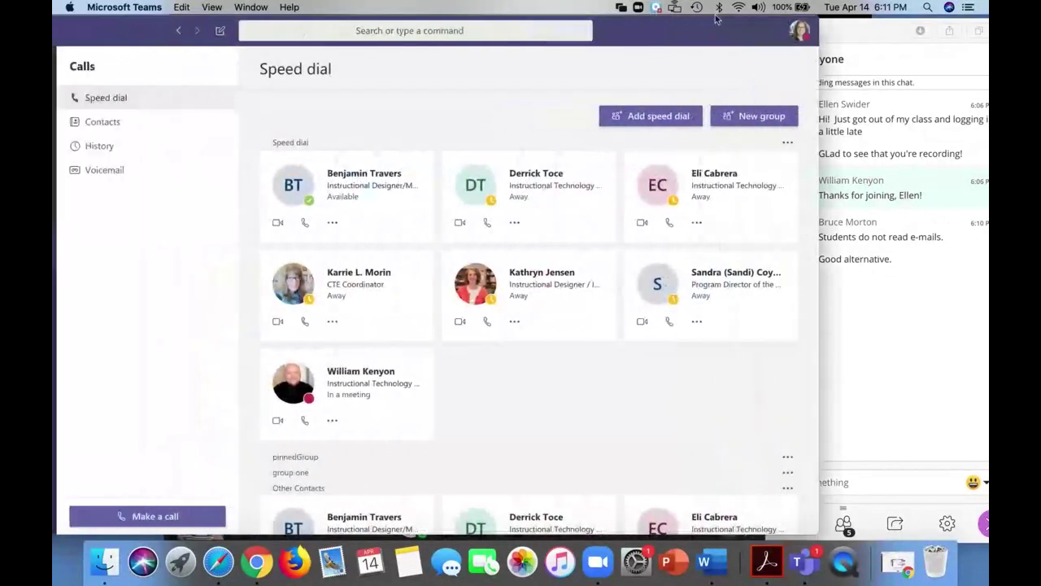
# Step: Open the profile menu, close it, then reopen it showing the In a meeting status
pyautogui.click(802, 33)
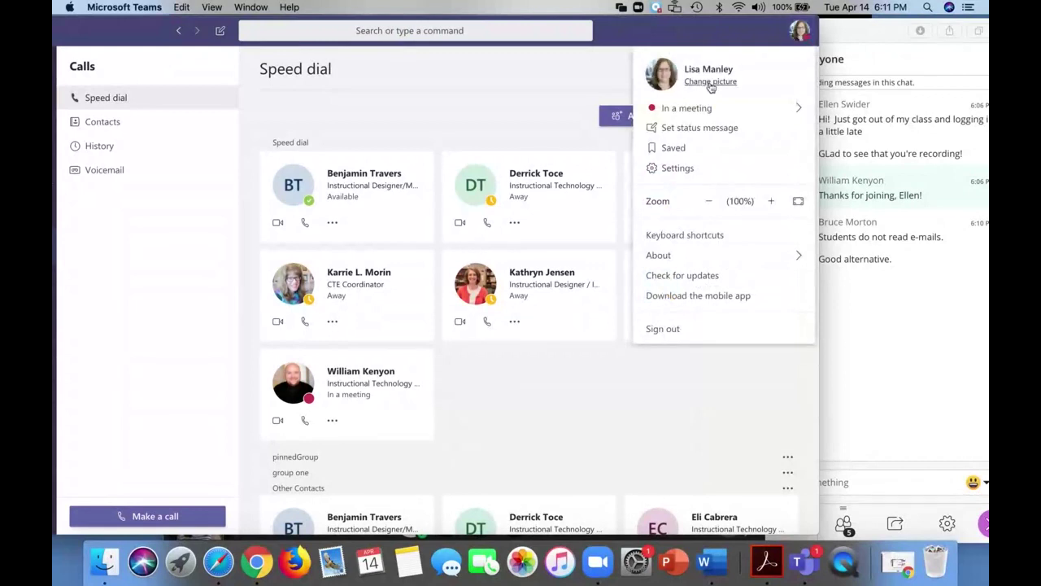
pyautogui.moveTo(705, 104)
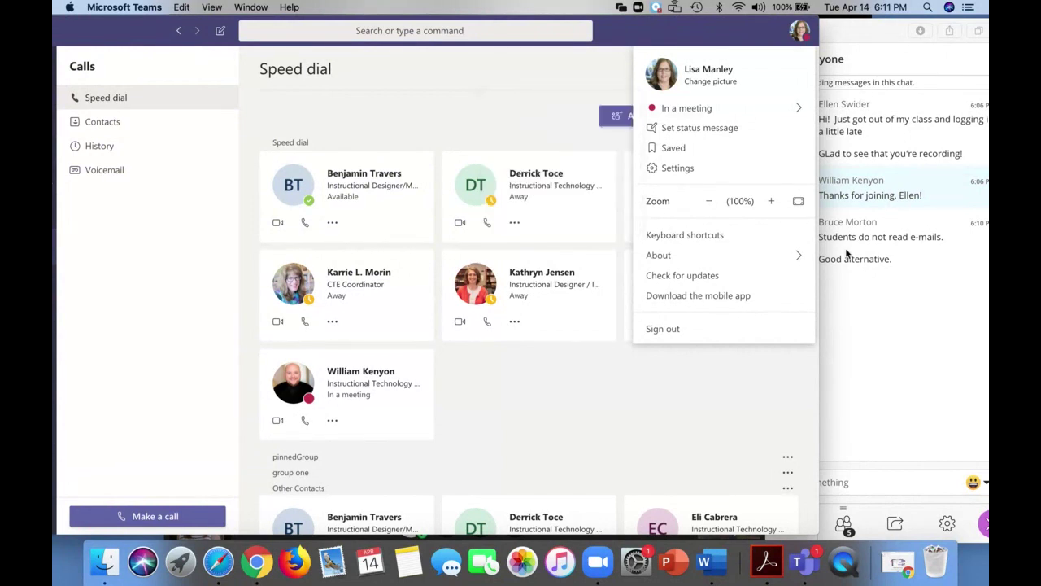
pyautogui.click(723, 41)
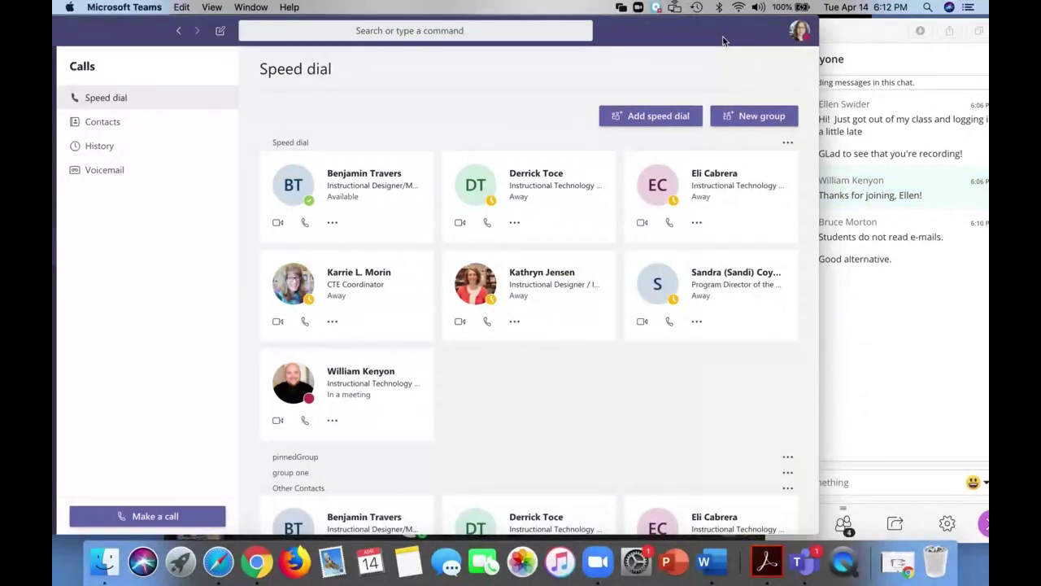
pyautogui.click(800, 34)
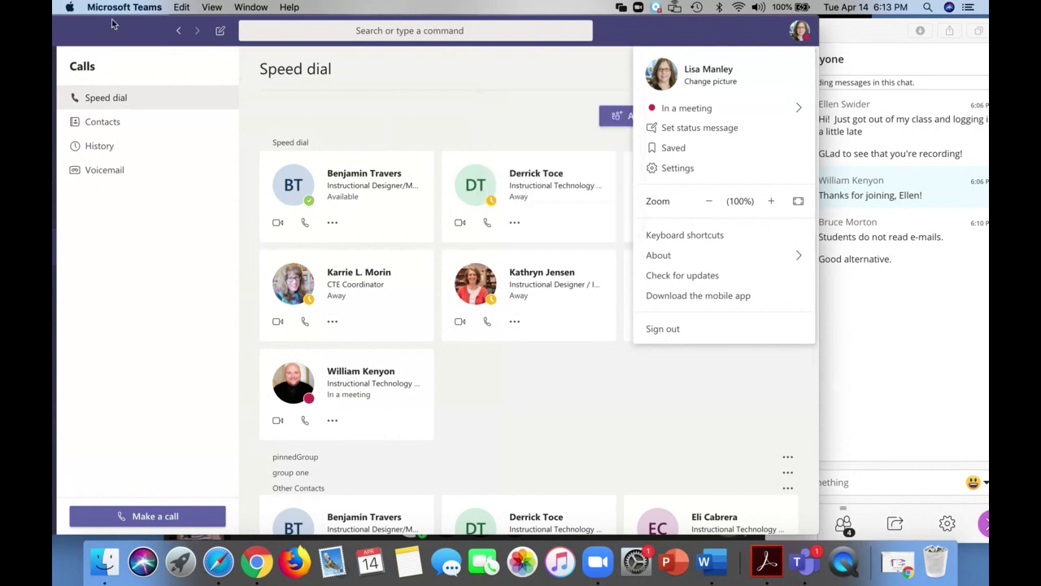
# Step: Reposition the Teams window and show the eight recent documents in Files
pyautogui.moveTo(118, 28); pyautogui.dragTo(204, 24)
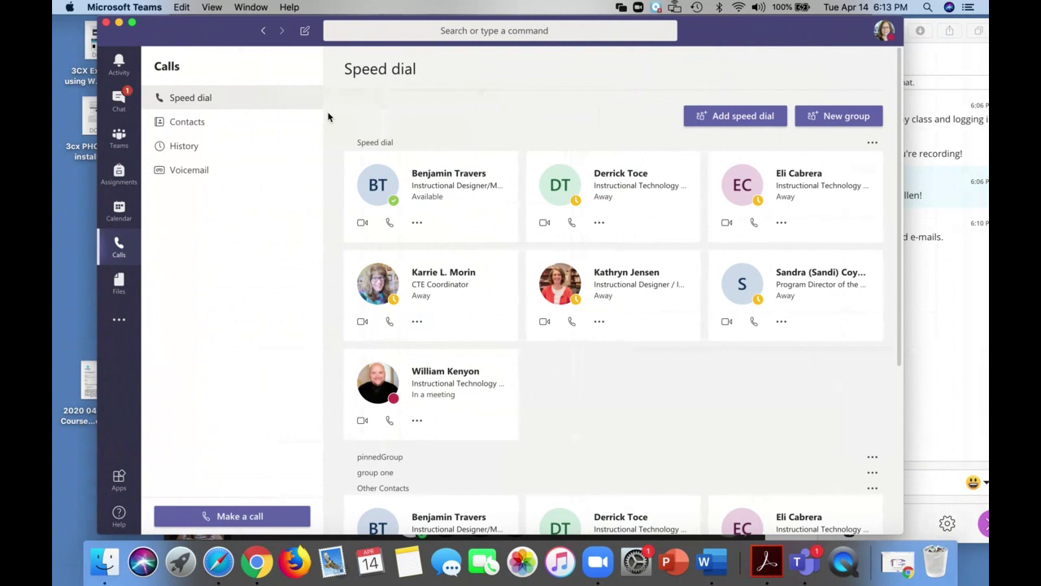
pyautogui.moveTo(205, 39); pyautogui.dragTo(173, 39)
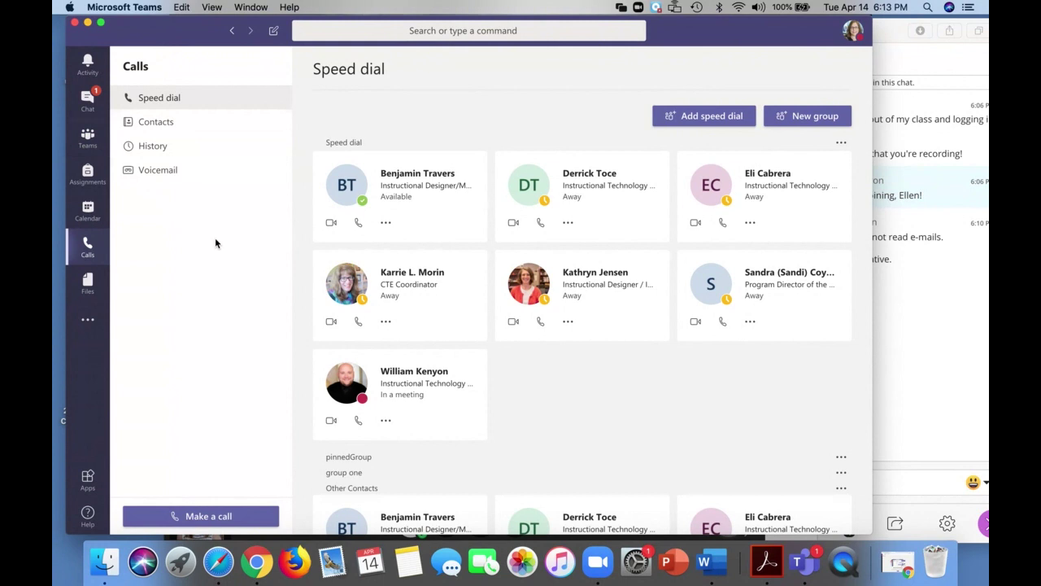
pyautogui.click(88, 283)
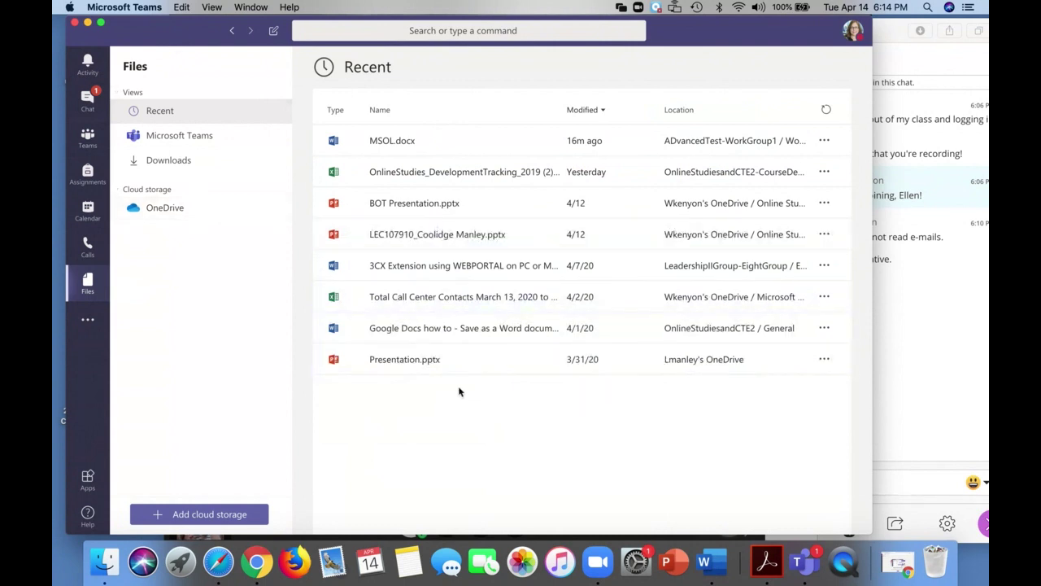
# Step: Select Presentation.pptx, then show the extra apps list with Planner, OneNote, Trello and Wiki
pyautogui.click(458, 362)
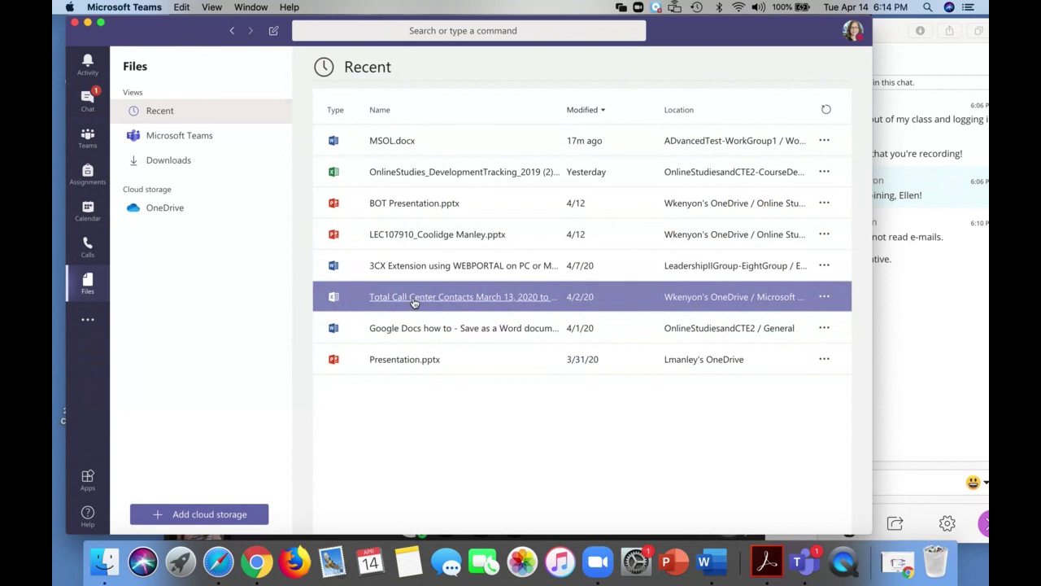
pyautogui.click(88, 320)
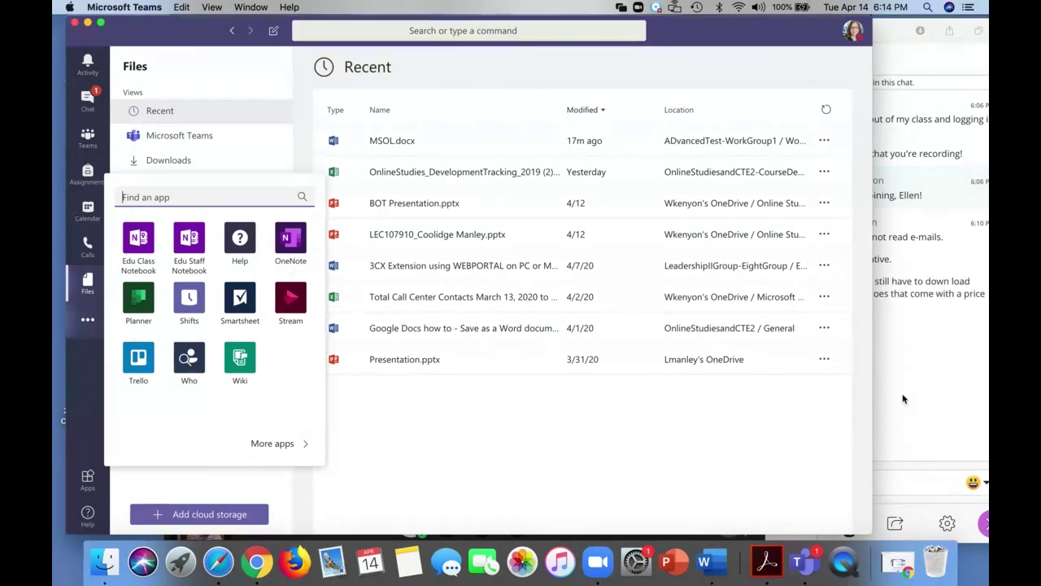
# Step: Switch between the Collaborate session chat and Teams Recent files, ending on the Collaborate session
pyautogui.click(931, 388)
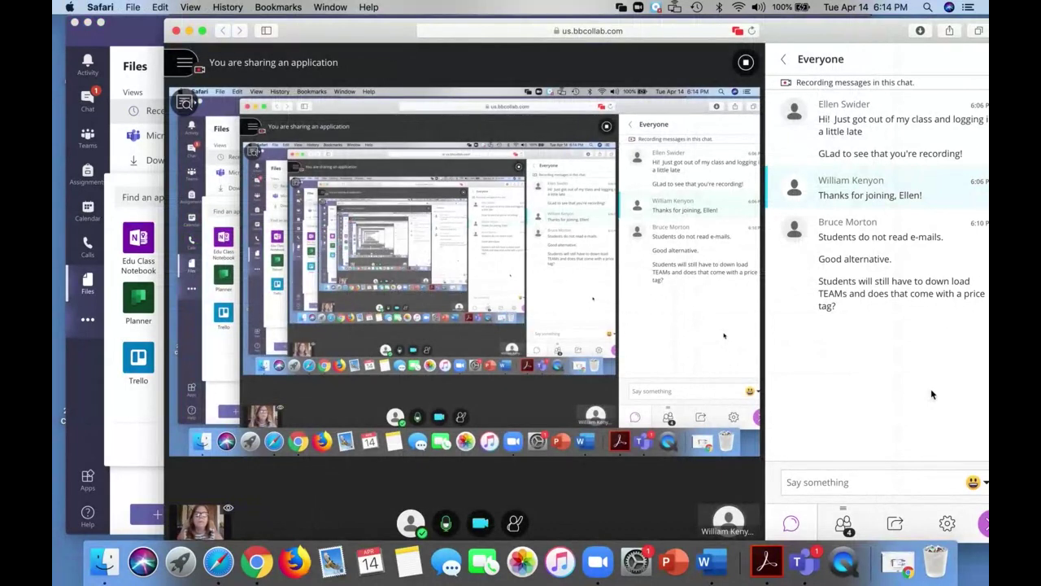
pyautogui.click(149, 406)
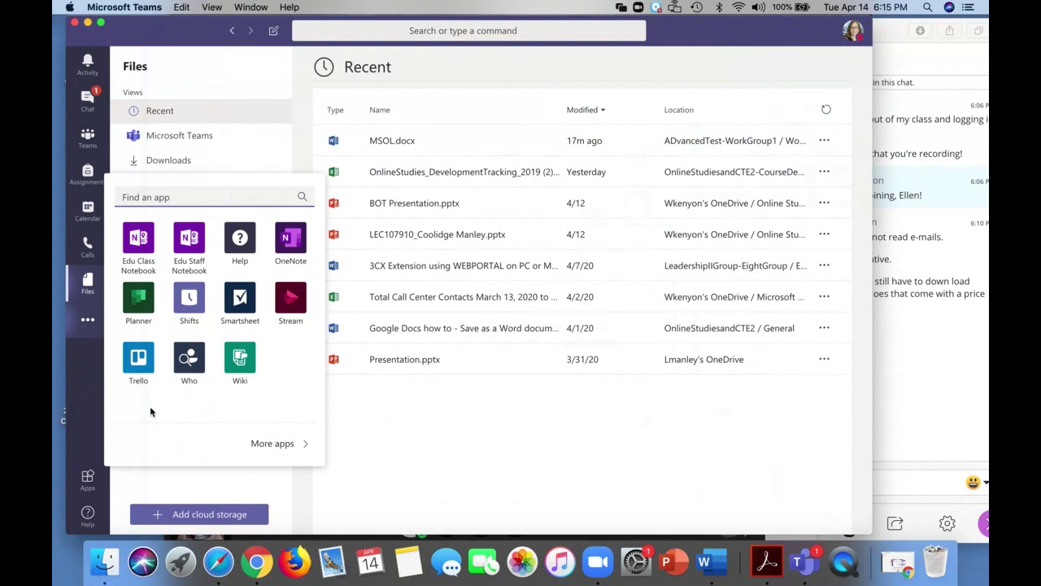
pyautogui.click(901, 407)
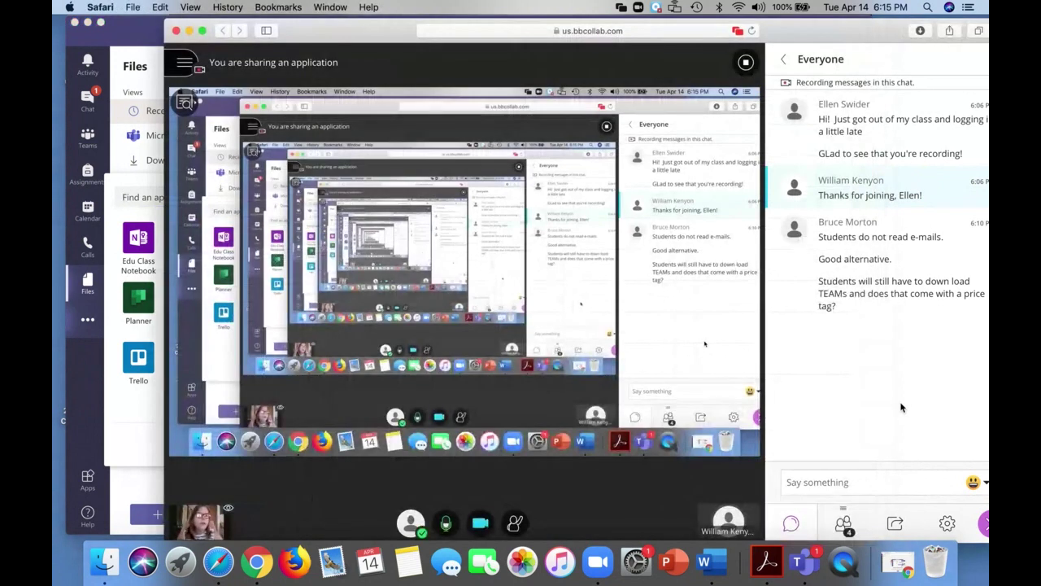